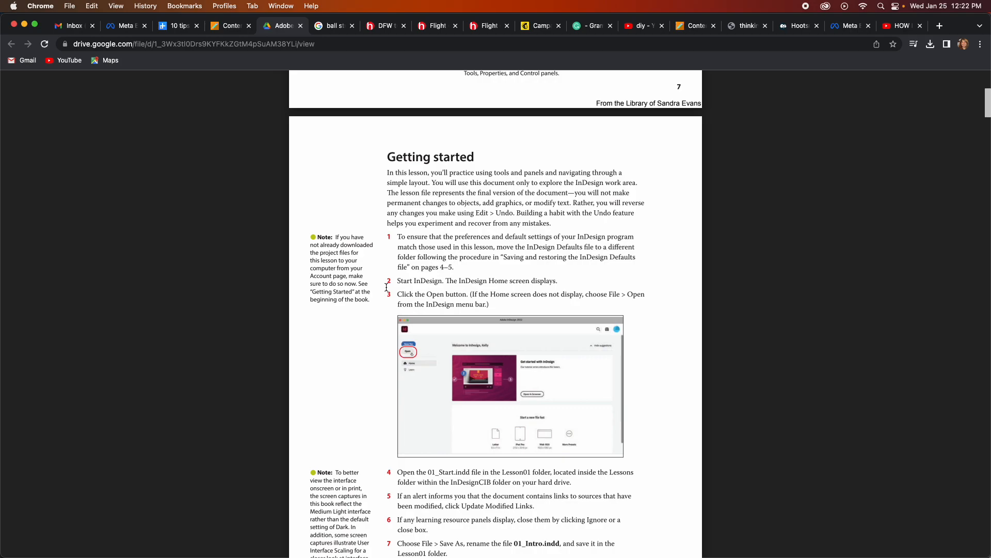
Read the InDesign book's pages from "Getting started" through "Selecting and using tools".
scroll(387, 287, down, 3)
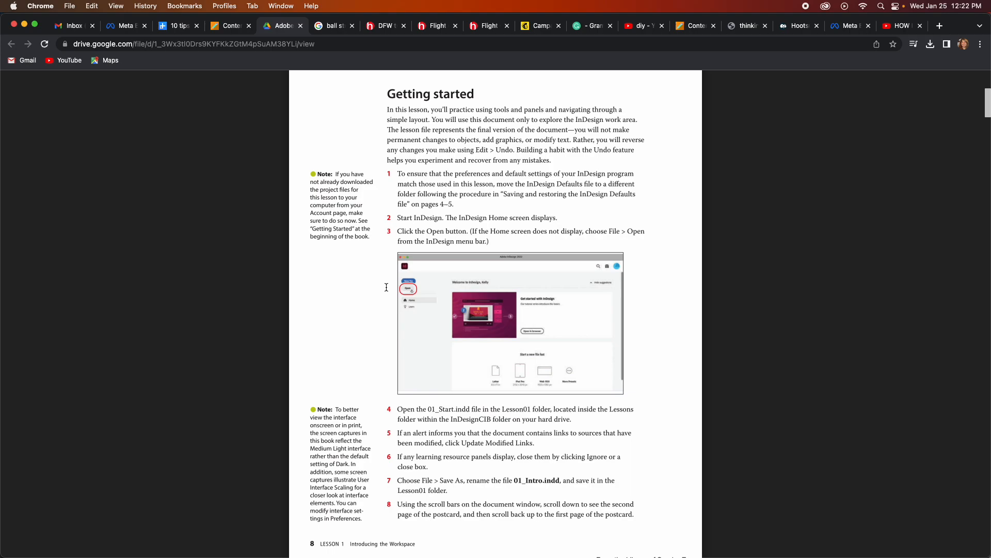
scroll(386, 287, down, 15)
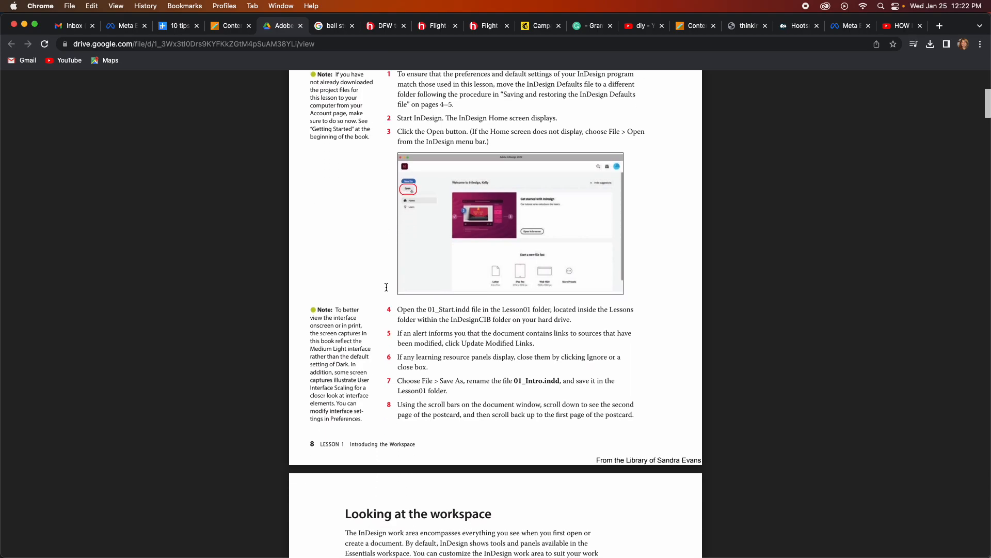
scroll(387, 290, down, 3)
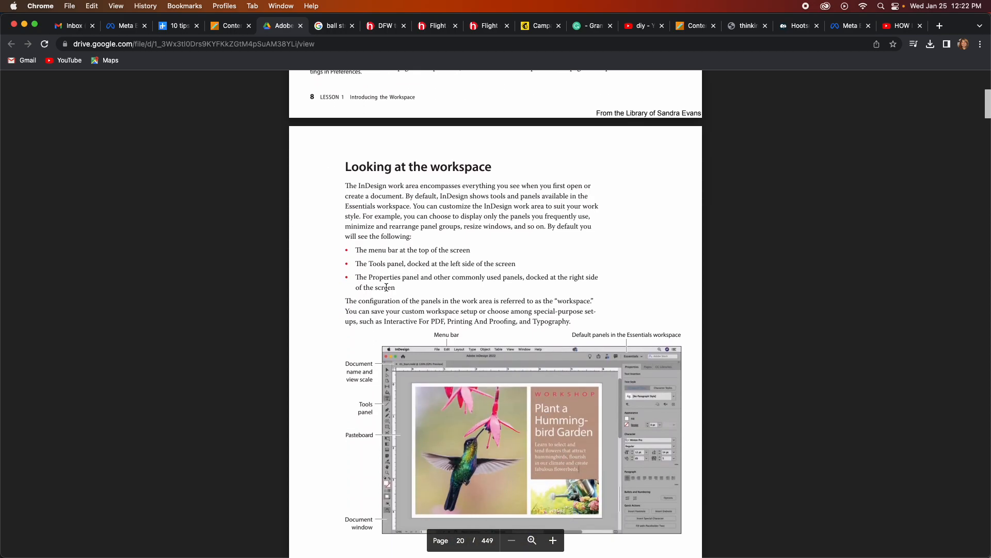
scroll(386, 288, down, 20)
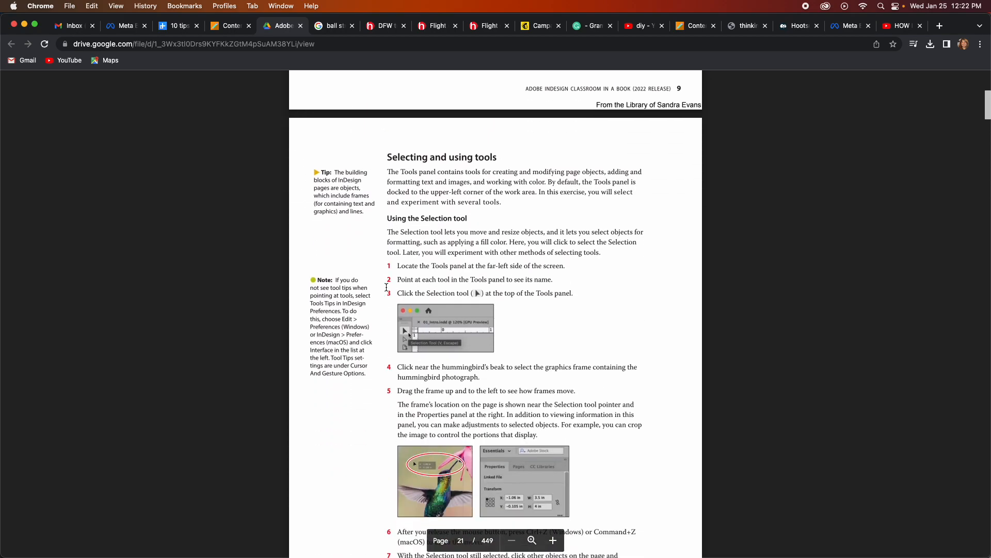
scroll(386, 287, down, 1)
scroll(386, 287, up, 1)
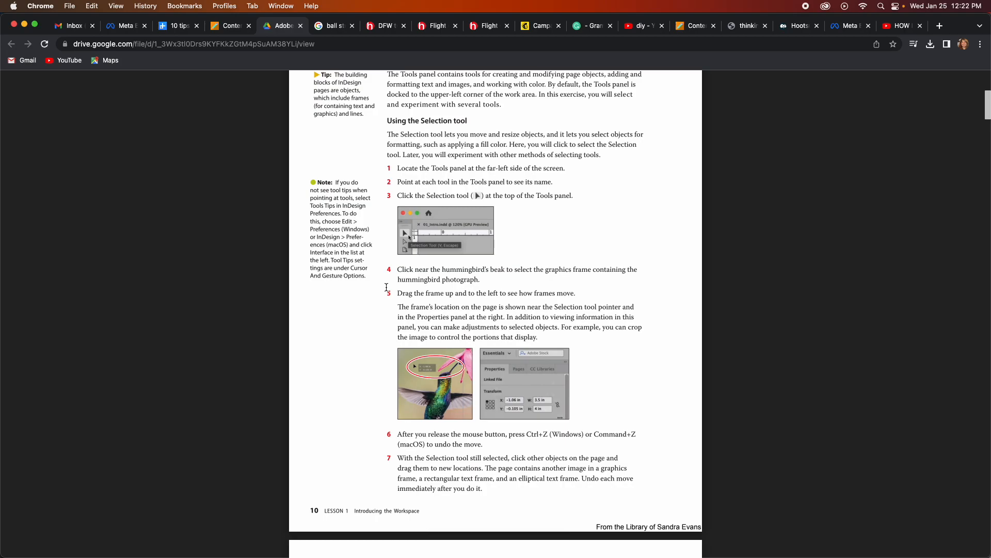
scroll(386, 288, up, 3)
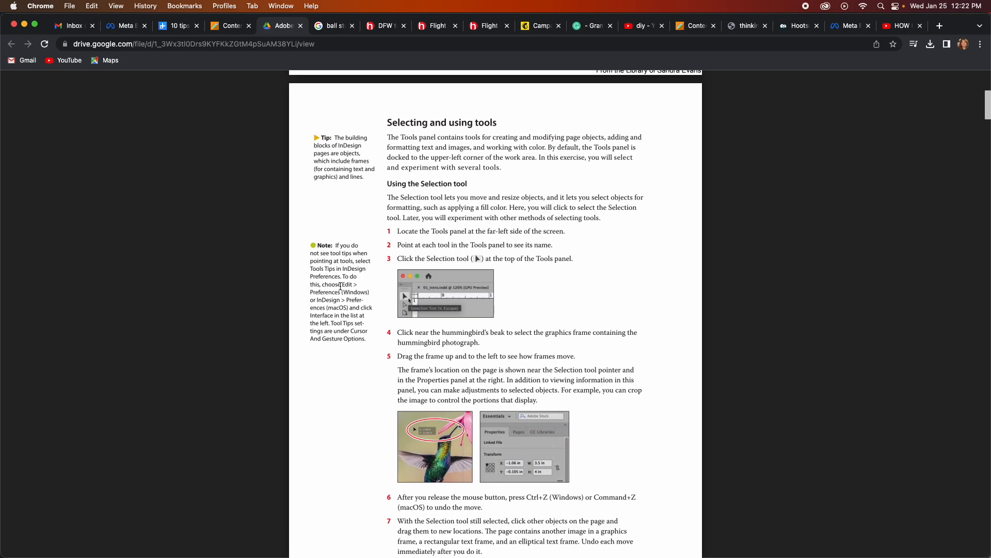
scroll(283, 314, up, 1)
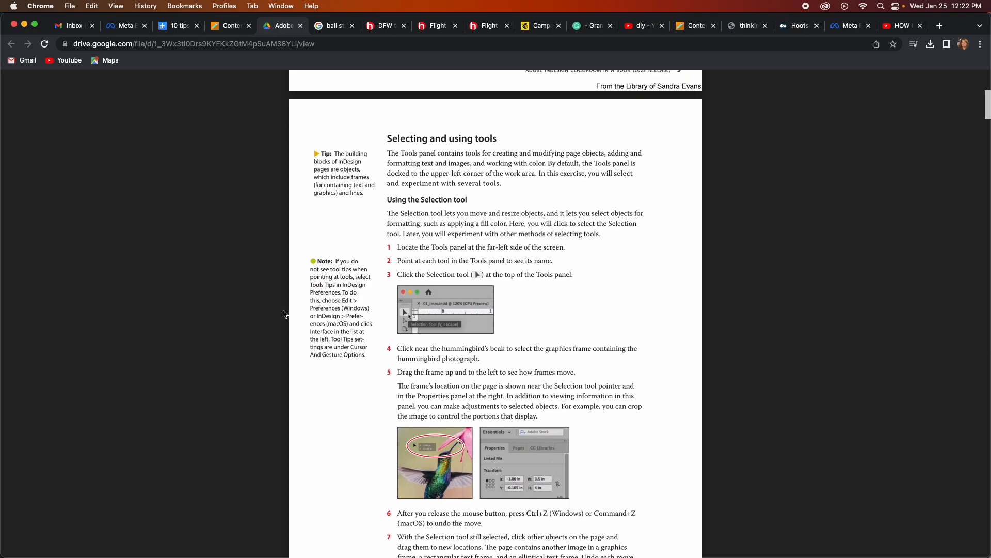
Switch between InDesign and Chrome to compare 01_Start.indd with the book's workspace illustration, ending in InDesign.
mouse_move(537, 556)
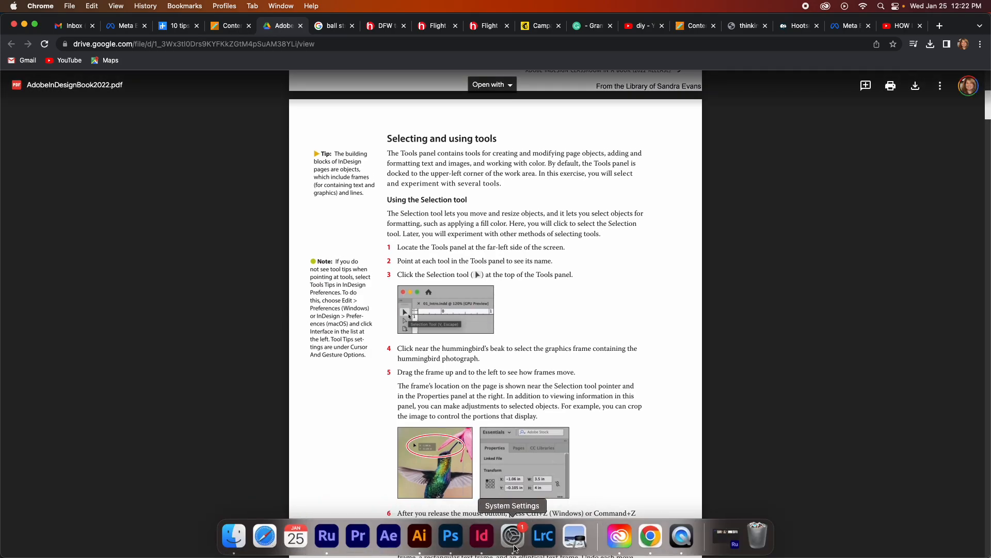
click(482, 536)
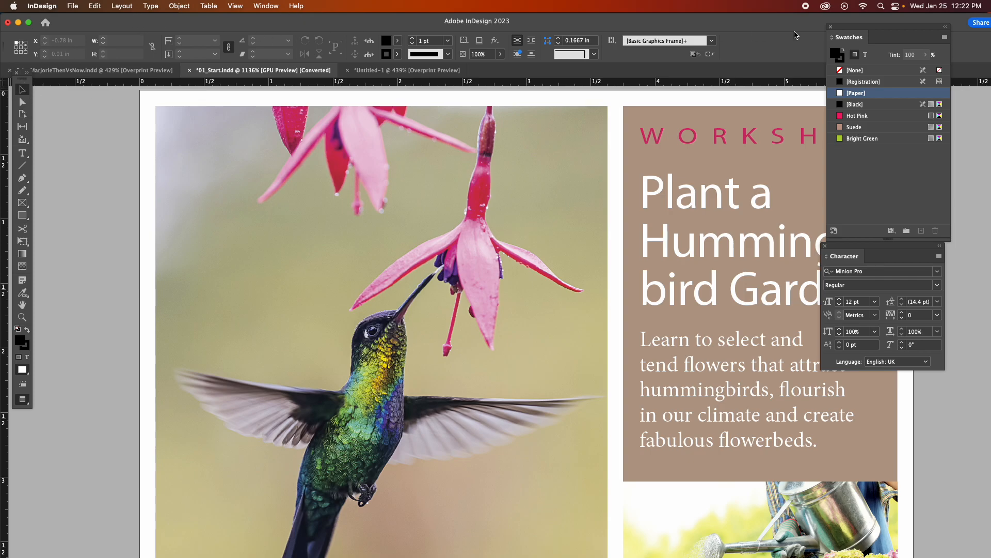
mouse_move(469, 555)
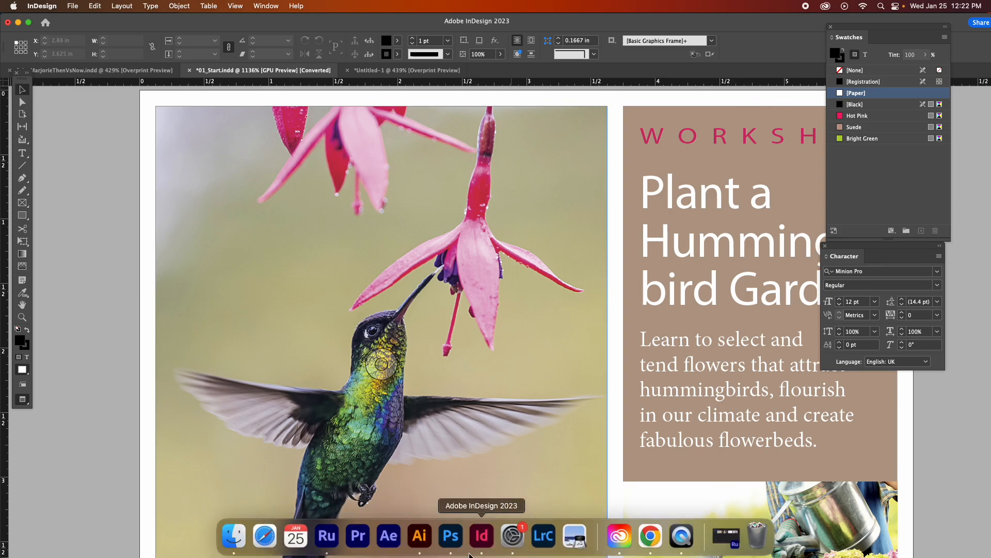
click(655, 537)
scroll(494, 306, up, 5)
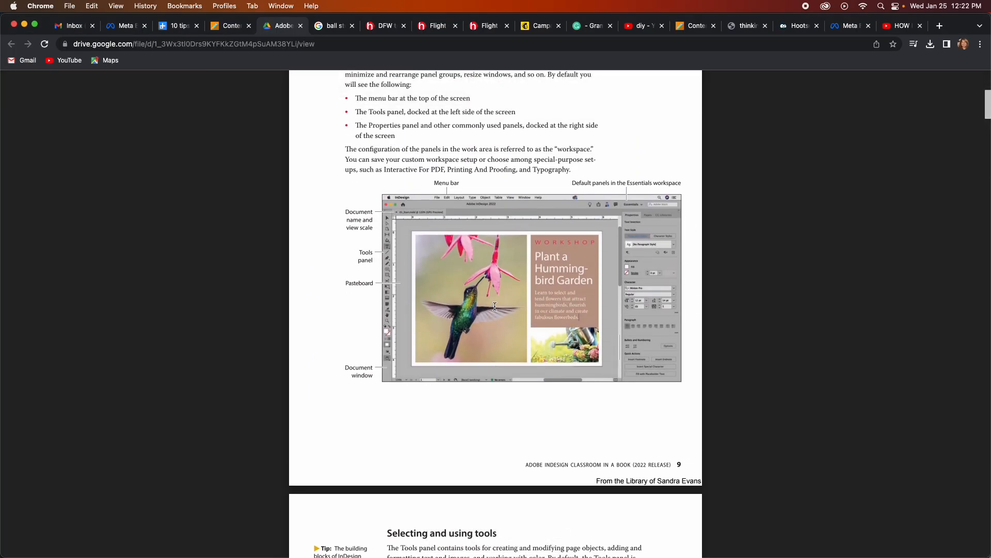
scroll(495, 306, down, 3)
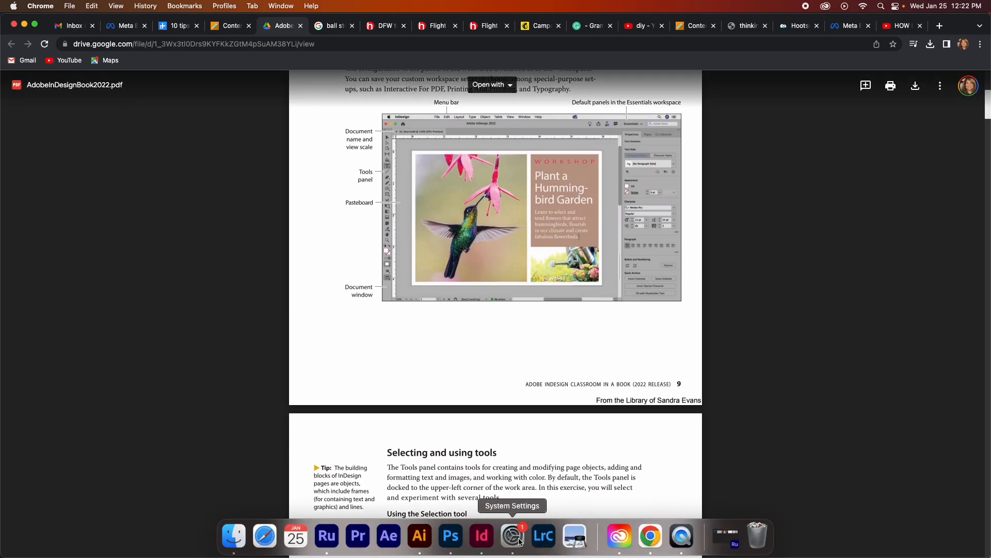
click(482, 537)
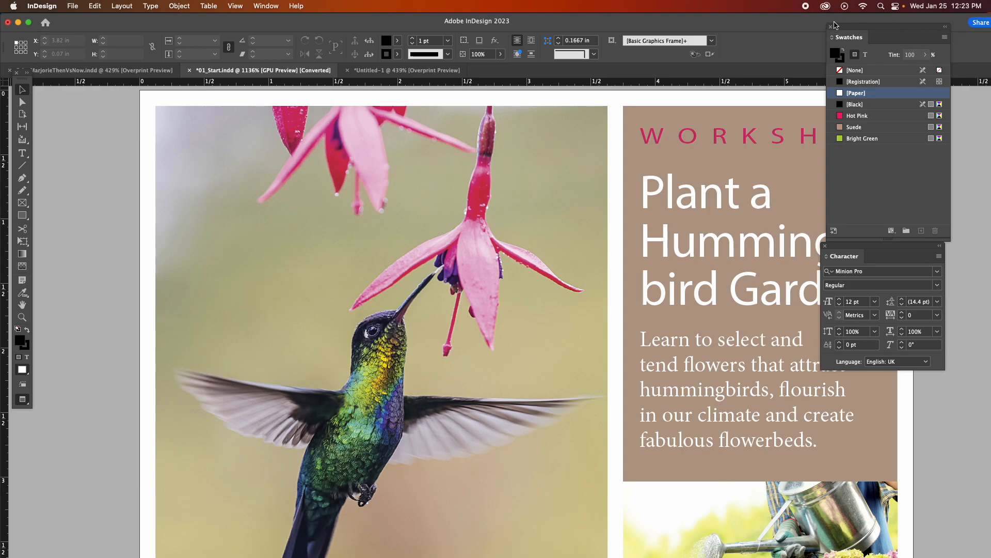
Bring the workspace switcher into view and choose the Digital Publishing workspace.
click(949, 27)
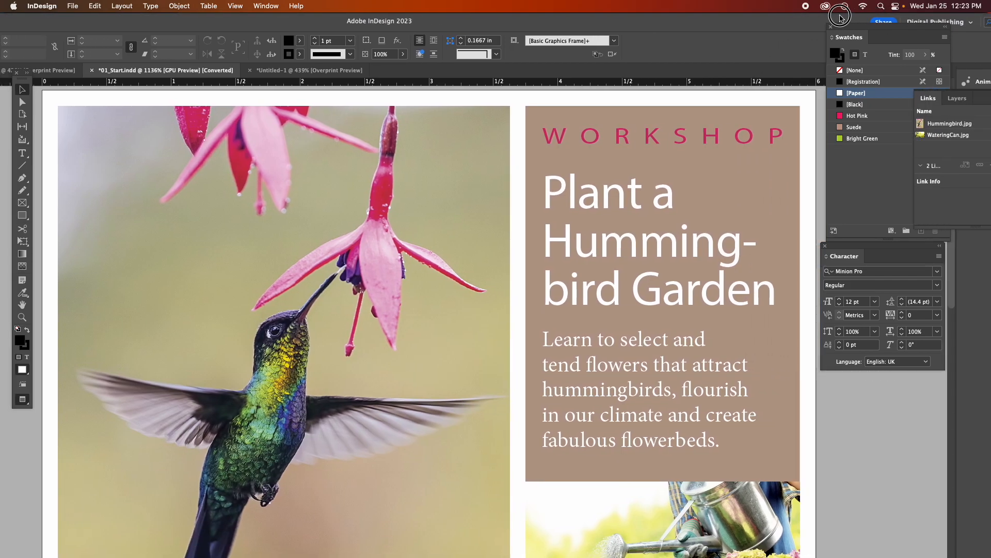
click(969, 25)
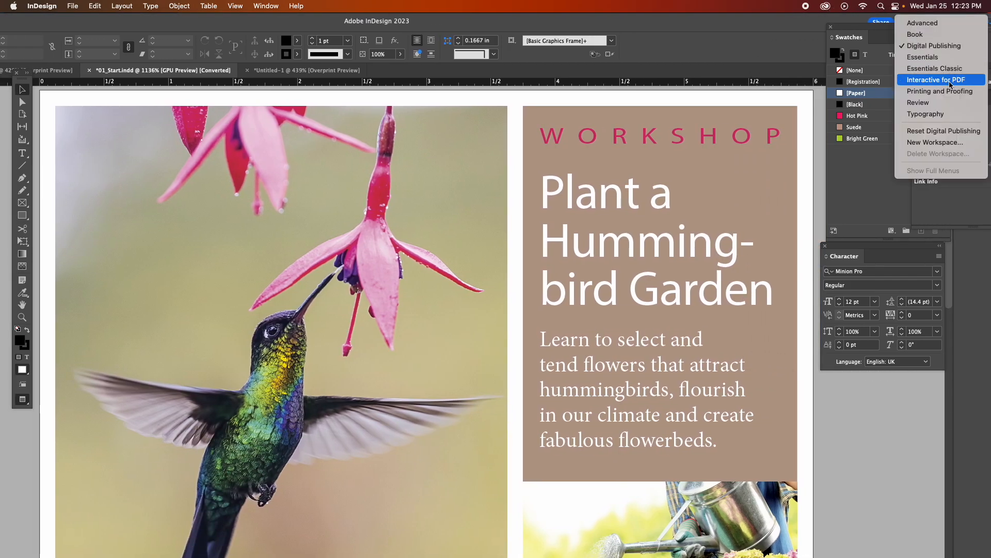
click(933, 50)
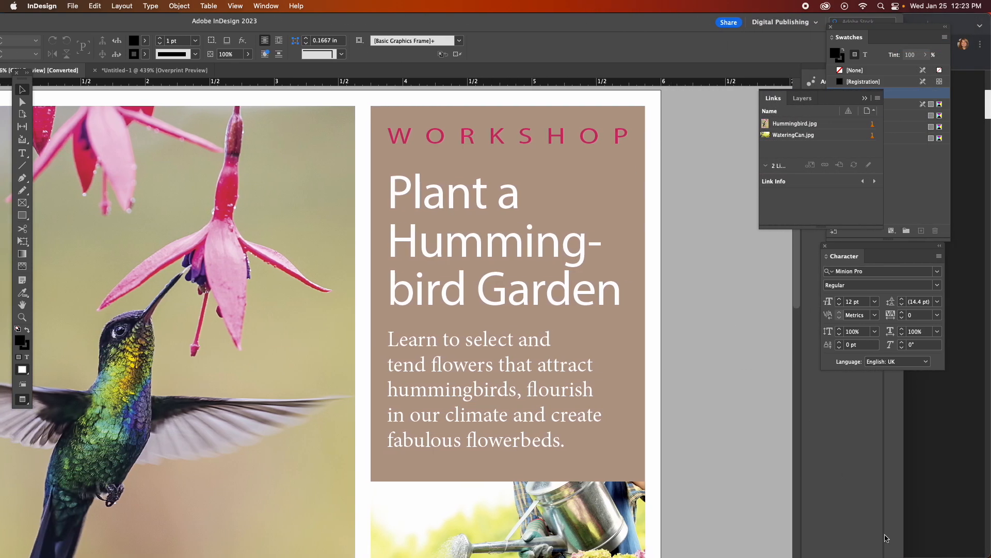
Resize and reposition the InDesign window so its title bar controls and workspace switcher fit on the screen.
drag(904, 551, 642, 514)
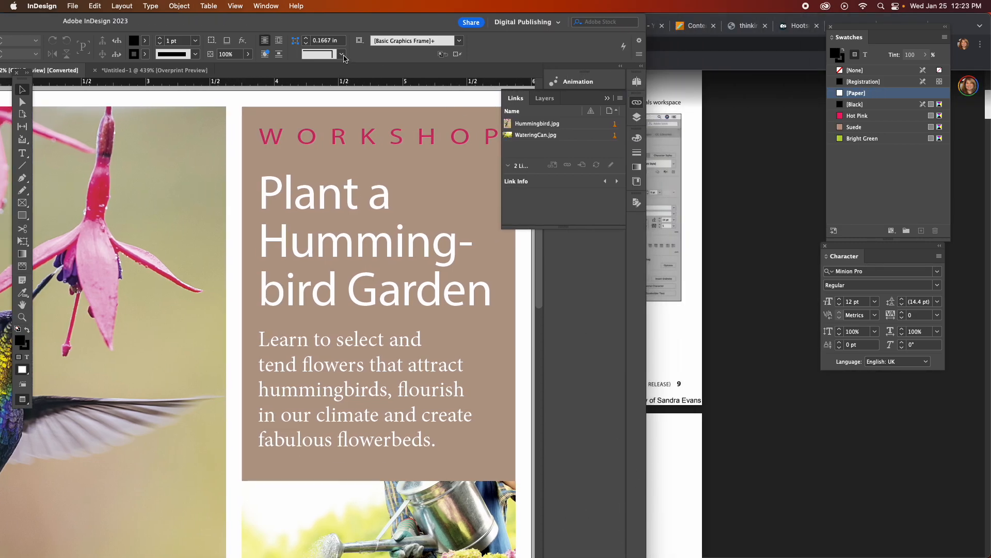
drag(328, 31, 577, 24)
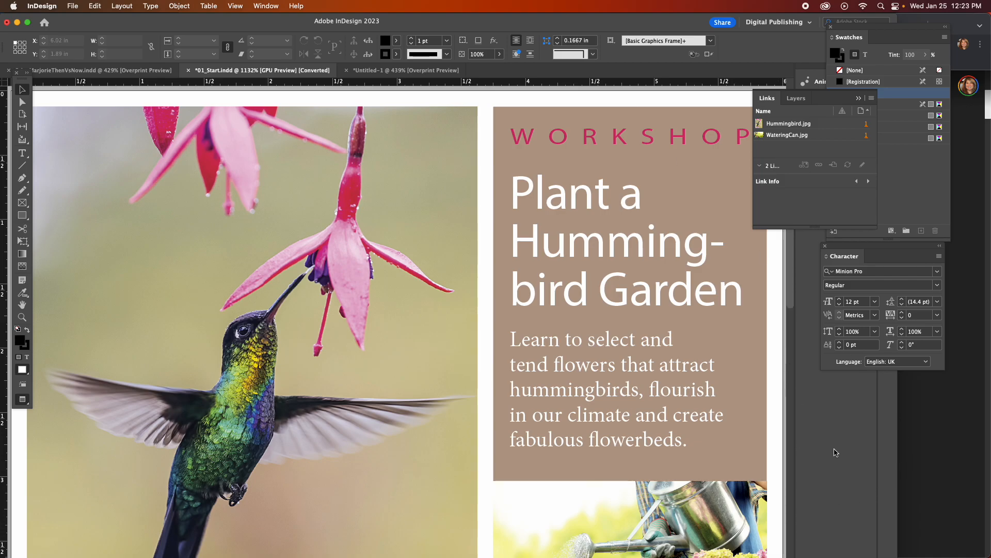
click(898, 467)
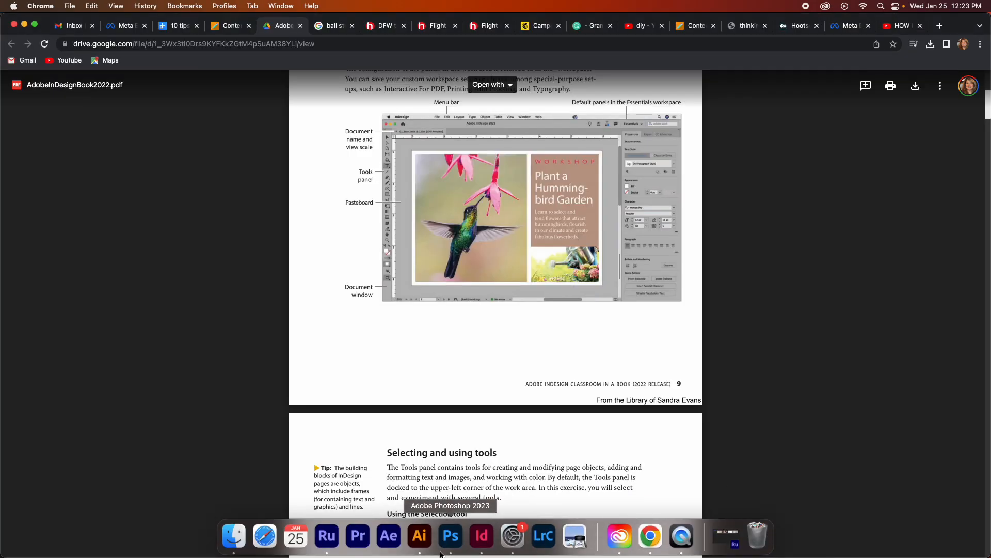
click(483, 538)
drag(796, 317, 983, 331)
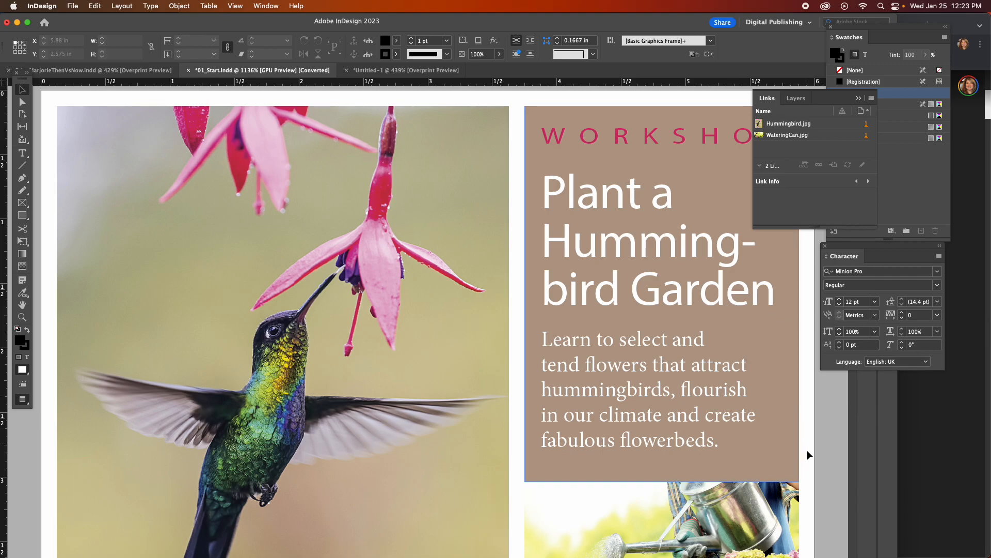
drag(859, 438, 926, 434)
drag(856, 443, 905, 438)
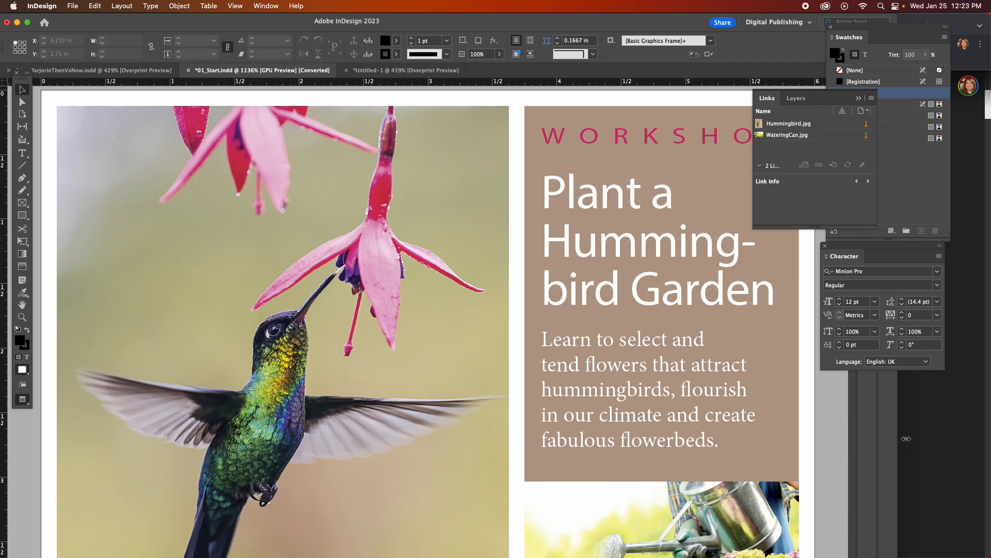
Detach Layers from the Links group, dock it beneath the Character panel, and collapse Links to uncover the postcard.
drag(793, 96, 850, 375)
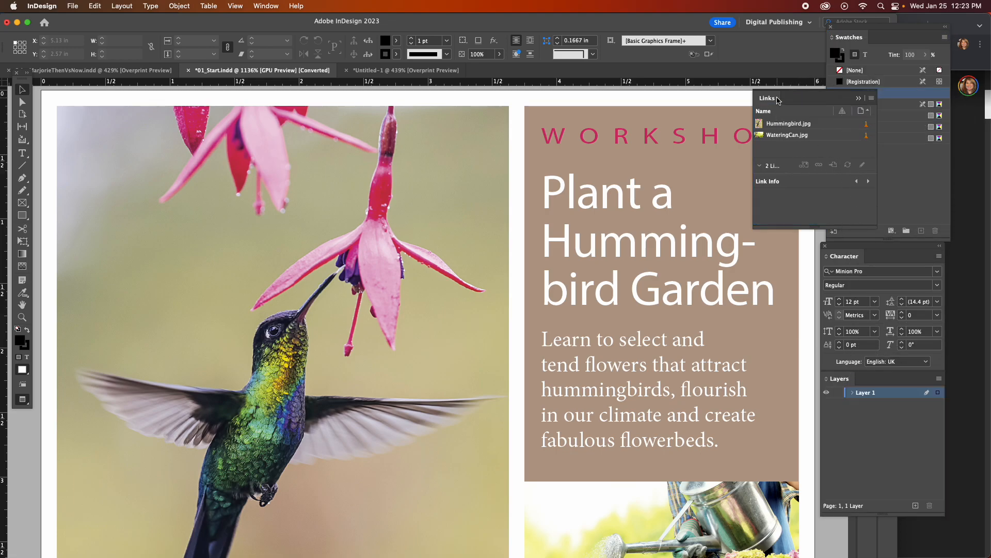
click(860, 99)
click(751, 117)
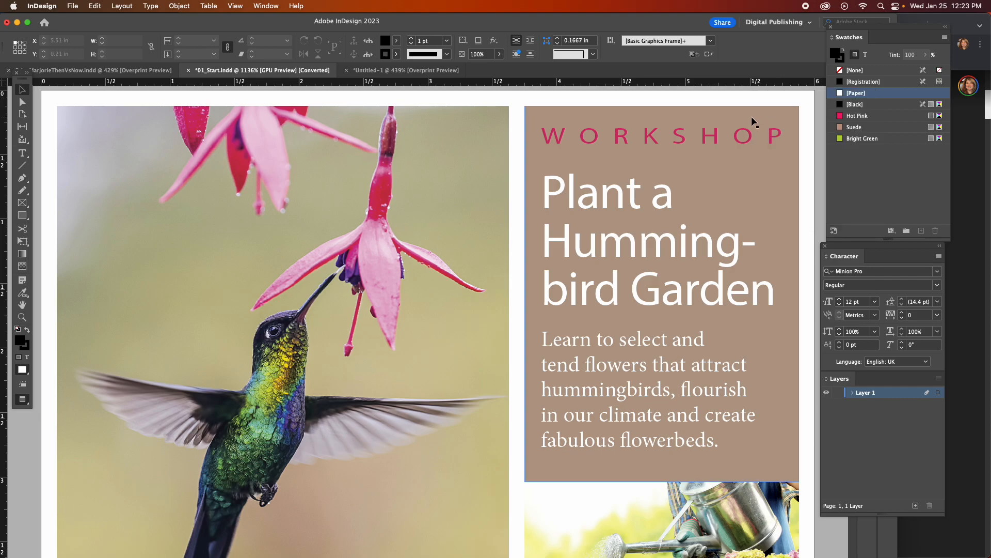
click(818, 541)
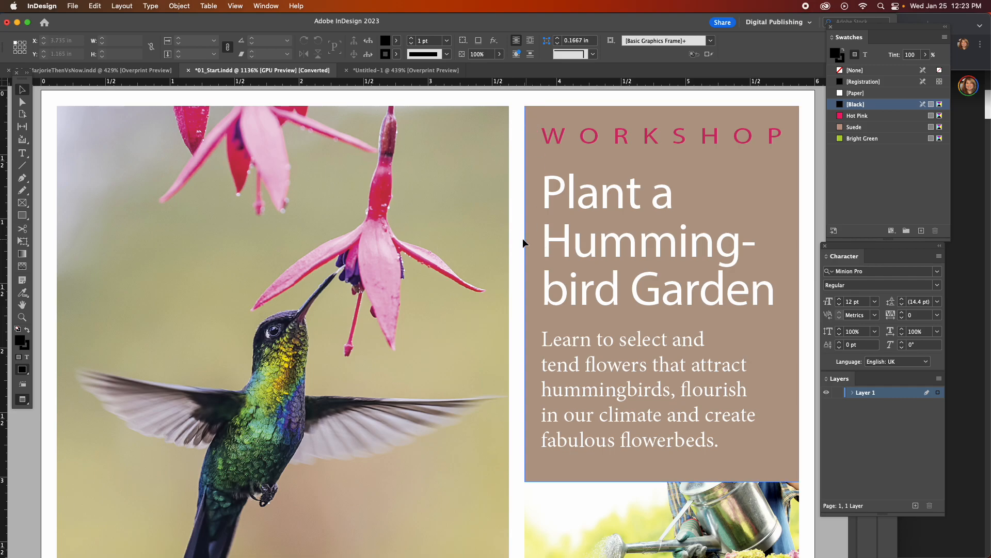
Zoom 01_Start.indd out to 800% and bring the whole postcard page into view.
scroll(522, 238, down, 4)
scroll(522, 239, up, 5)
click(22, 317)
alt+click(450, 288)
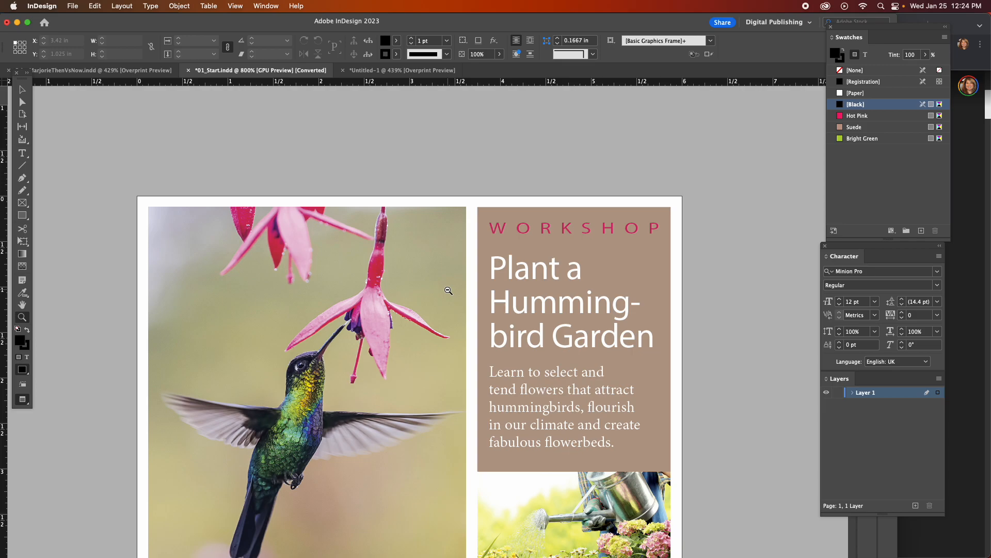
scroll(396, 345, down, 5)
scroll(394, 352, up, 8)
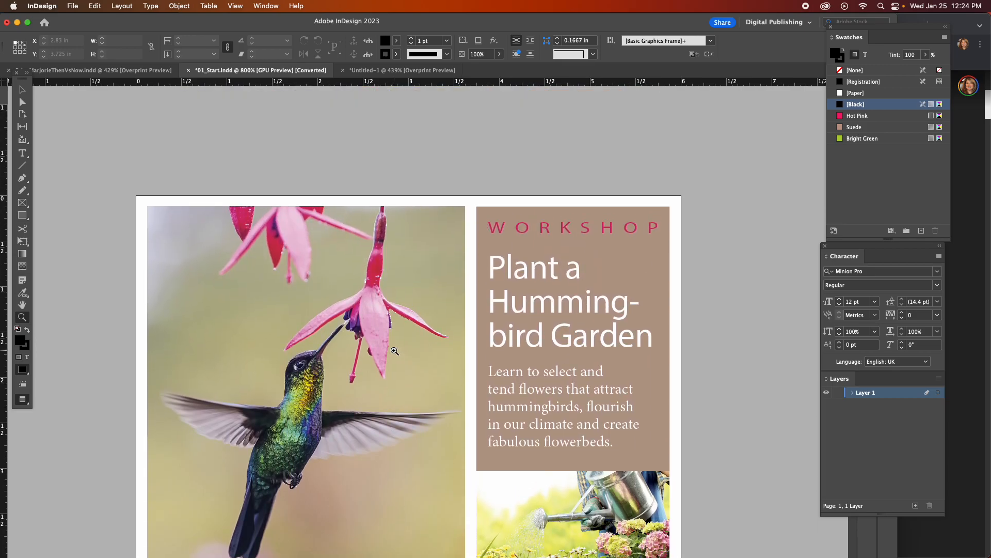
scroll(394, 347, down, 4)
scroll(394, 353, up, 1)
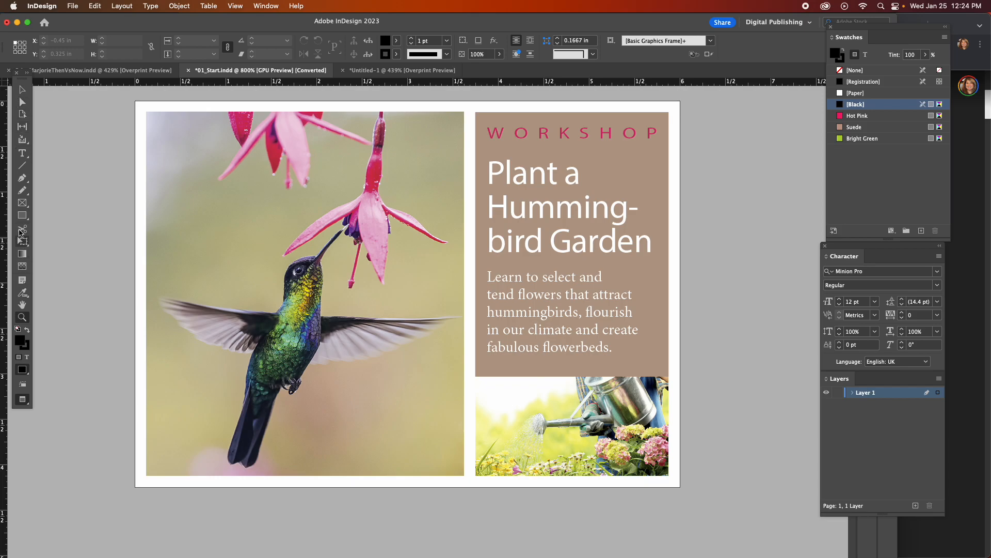
Select the hummingbird photo's graphics frame with the Selection tool, then deselect it.
click(22, 202)
click(22, 89)
click(243, 256)
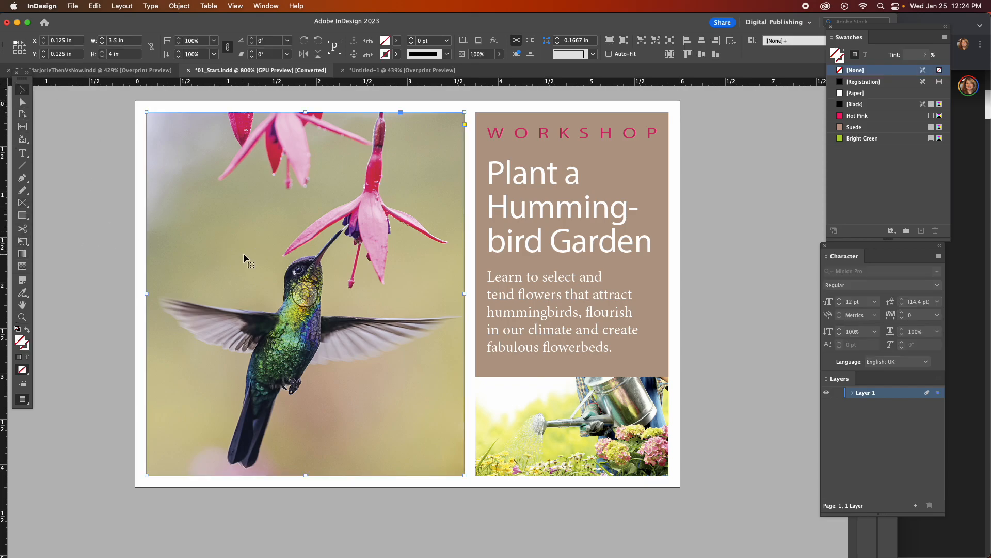
click(84, 169)
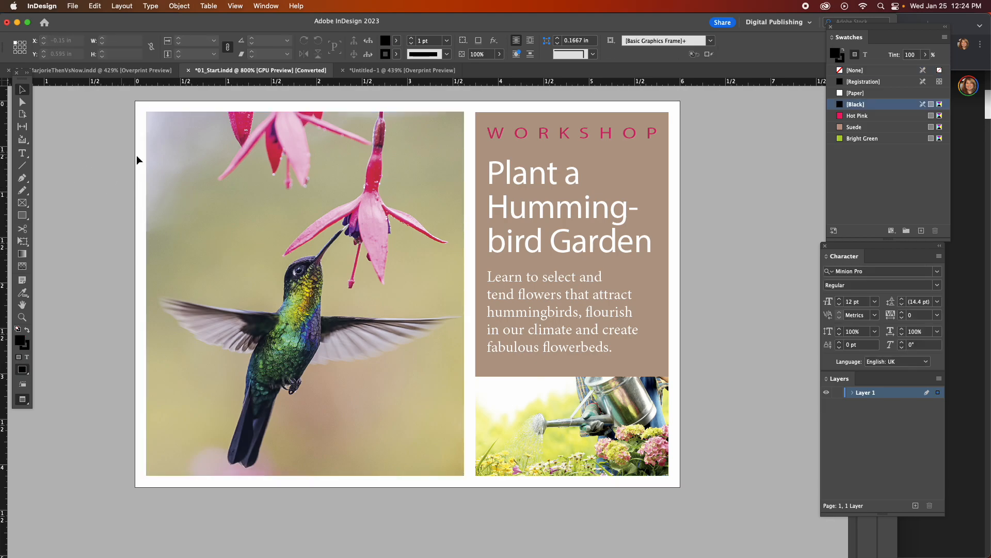
Shift the hummingbird image right inside its frame with the Direct Selection tool, to an X offset of about 1.45 in.
click(23, 101)
click(22, 90)
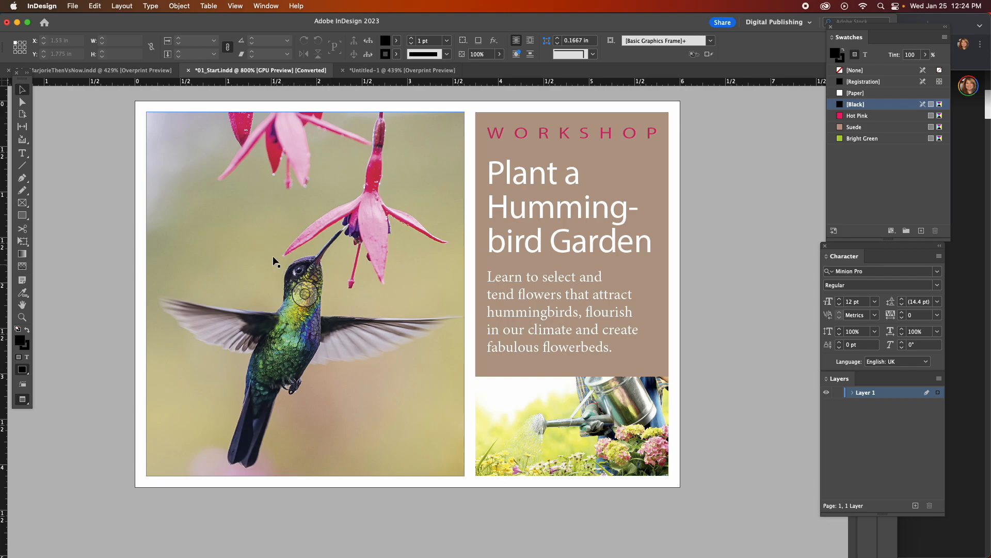
click(22, 104)
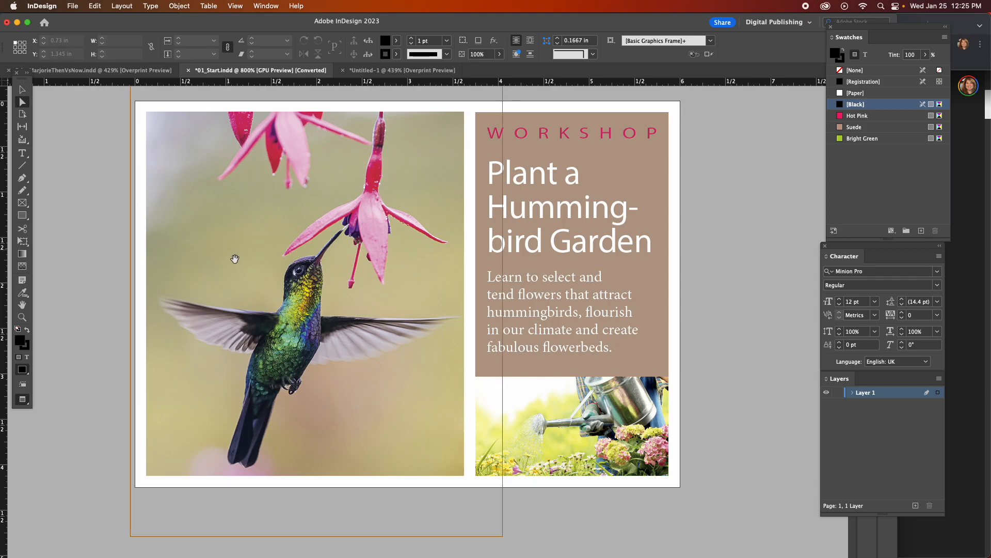
drag(274, 333, 330, 323)
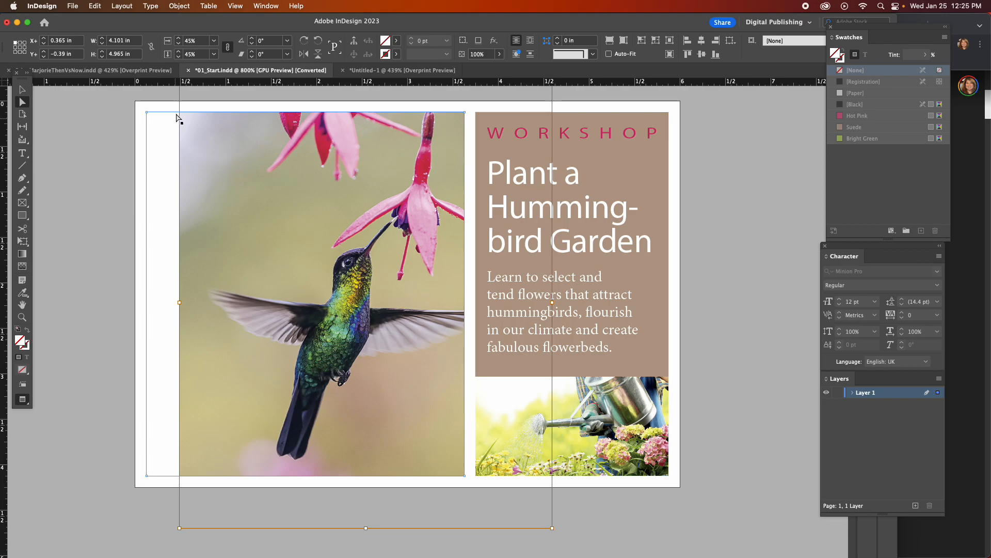
drag(263, 181, 362, 181)
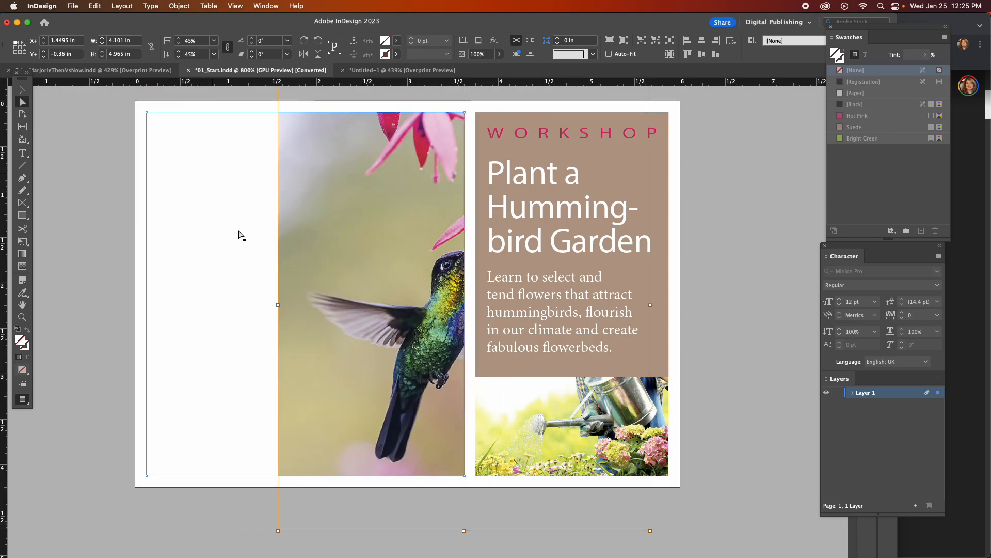
Move the hummingbird image back to fill its frame, at offsets of about -0.125 in X and -0.56 in Y.
drag(376, 228, 251, 217)
drag(250, 242, 243, 237)
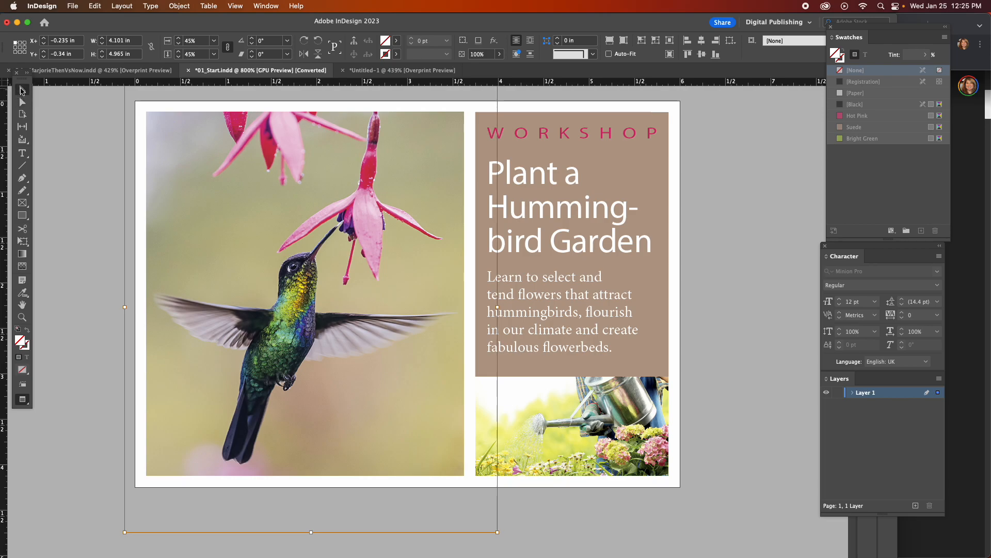
mouse_move(312, 293)
mouse_down()
mouse_move(339, 292)
mouse_move(290, 283)
mouse_move(319, 291)
mouse_move(291, 294)
mouse_move(305, 321)
mouse_move(305, 278)
mouse_move(313, 289)
mouse_move(306, 274)
mouse_move(312, 332)
mouse_move(304, 298)
mouse_up()
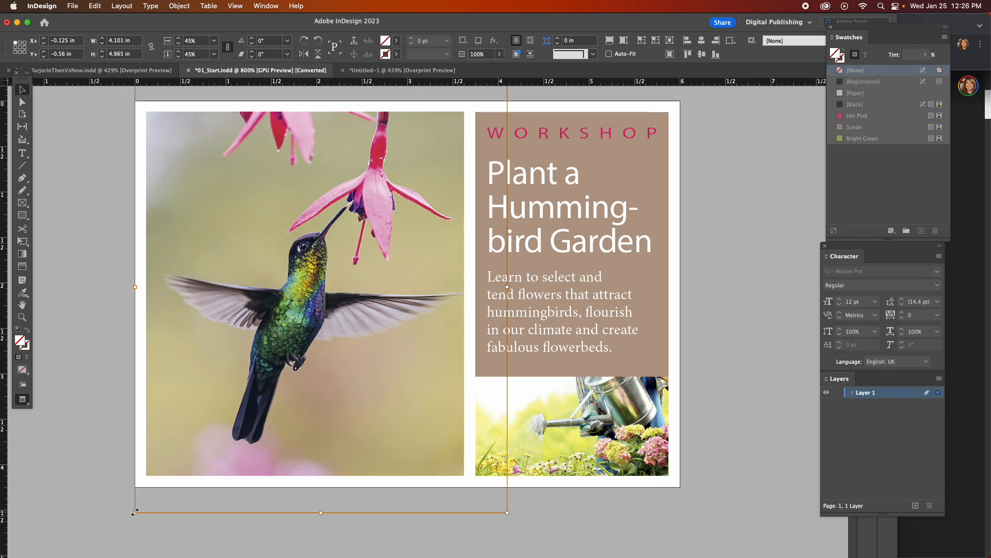
Scale the hummingbird image proportionally from its lower-left corner to about 37%, 49% and 83% in turn.
drag(134, 514, 252, 441)
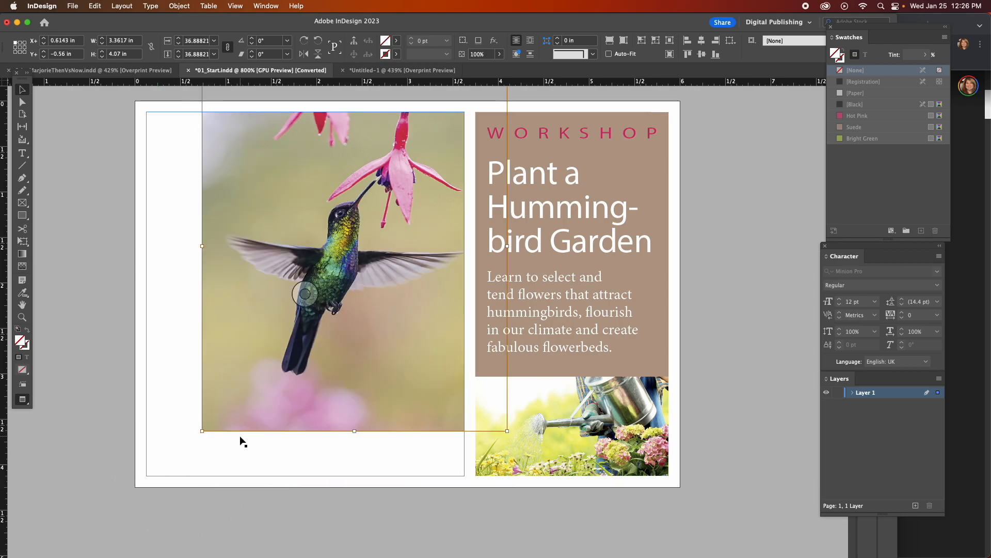
drag(202, 431, 97, 509)
scroll(106, 521, down, 3)
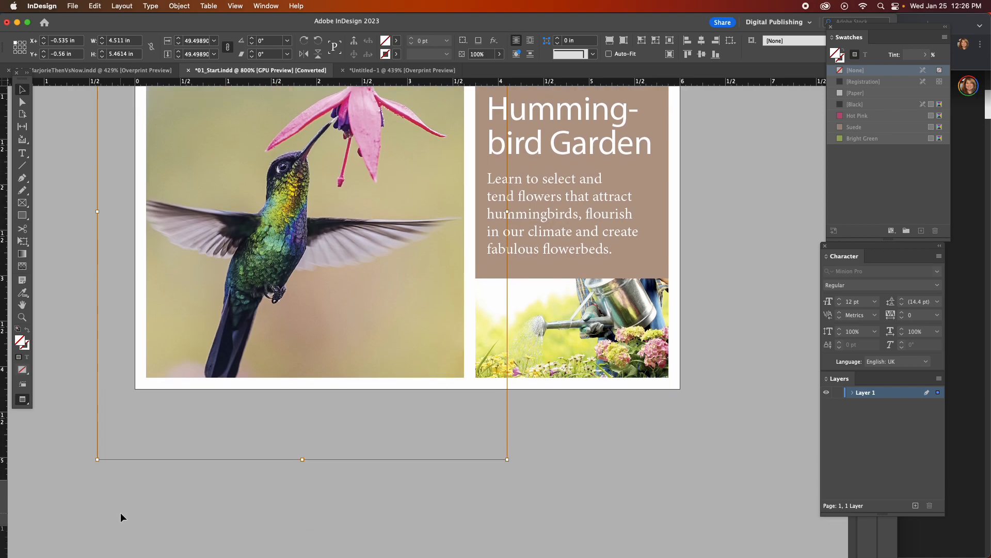
drag(97, 459, 5, 502)
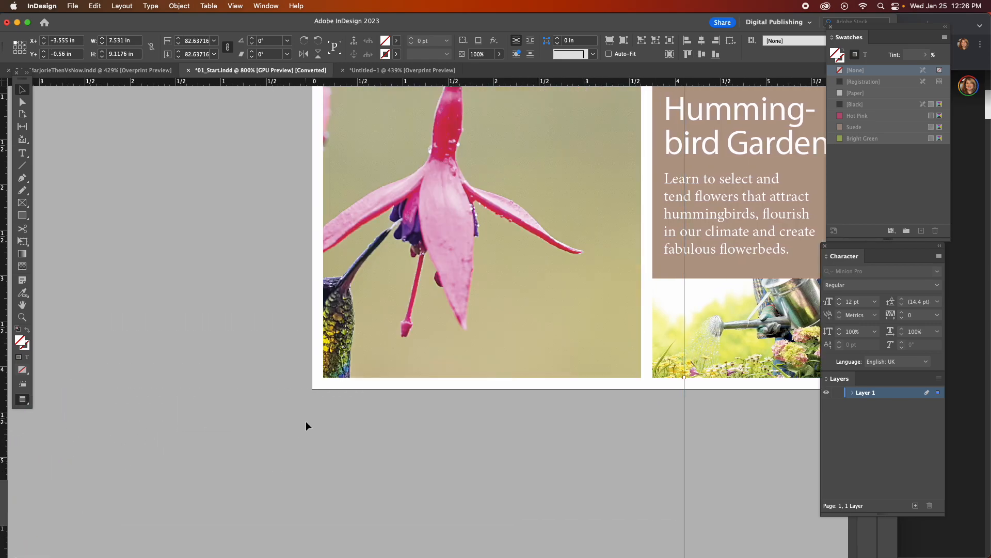
Scale the hummingbird image proportionally from its lower-left corner to about 47%, at about X -0.285 in and Y -0.46 in.
scroll(306, 420, up, 5)
scroll(307, 422, left, 2)
click(22, 317)
alt+click(320, 410)
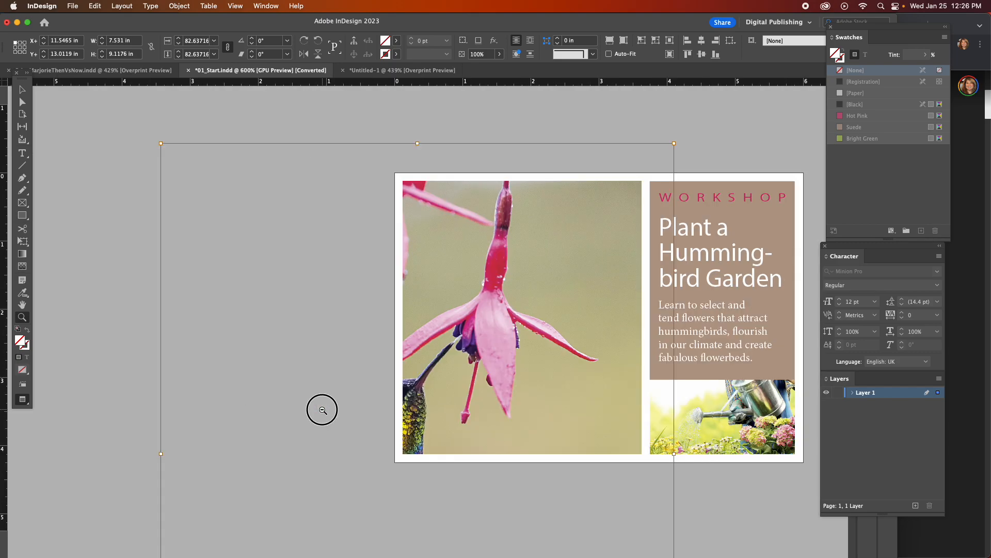
alt+click(321, 410)
alt+click(320, 410)
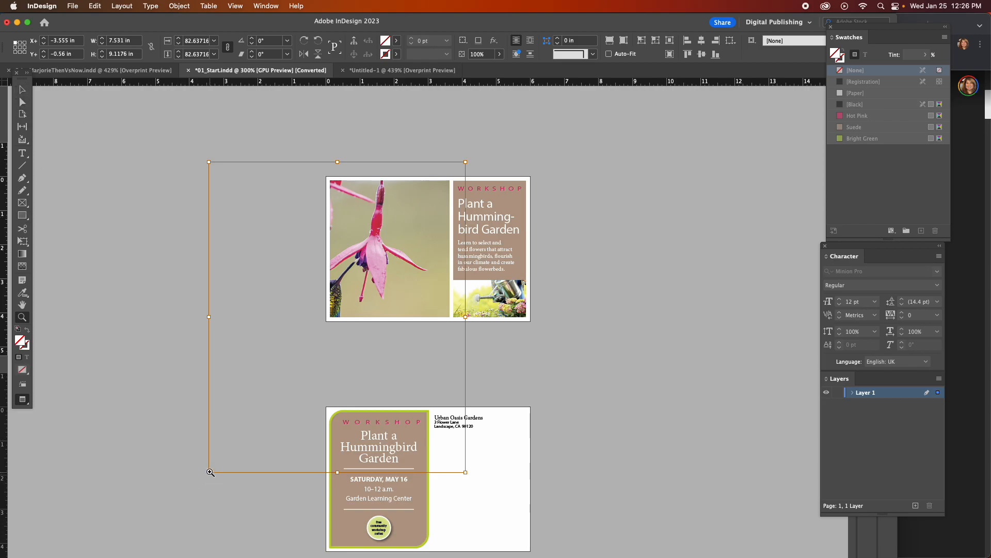
click(21, 102)
drag(210, 472, 321, 333)
drag(373, 246, 372, 246)
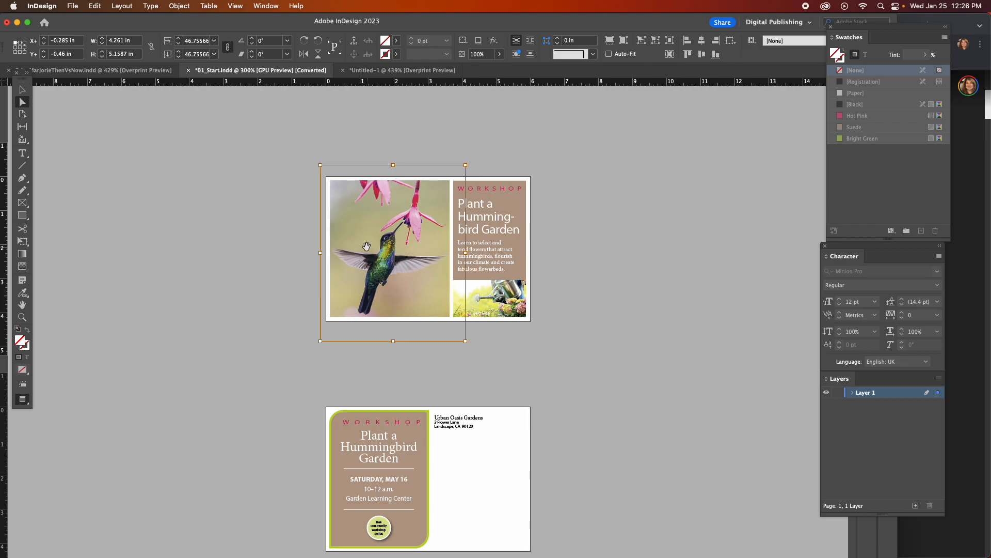
Stretch the hummingbird image non-proportionally to about 51% wide by 40% high and move it to about X -0.375 in, Y -0.22 in.
drag(320, 253, 298, 254)
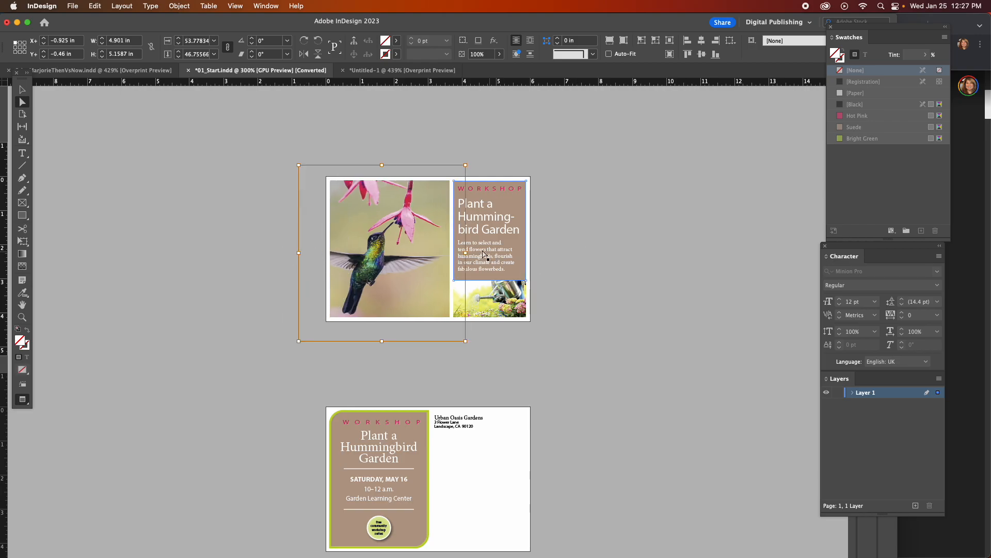
drag(465, 252, 480, 253)
drag(408, 244, 413, 240)
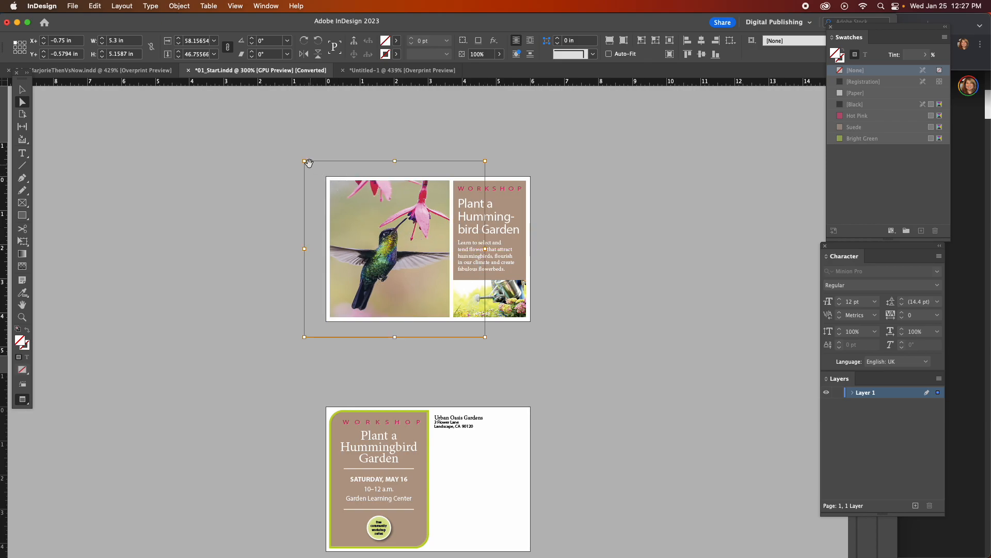
drag(304, 162, 308, 174)
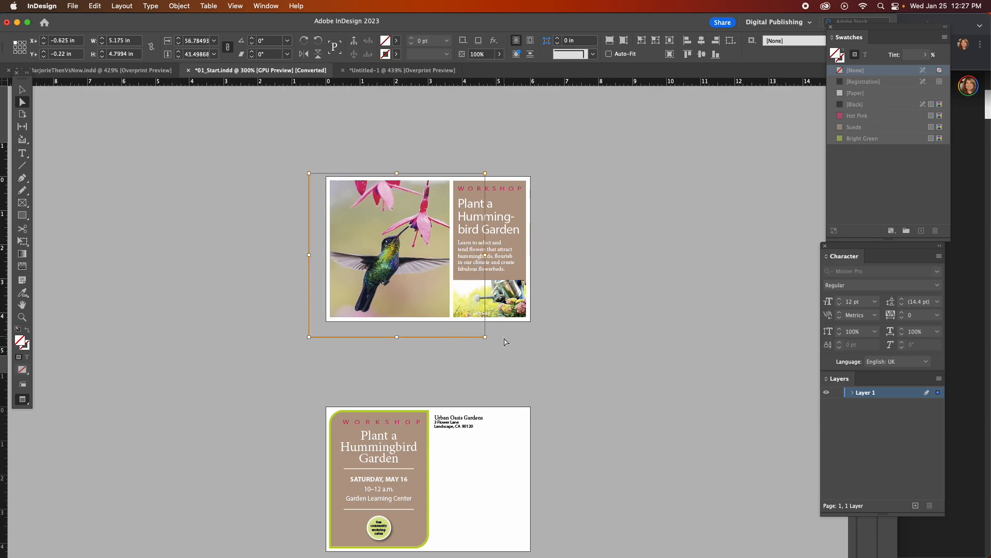
drag(485, 336, 467, 324)
drag(355, 267, 364, 267)
Deselect the hummingbird image, then select and deselect it once more with the Direct Selection tool.
click(22, 316)
click(416, 268)
click(406, 271)
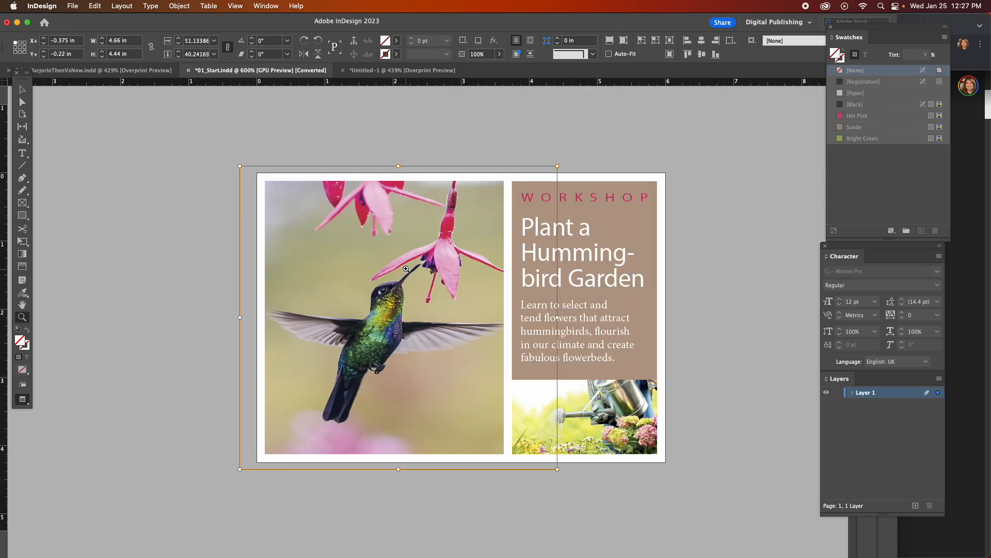
click(400, 269)
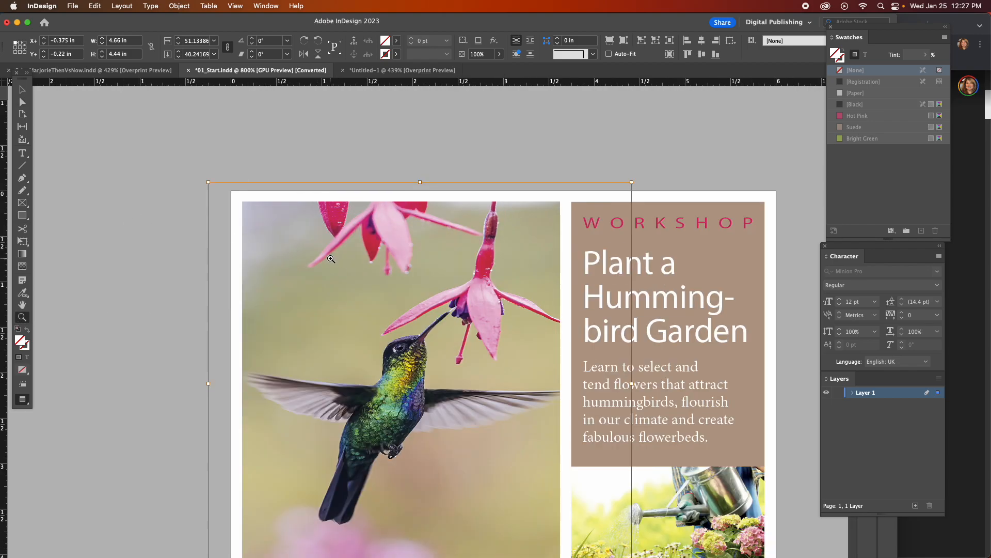
scroll(330, 257, down, 2)
click(23, 102)
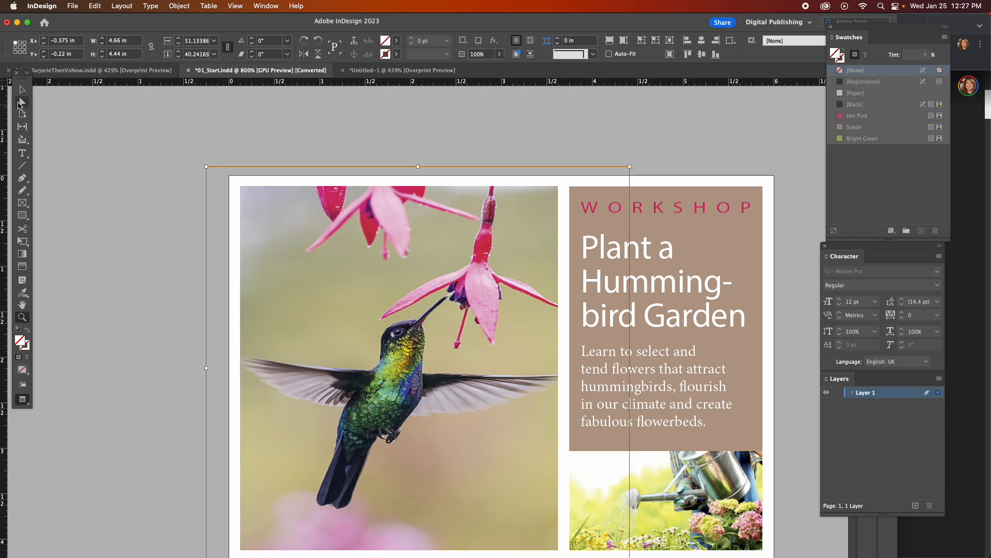
click(148, 338)
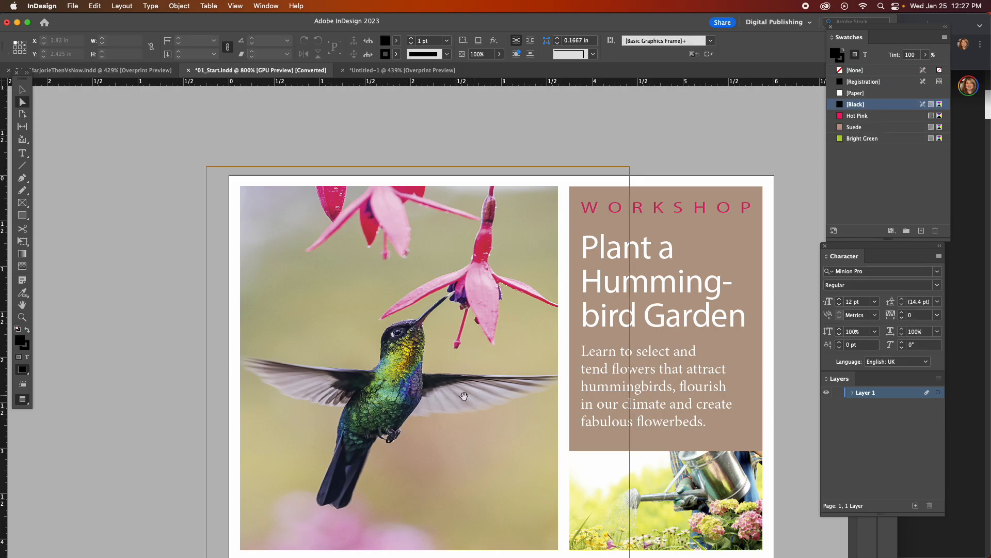
click(413, 390)
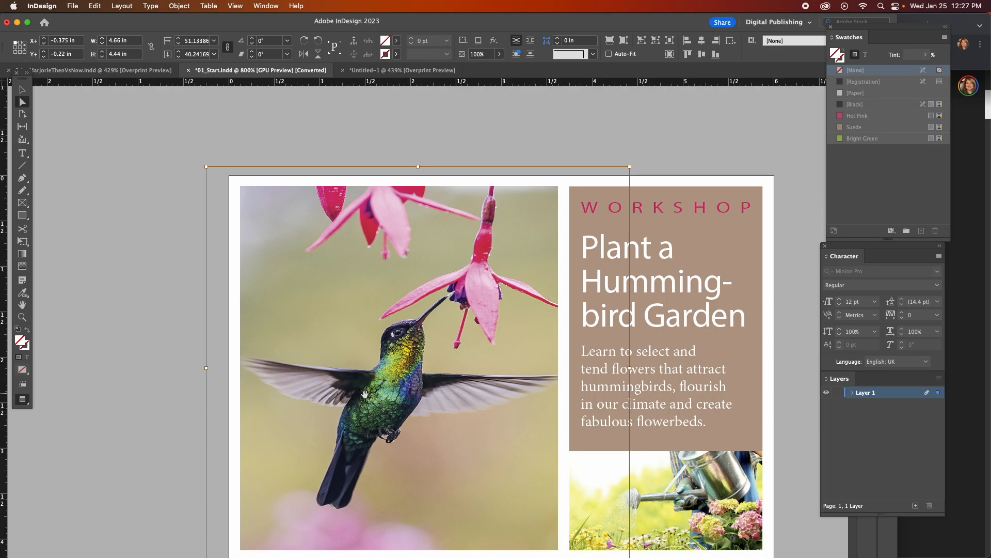
click(170, 340)
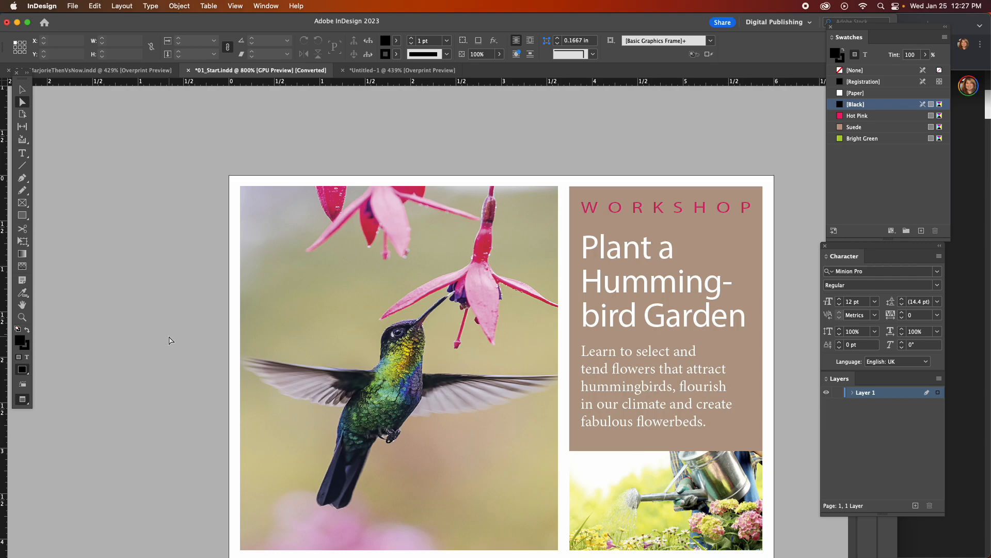
Select the hummingbird image inside its frame and set its linked horizontal and vertical scale to 52%.
click(356, 362)
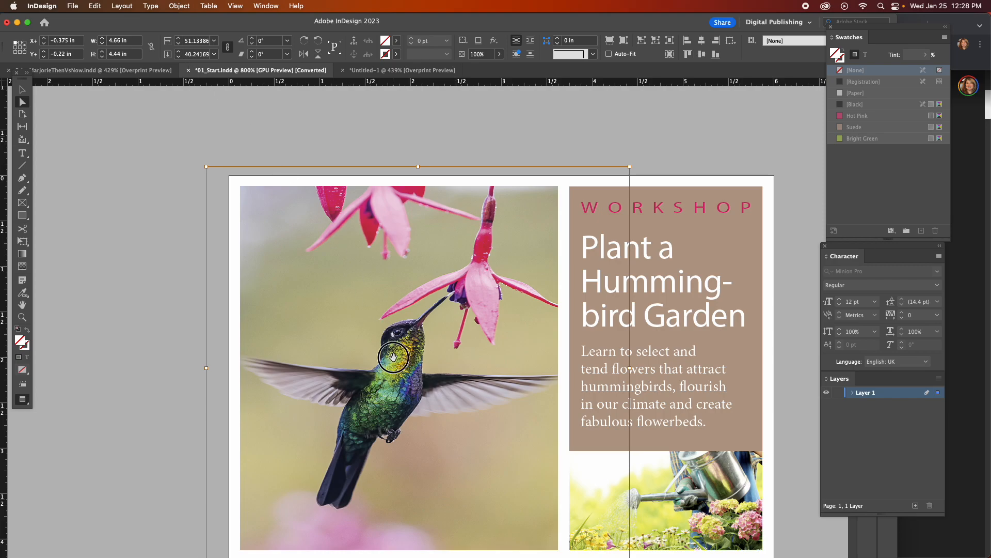
click(200, 41)
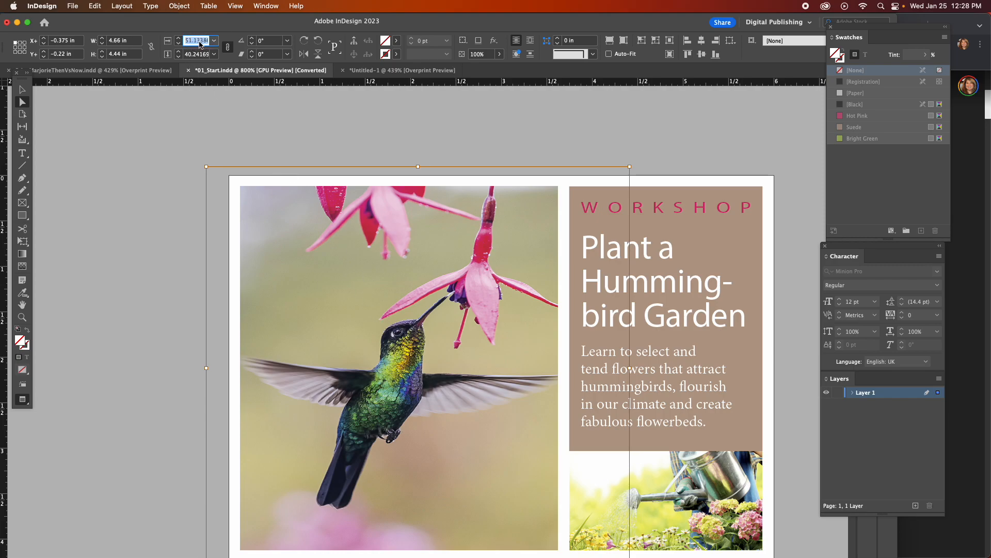
text(52)
key(Tab)
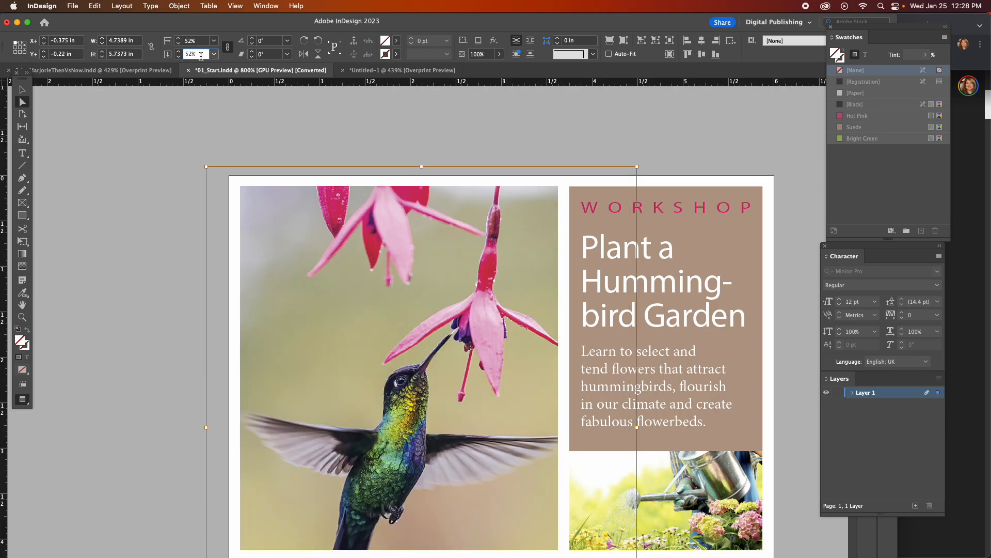
Set the hummingbird image's scale to 55% with the horizontal and vertical percentages linked.
click(228, 48)
click(229, 49)
double_click(197, 42)
text(55)
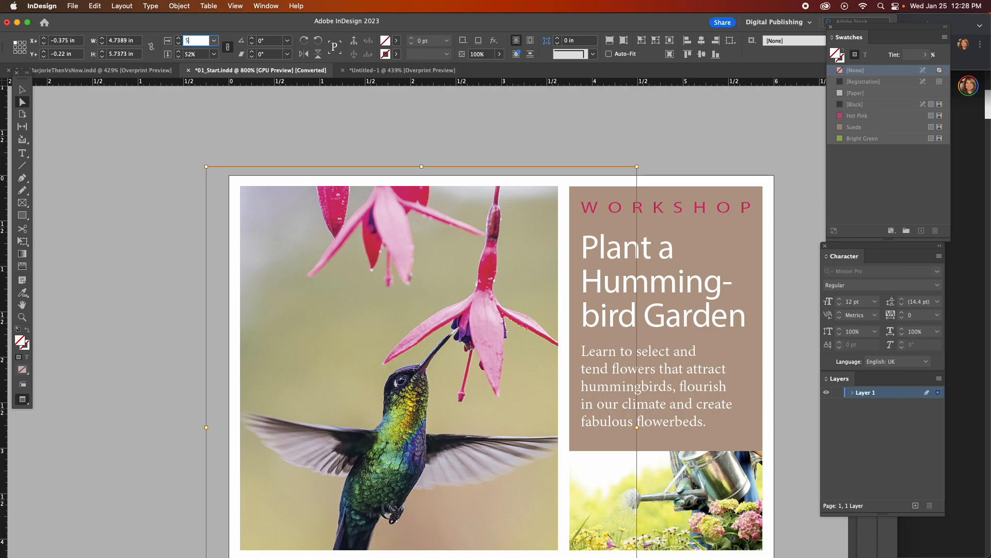
key(Return)
Unlink the image's horizontal and vertical scale percentages and set only the vertical scale to 25%.
click(229, 50)
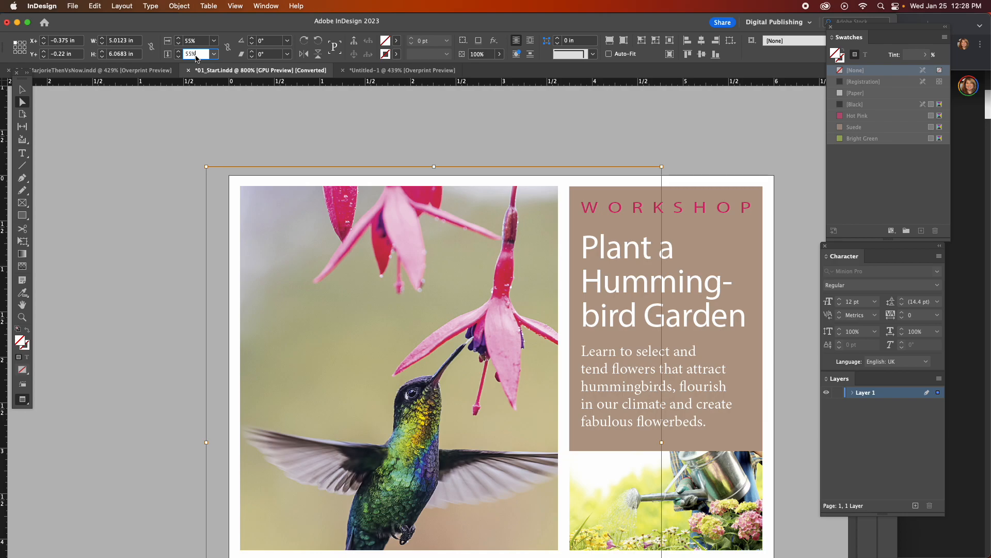
click(215, 55)
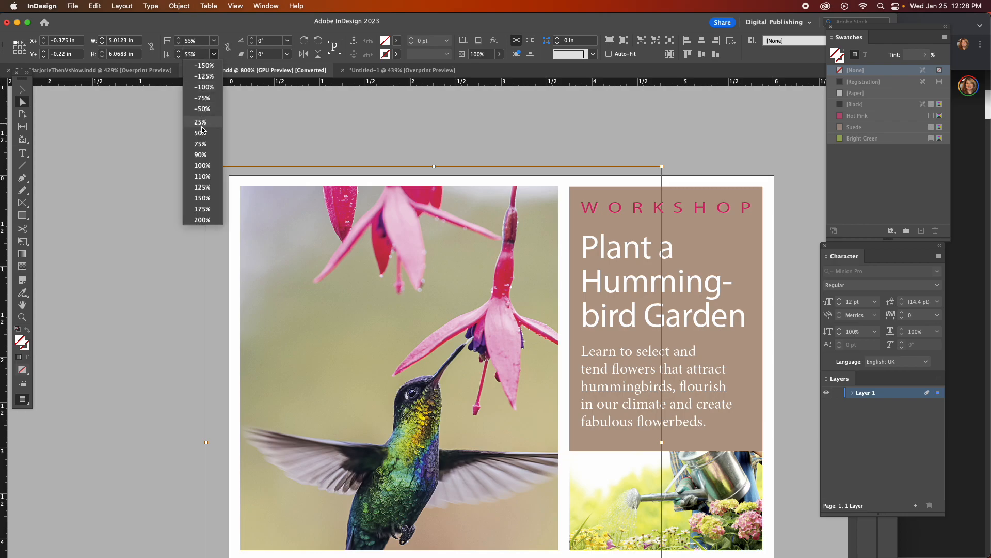
click(204, 125)
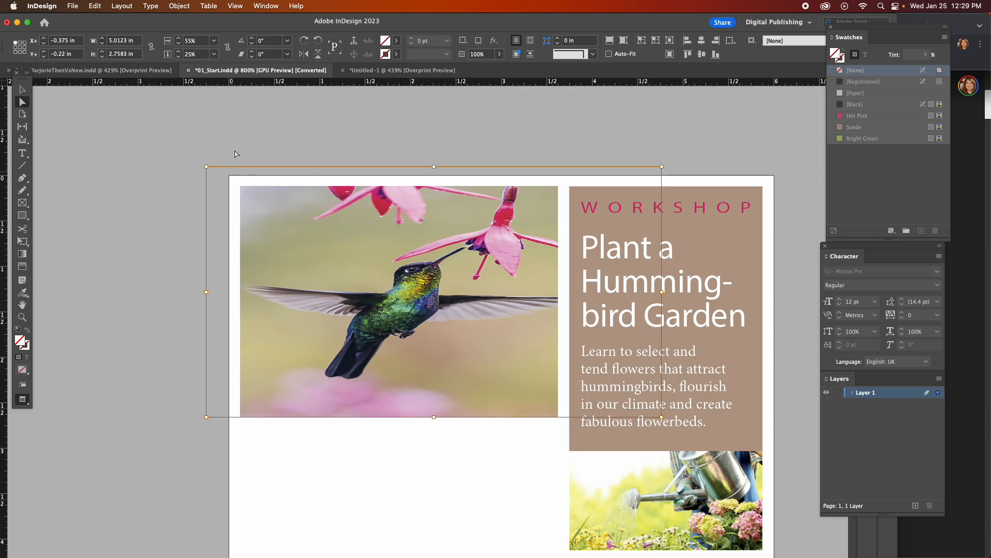
Set the hummingbird image's vertical scale to 55%.
click(198, 54)
double_click(199, 54)
text(55)
key(Return)
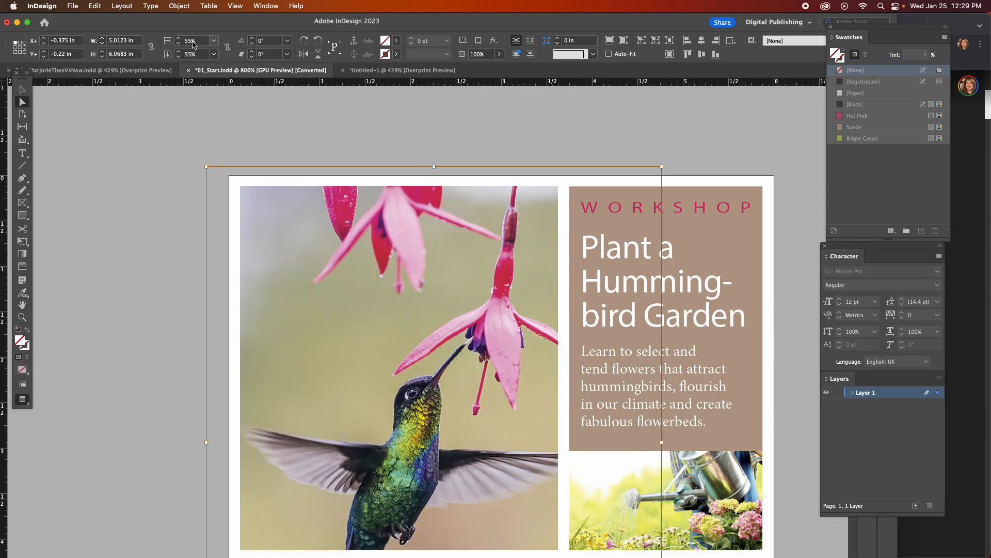
Move the hummingbird image to about X -0.475 in, Y -0.56 in, and scale it proportionally from its upper-left corner to about 61%.
drag(387, 403, 379, 372)
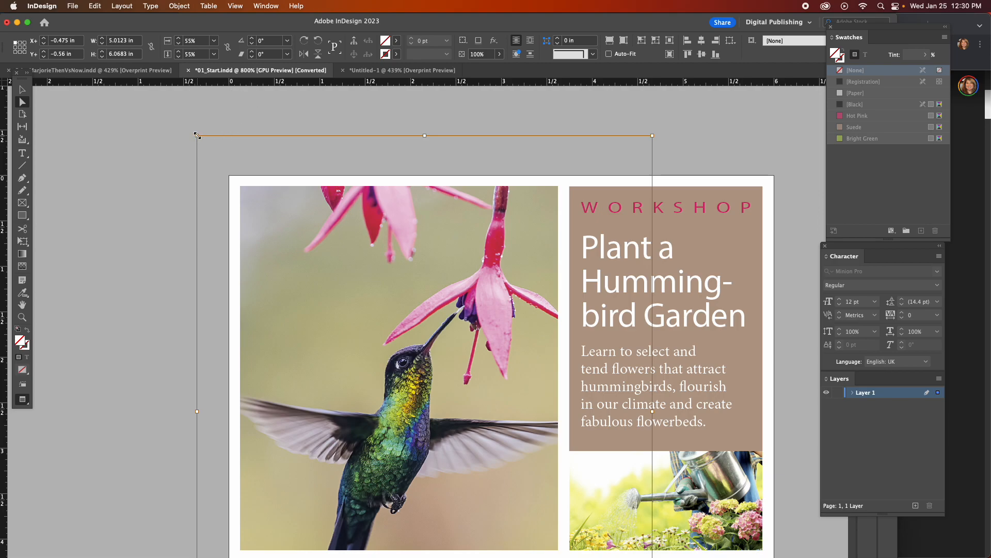
drag(197, 136, 301, 262)
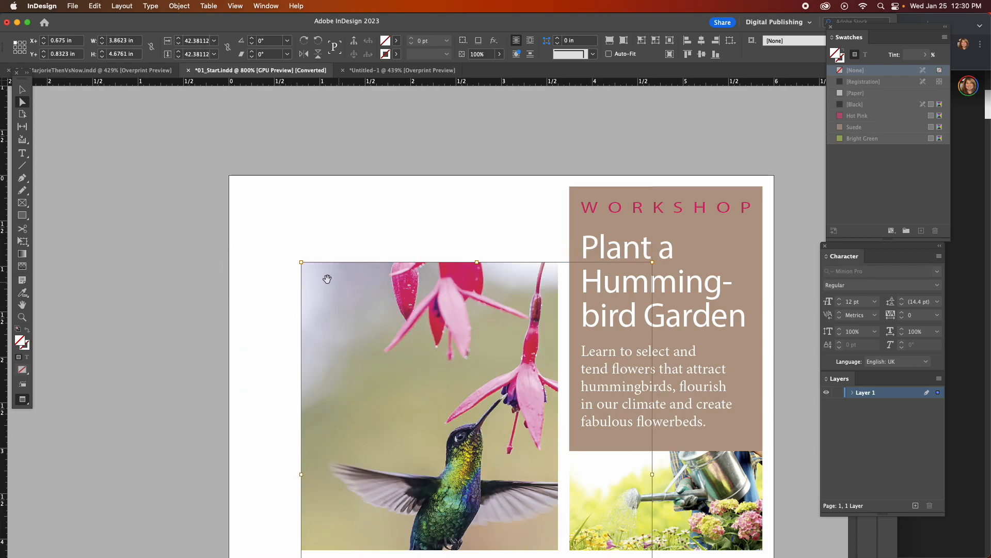
drag(301, 262, 158, 98)
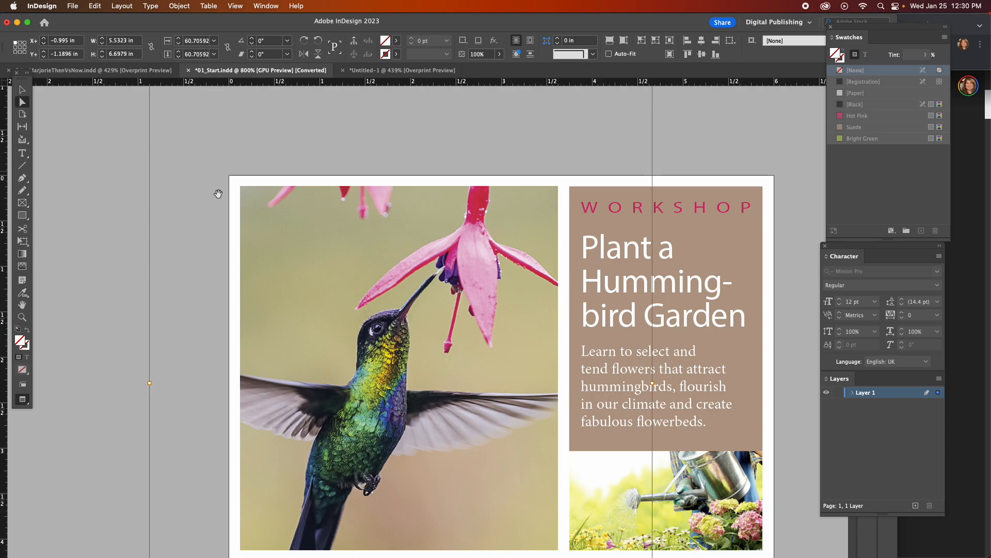
Scale the hummingbird image proportionally from its upper-left corner to about 52%.
scroll(258, 223, up, 2)
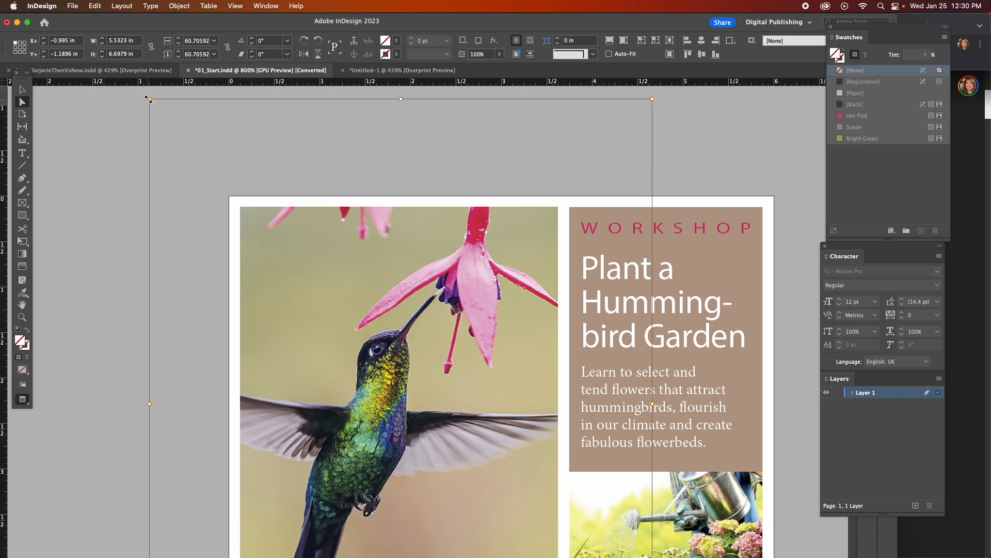
drag(147, 96, 218, 214)
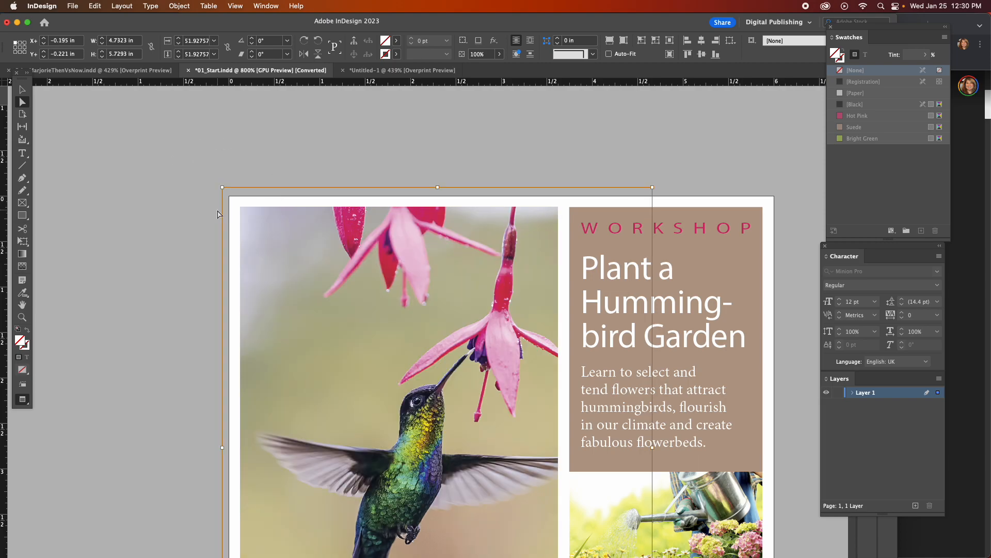
scroll(354, 288, down, 10)
scroll(359, 290, up, 9)
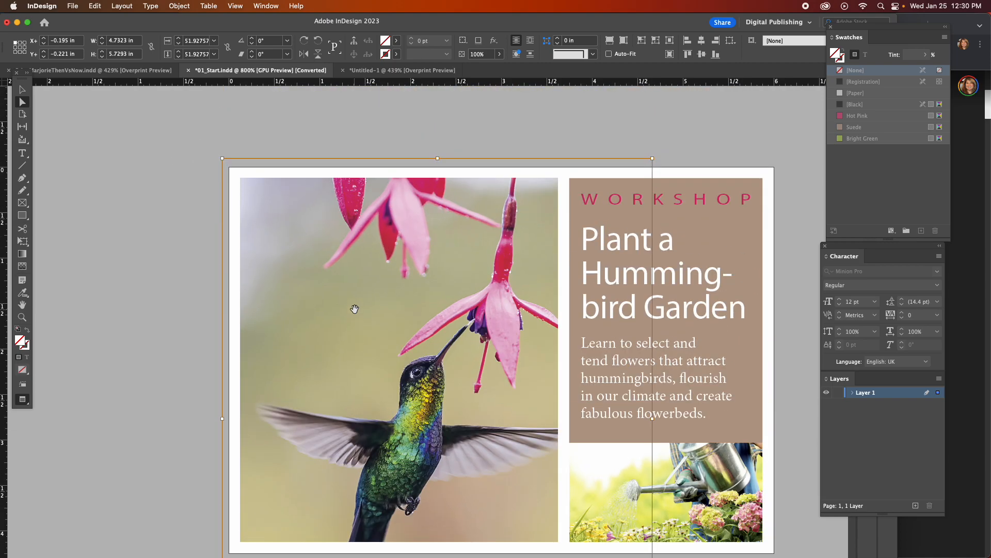
Try a vertical scale of -150% on the hummingbird image, then undo it along with the last proportional scaling.
scroll(354, 309, down, 1)
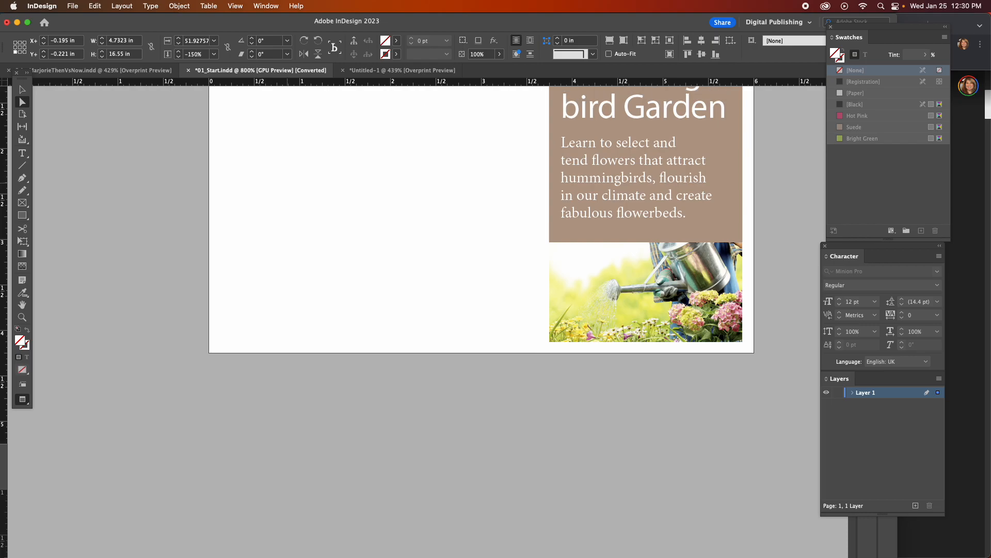
scroll(287, 187, up, 5)
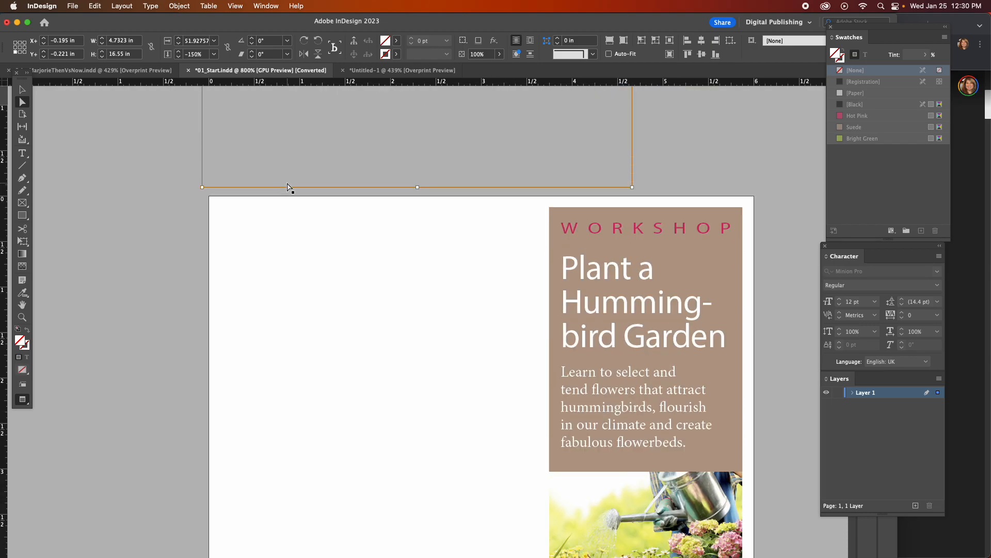
scroll(288, 187, down, 4)
click(18, 89)
click(110, 188)
scroll(110, 195, up, 4)
scroll(110, 195, down, 3)
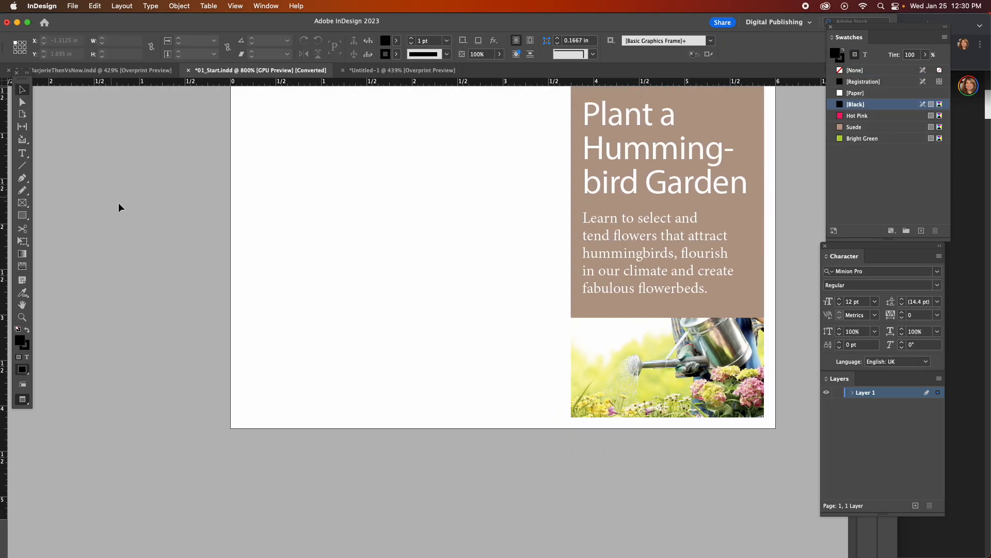
drag(122, 206, 235, 208)
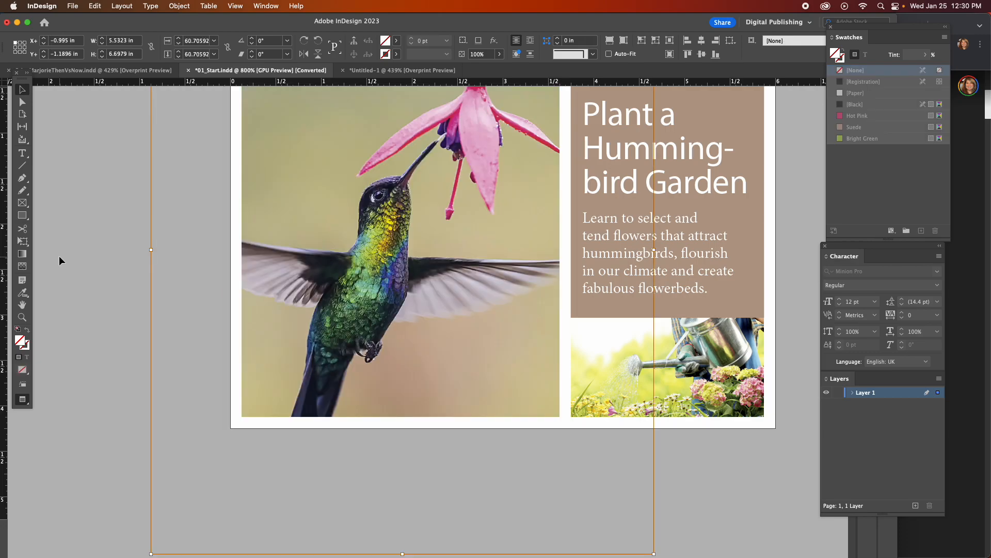
Deselect the hummingbird image and select its graphics frame with the Selection tool.
scroll(262, 246, up, 5)
scroll(261, 247, down, 3)
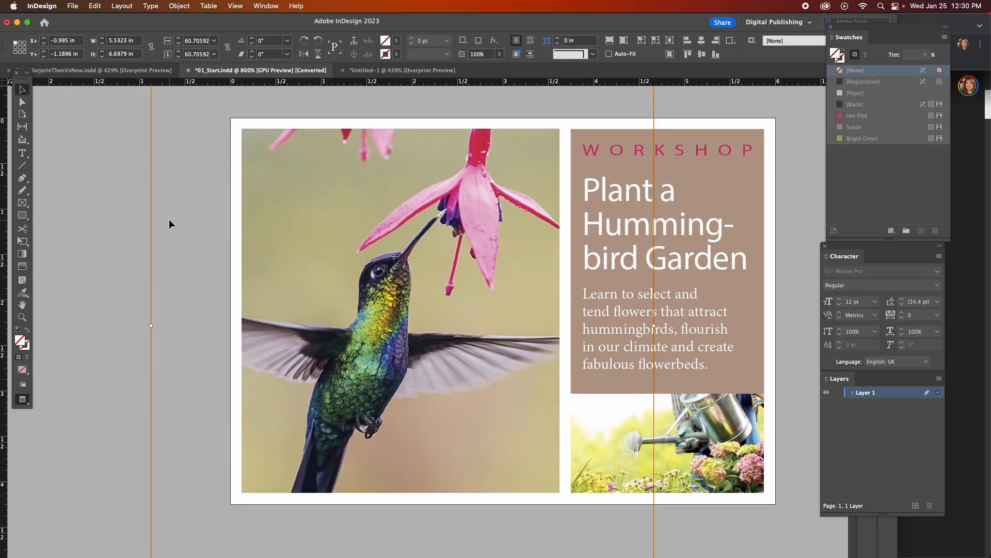
click(134, 181)
click(274, 197)
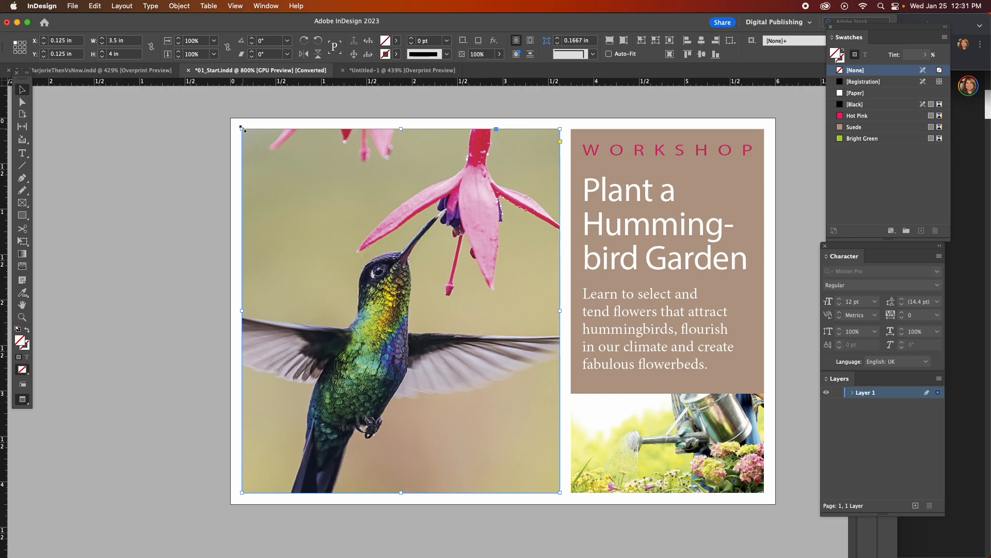
Try scaling the hummingbird frame and its image together about the center to about 3.37 × 3.85 in, then undo the scaling.
mouse_move(243, 128)
mouse_down()
mouse_move(326, 226)
mouse_move(247, 139)
mouse_up()
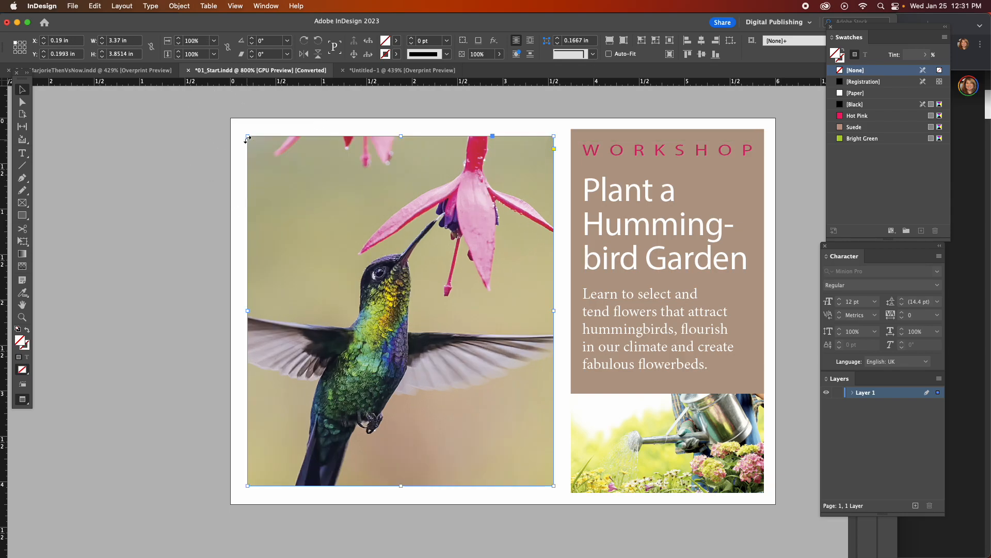
key(super+z)
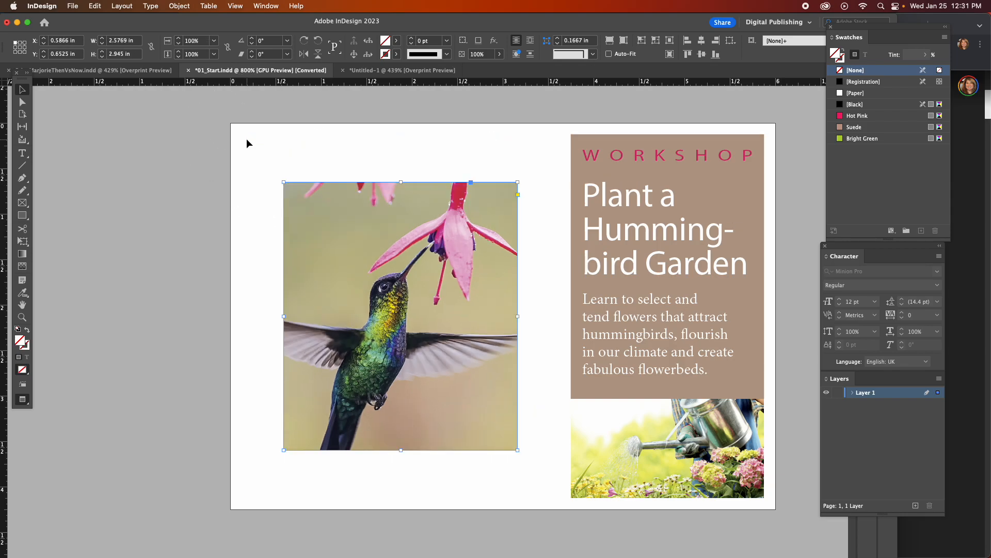
key(super+z)
key(super+z)
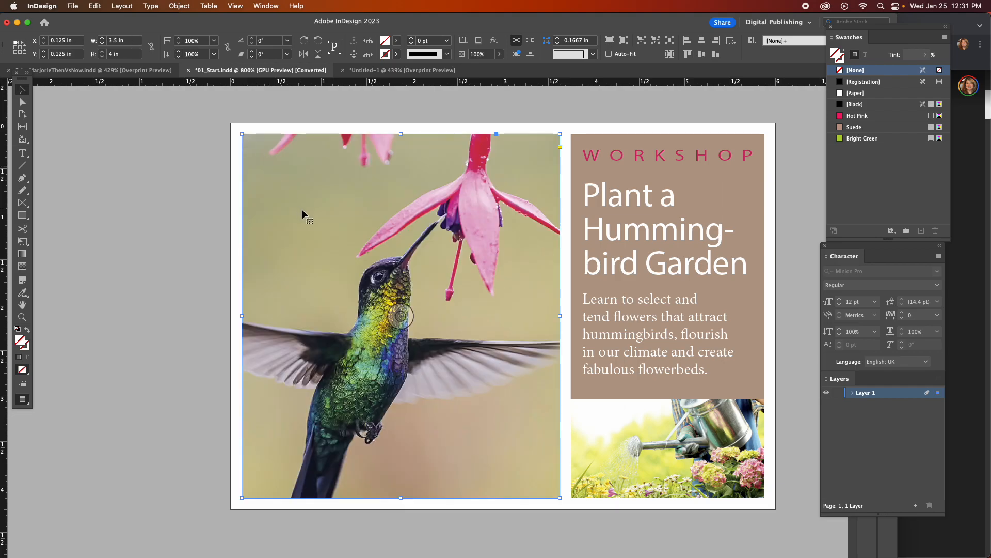
Try cropping the hummingbird frame inward from its upper-left corner to about 2.1 × 2.31 in, undoing each crop attempt.
click(243, 135)
drag(242, 135, 370, 288)
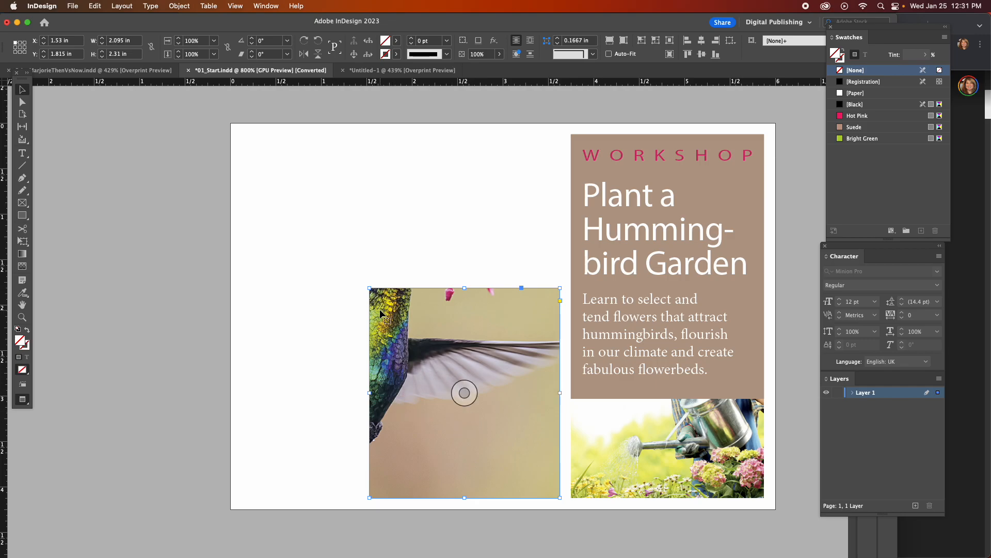
key(super+z)
drag(239, 130, 519, 417)
key(super+z)
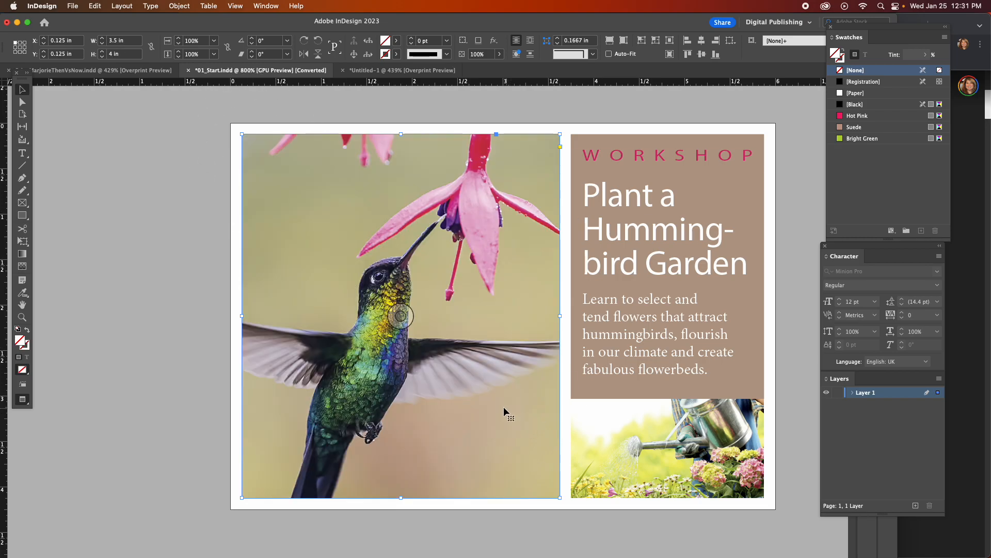
Try cropping the hummingbird frame to about 2.17 × 1.81 in and scaling it with its image to about 2.42 × 2.76 in, undoing each.
drag(240, 134, 363, 333)
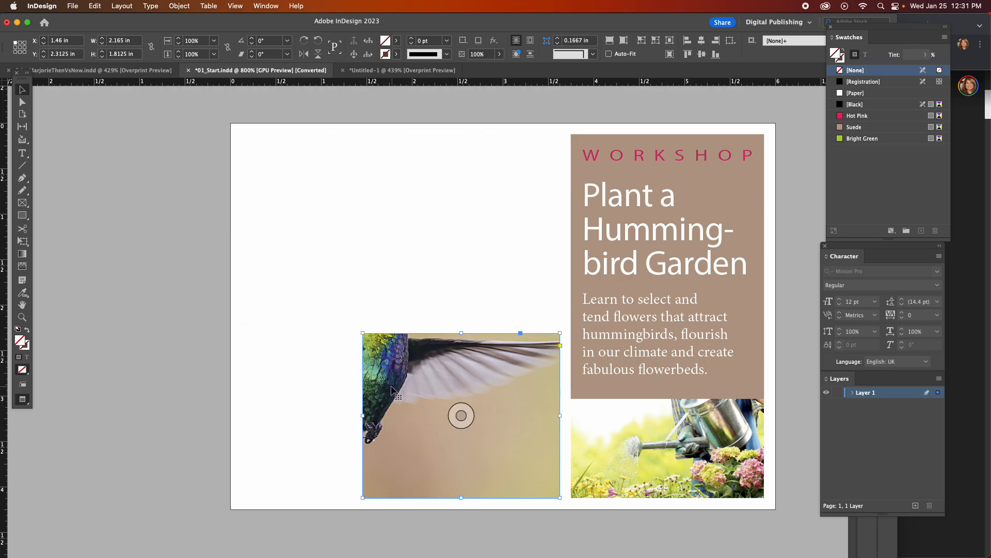
key(super+z)
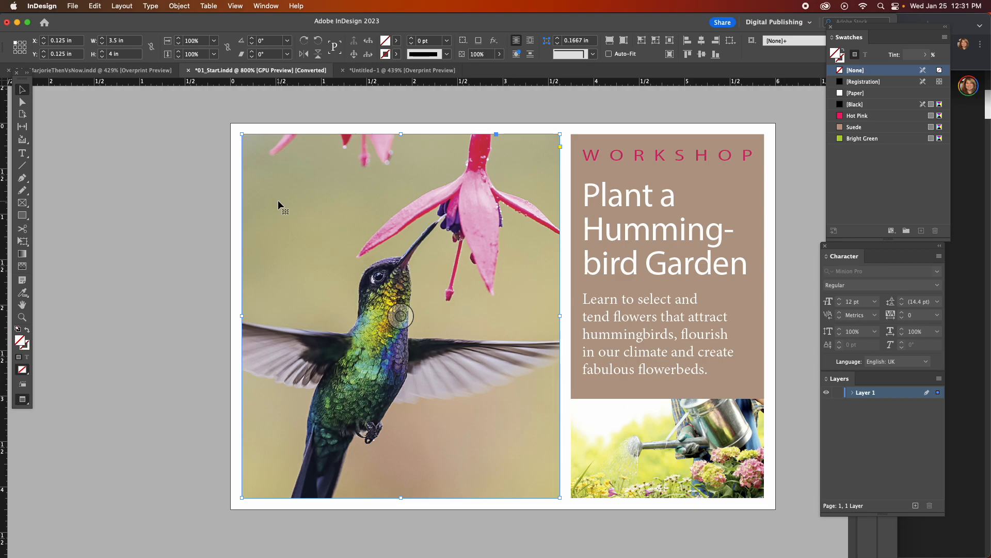
drag(243, 135, 292, 211)
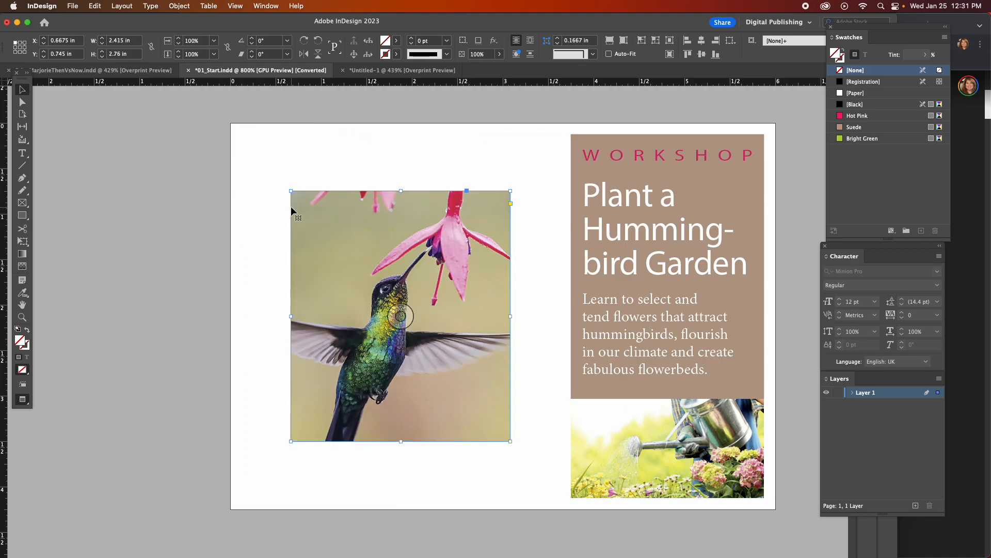
key(super+z)
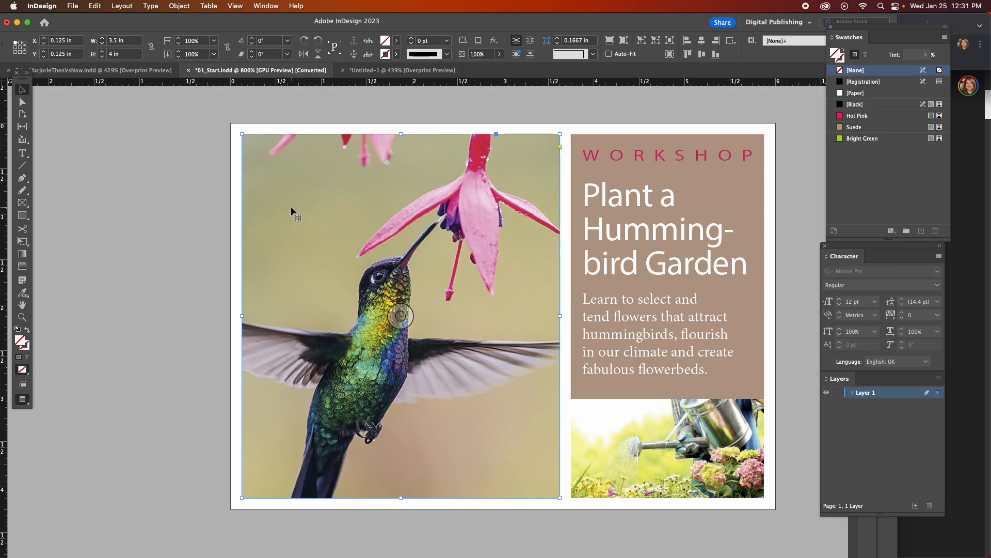
Select the Suede-filled workshop text frame with the Selection tool and deselect it.
click(661, 199)
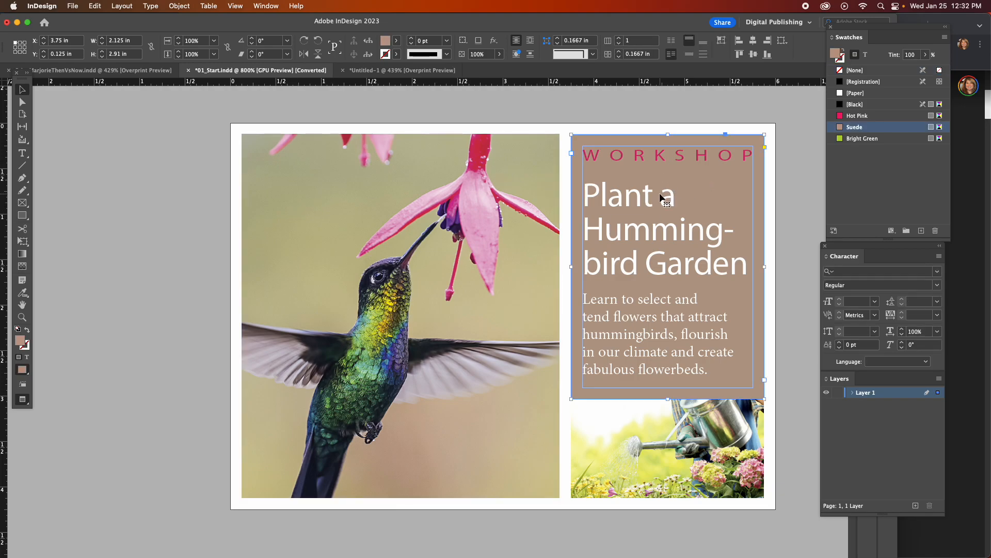
scroll(370, 216, up, 2)
scroll(371, 216, down, 3)
scroll(370, 215, up, 2)
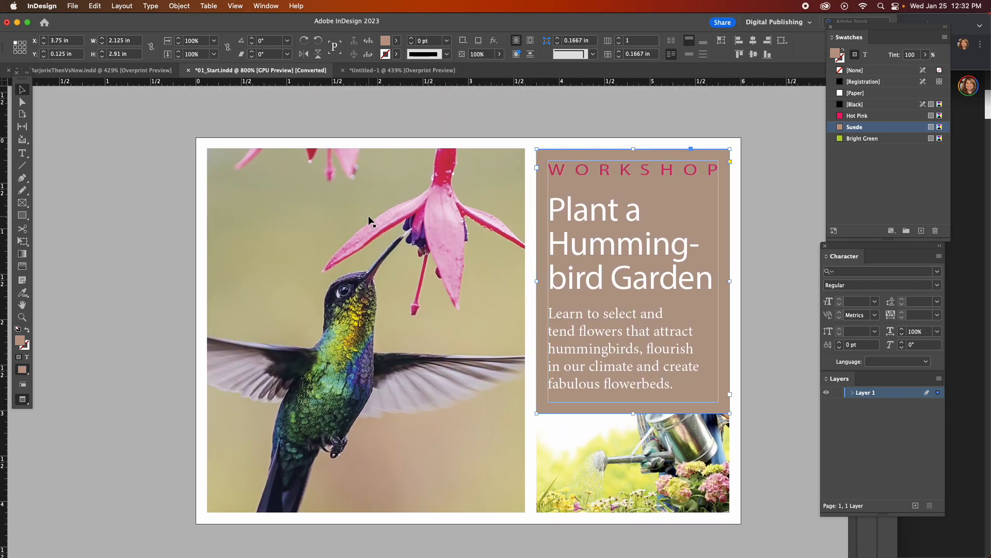
click(744, 210)
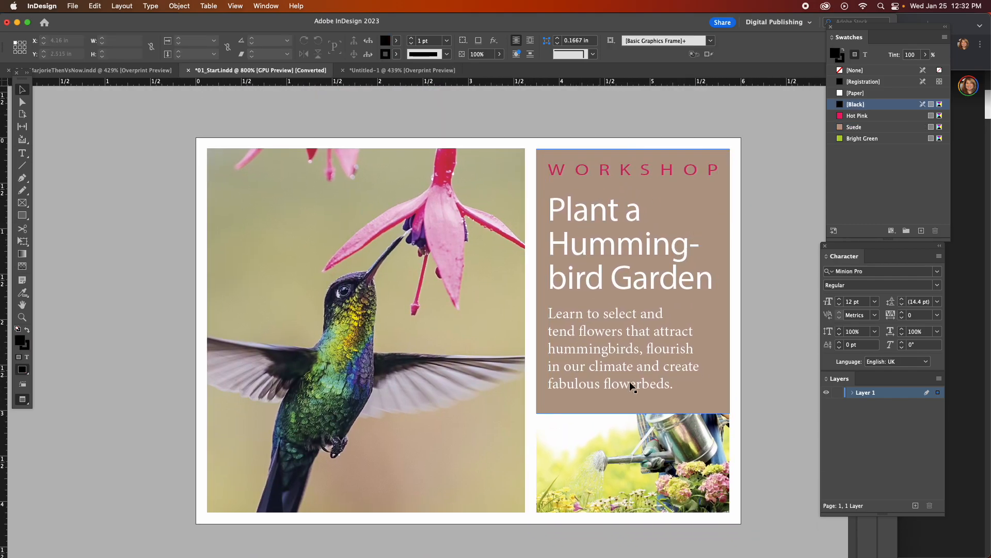
Select the watering can image frame, the workshop text frame and the hummingbird frame in turn, ending with nothing selected.
click(566, 458)
click(752, 343)
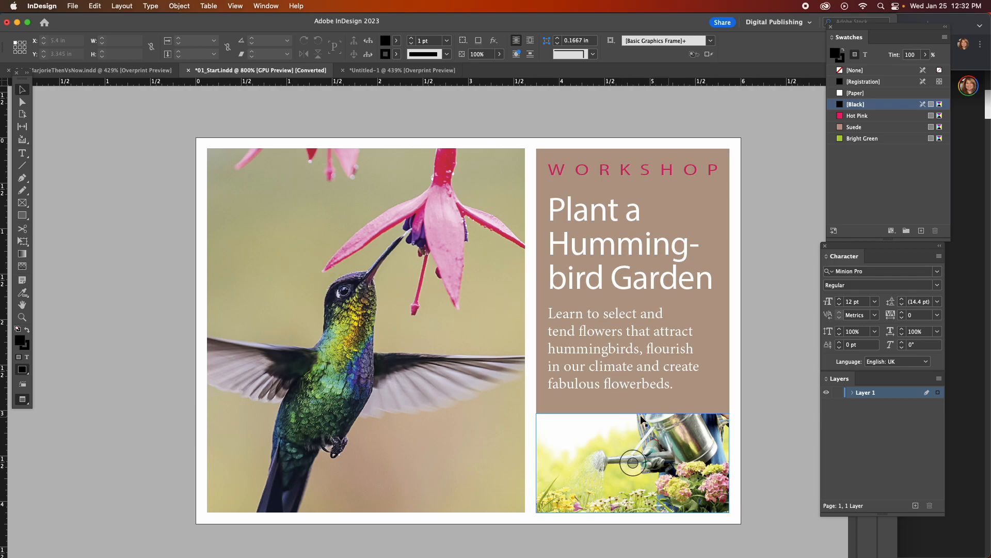
click(632, 462)
click(605, 398)
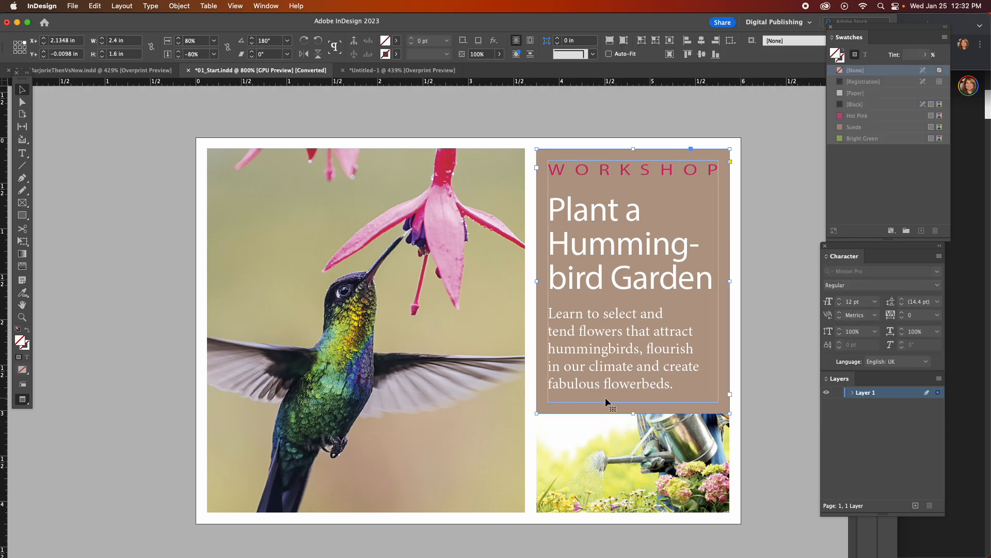
click(663, 420)
click(260, 305)
click(129, 100)
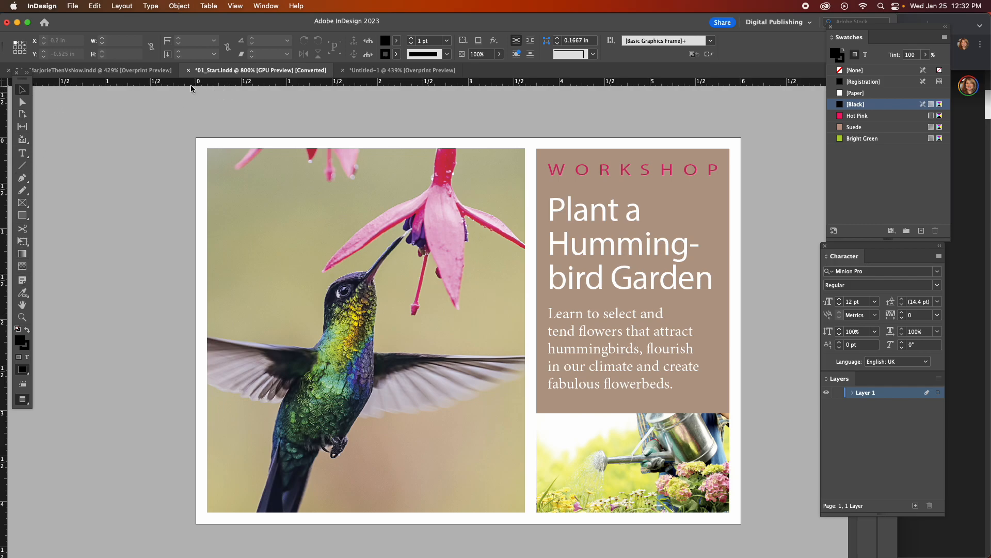
Hide the document rulers and show them again.
click(241, 4)
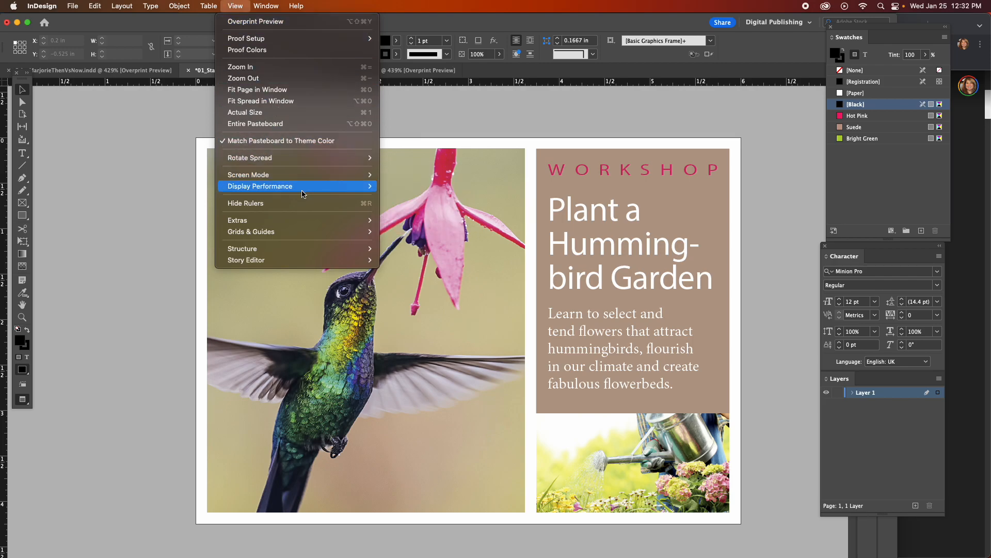
mouse_move(304, 194)
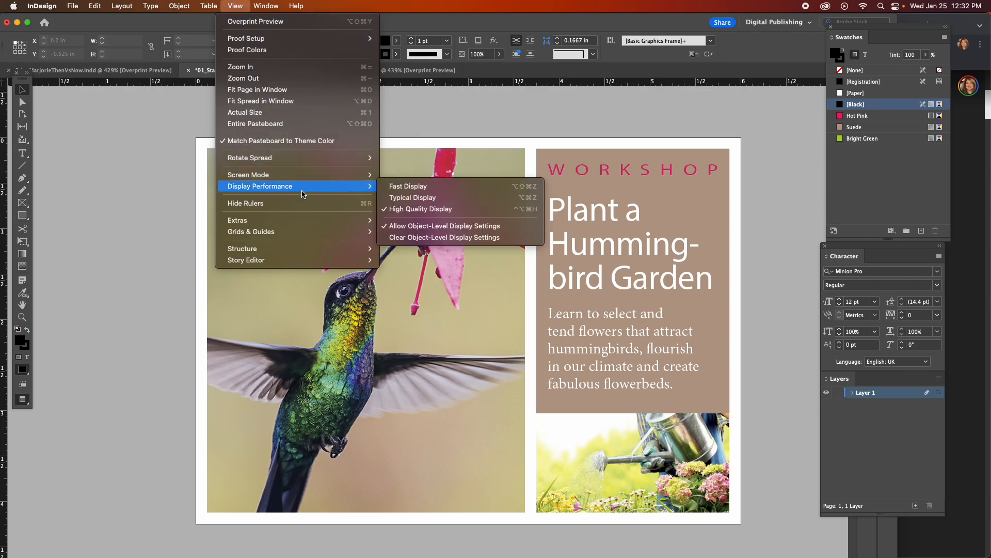
mouse_move(304, 221)
click(136, 180)
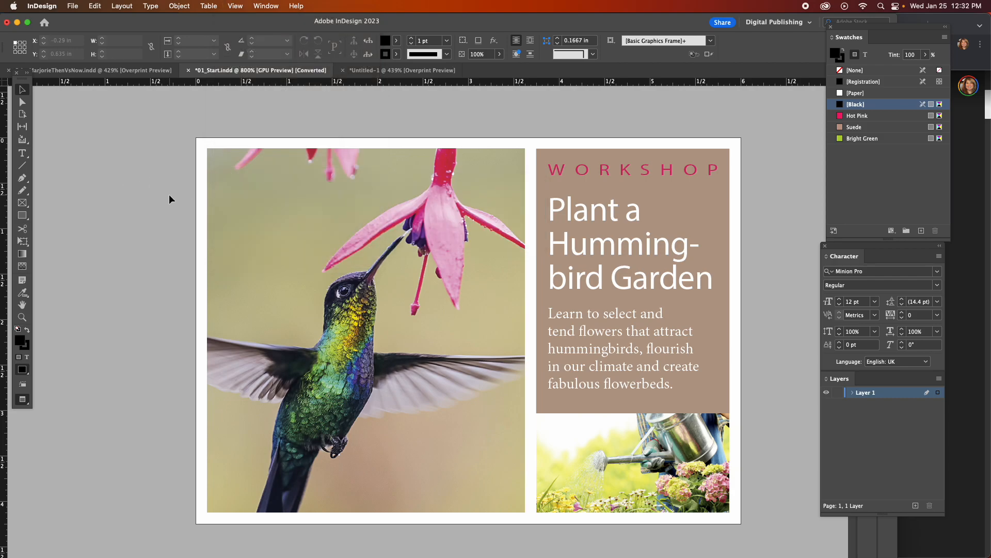
key(super+r)
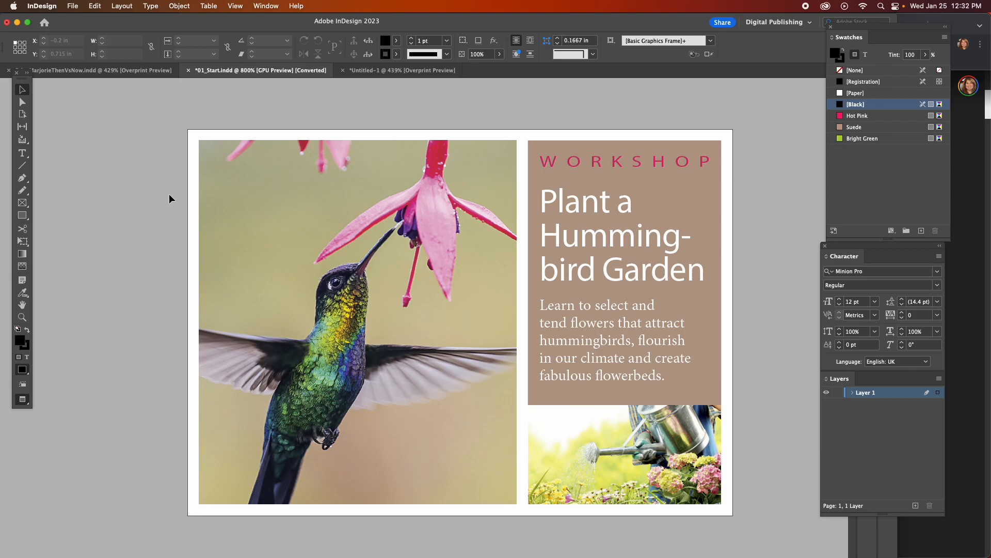
key(super+r)
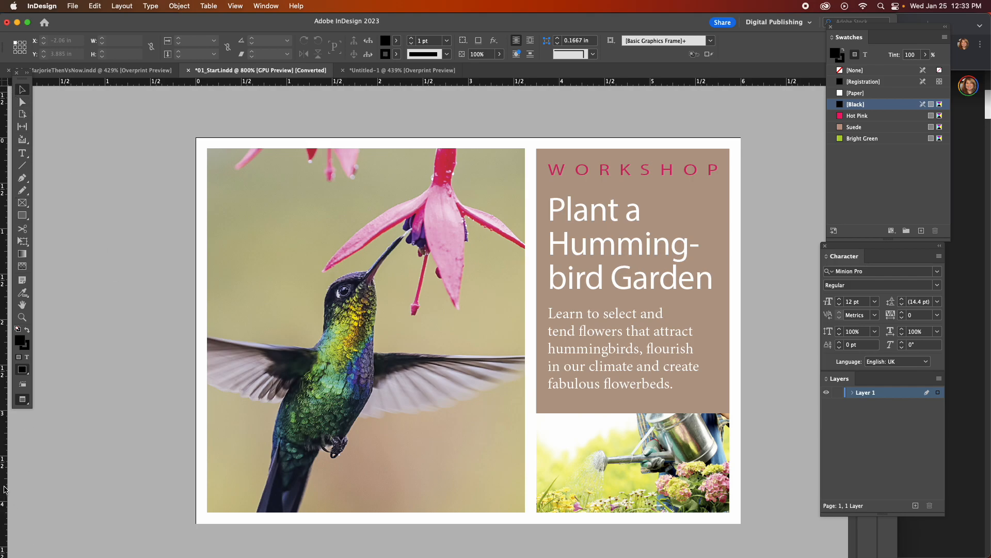
Place vertical ruler guides at the text frame's left edge and at X 3.625 in along the hummingbird frame's right edge, leaving them deselected.
drag(4, 489, 537, 410)
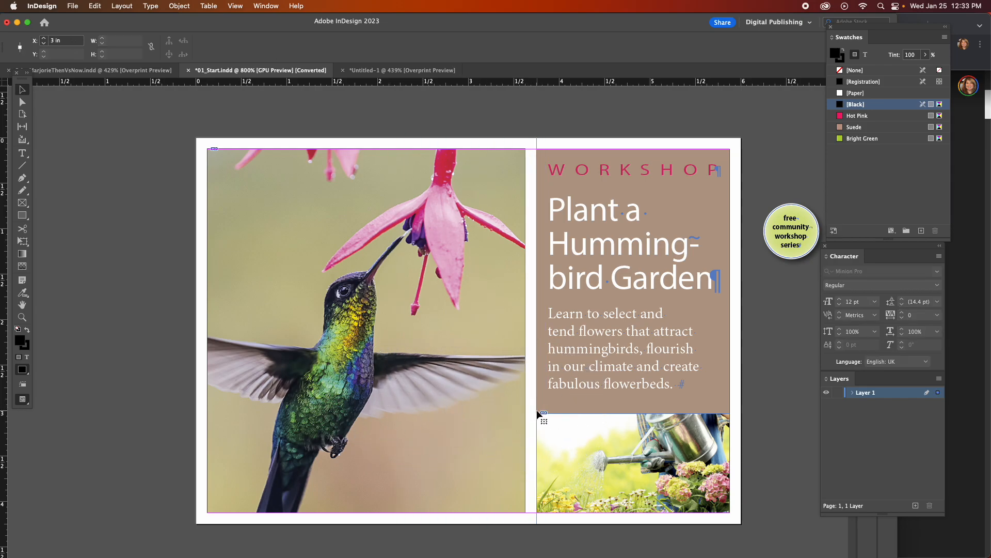
drag(4, 415, 524, 520)
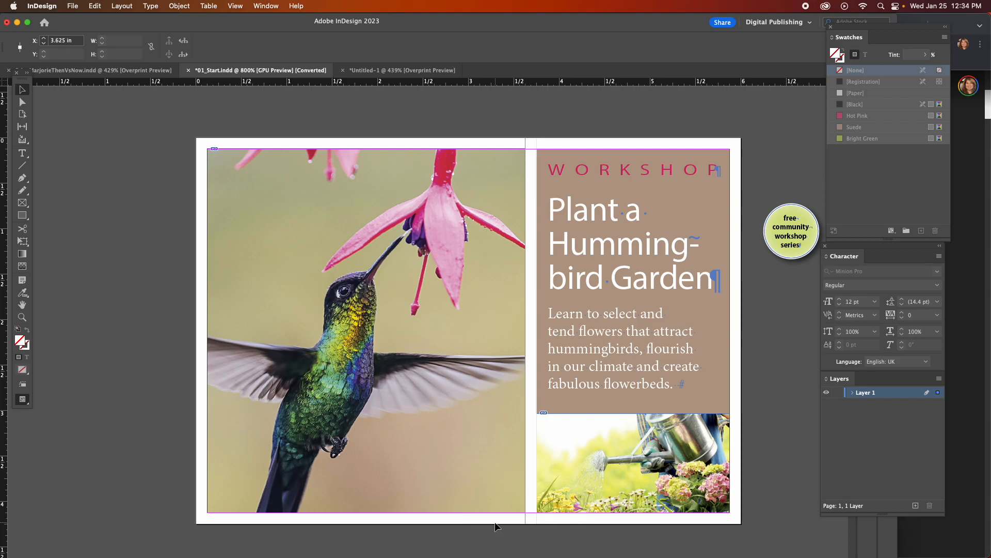
click(518, 536)
click(365, 331)
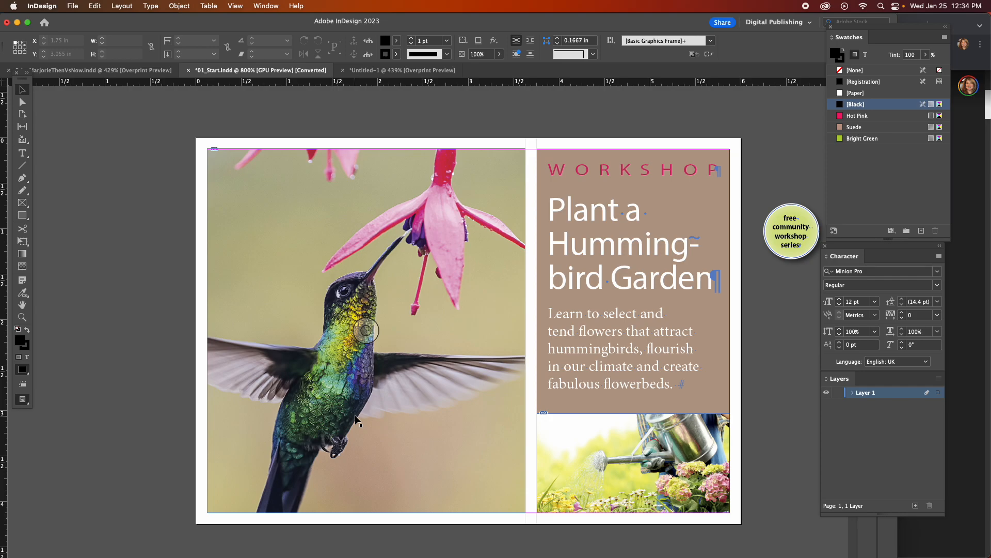
Hide all guides on the postcard.
click(235, 6)
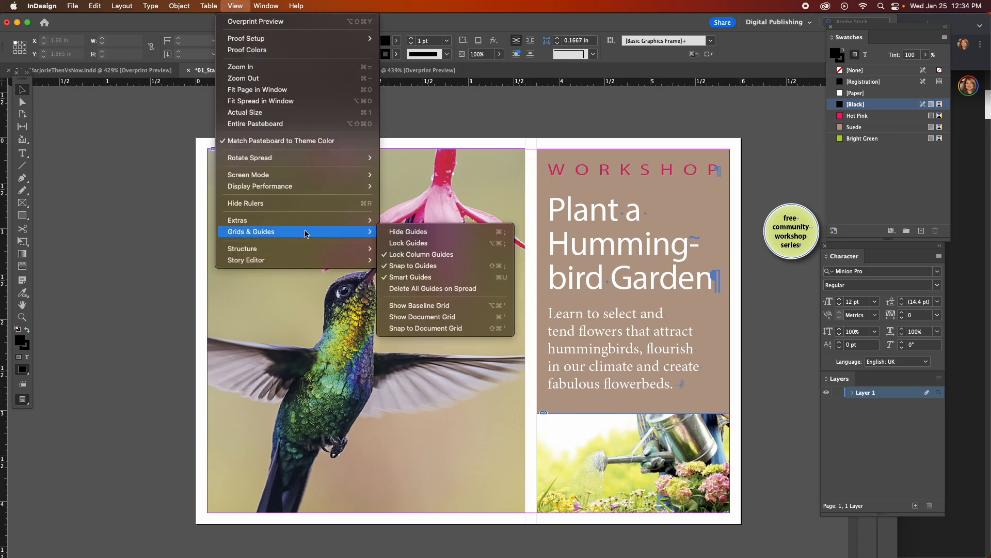
mouse_move(310, 235)
click(439, 235)
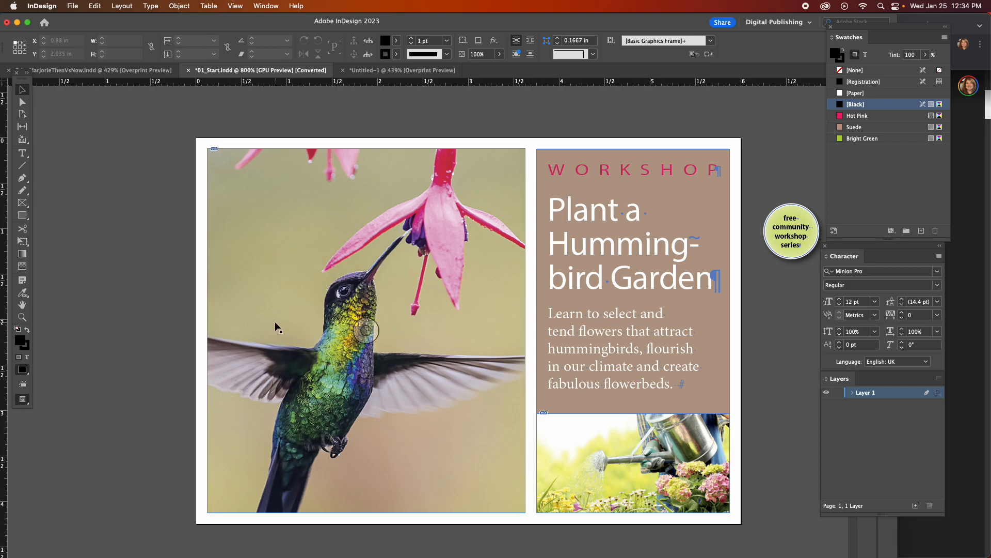
Turn on Overprint Preview for the postcard and turn it off again.
click(234, 5)
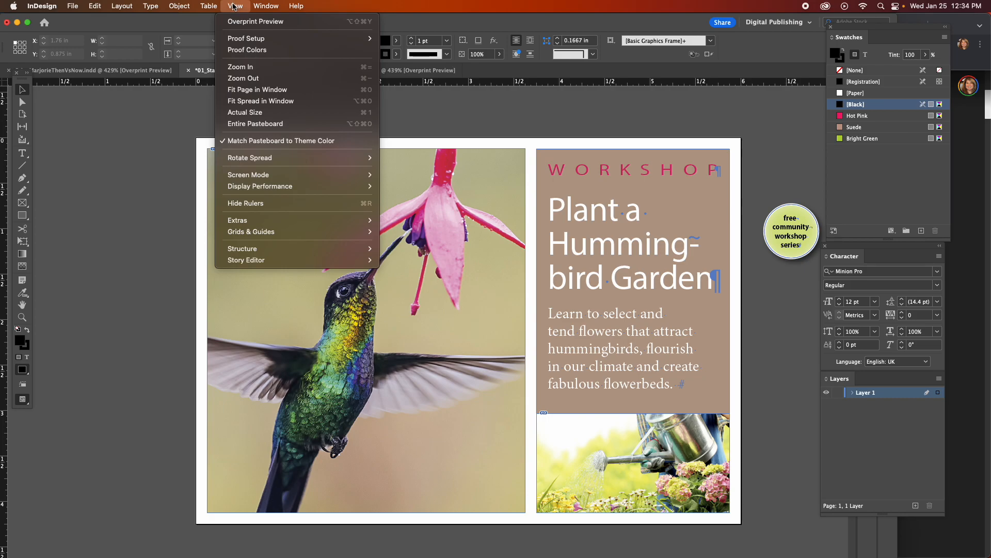
click(240, 22)
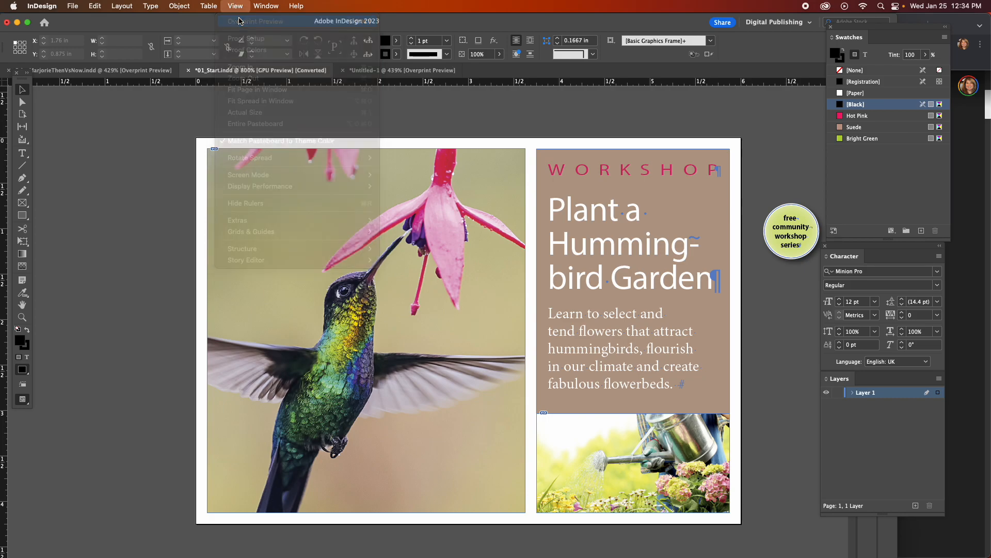
click(235, 6)
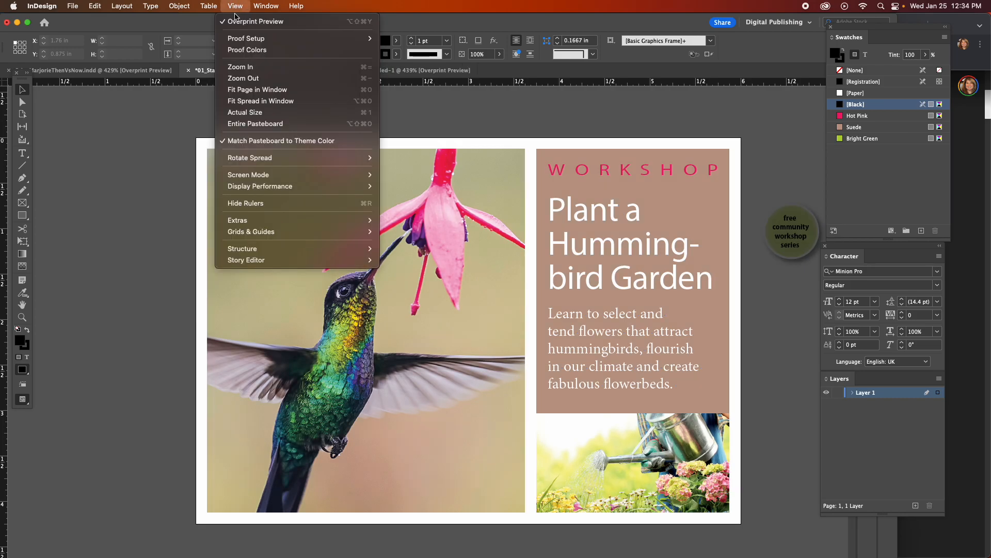
click(240, 20)
click(149, 228)
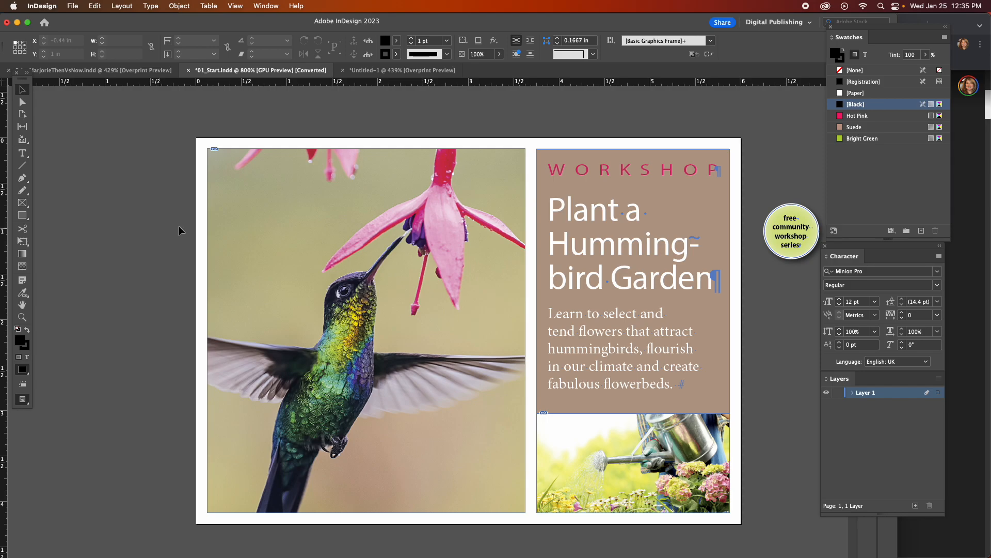
click(235, 6)
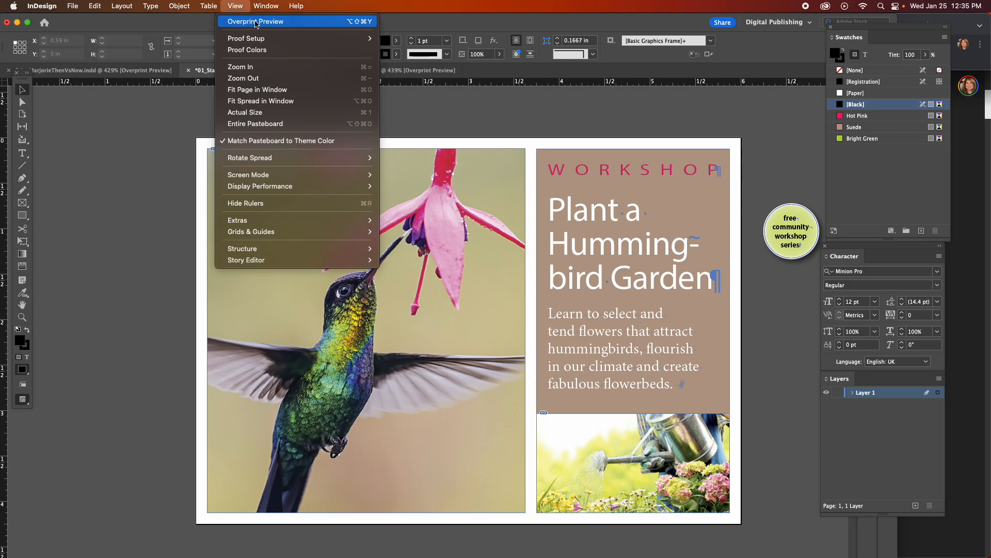
click(157, 194)
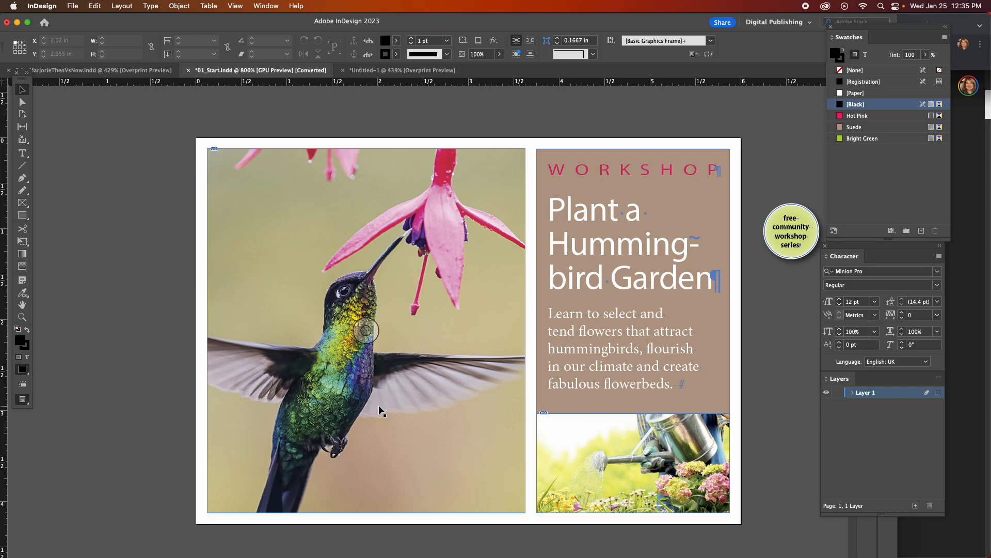
Select the hummingbird frame while Overprint Preview is on, and return to the normal display.
click(235, 6)
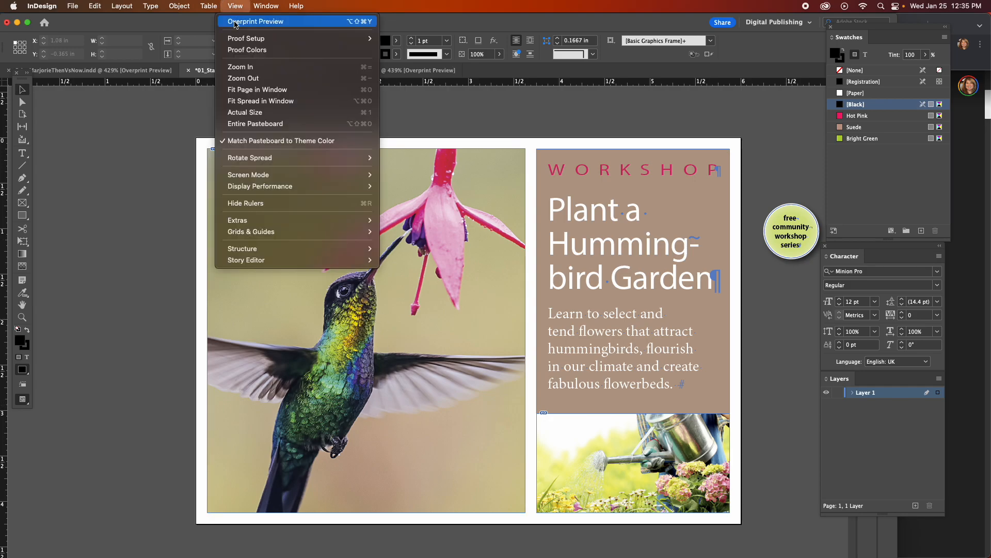
click(230, 21)
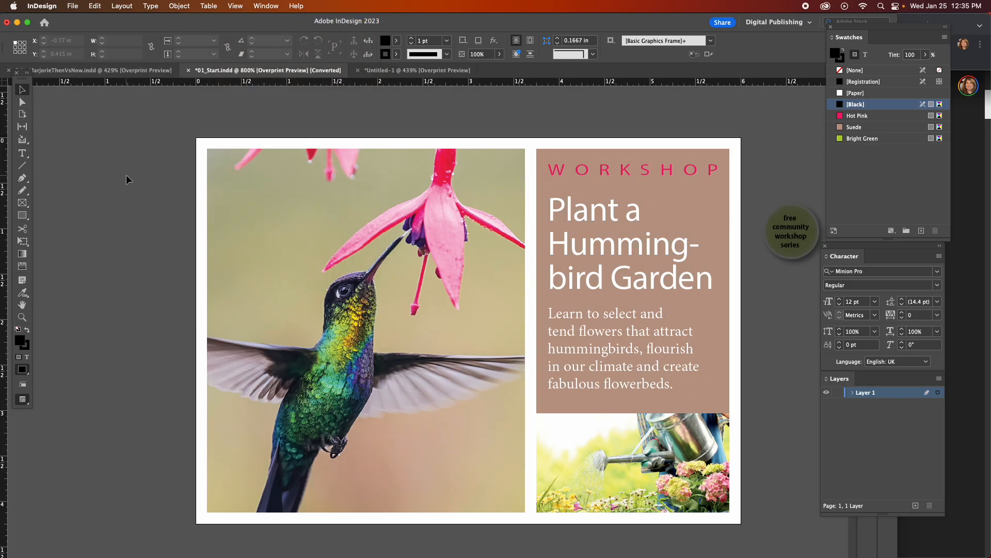
click(293, 192)
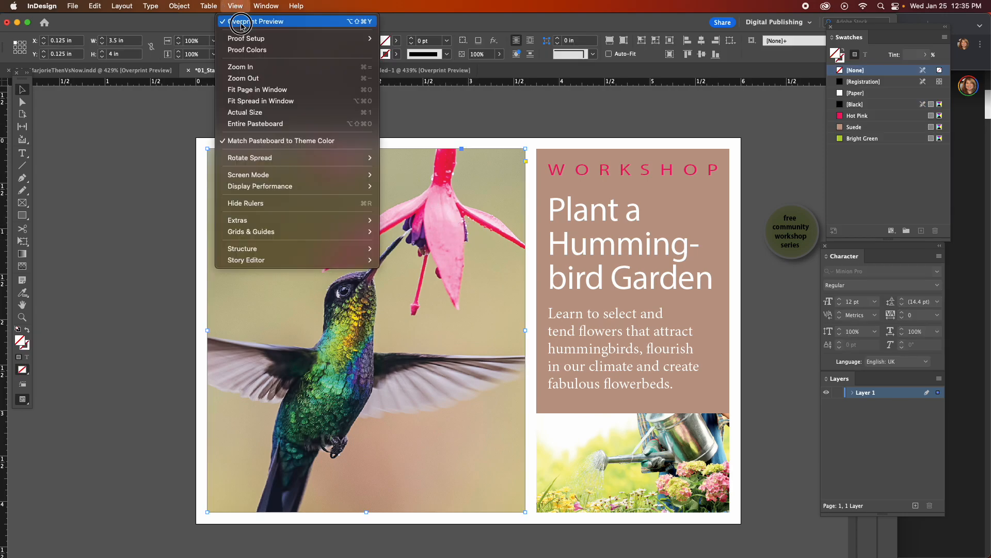
click(248, 21)
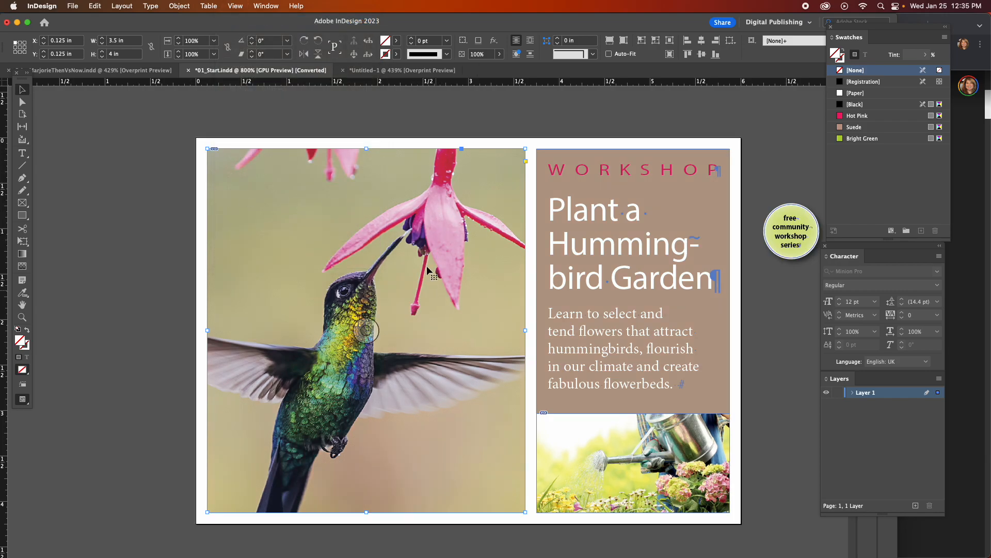
Turn on Overprint Preview for the postcard document.
click(235, 5)
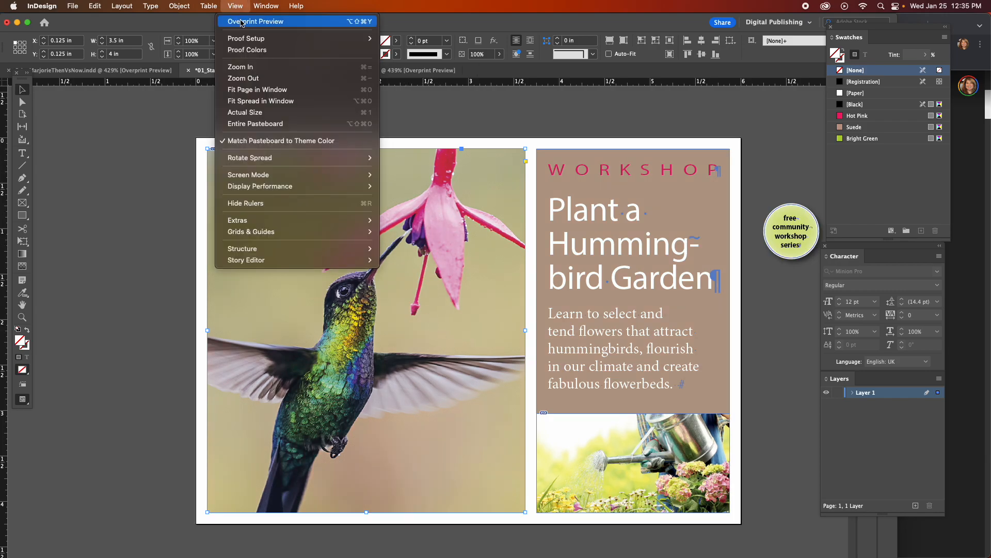
click(227, 21)
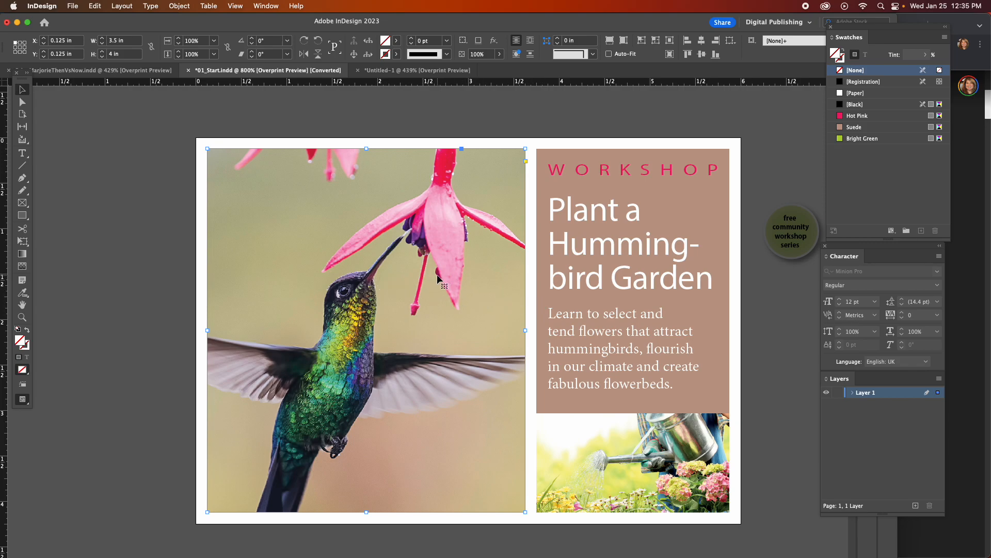
Switch to the InDesign book PDF in Chrome and read the "Using the Selection tool" exercise.
click(650, 538)
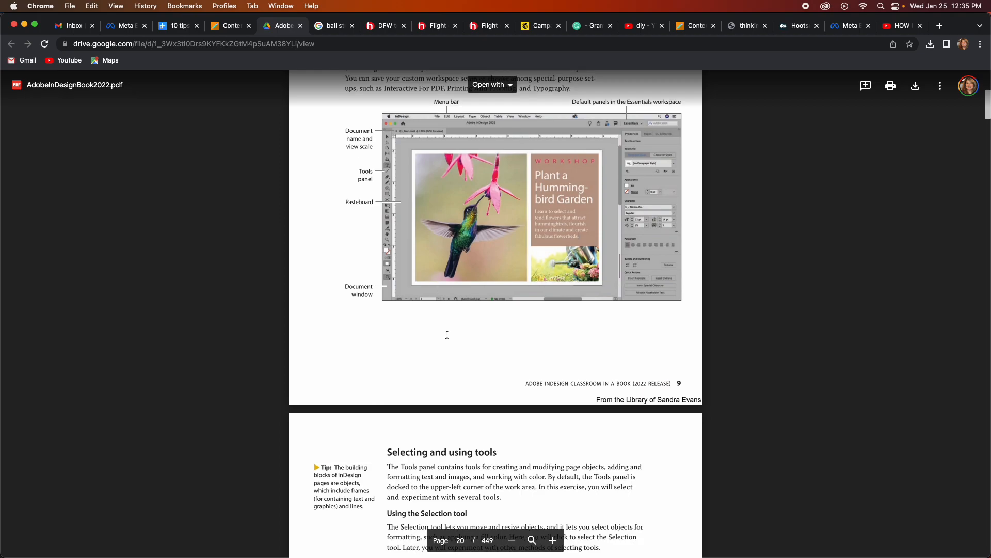
scroll(447, 335, down, 5)
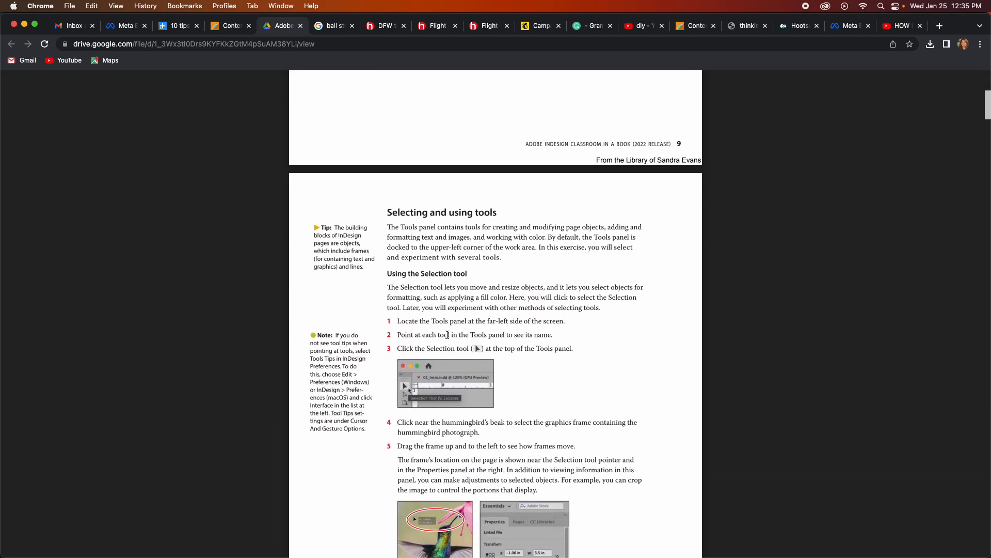
scroll(447, 334, down, 1)
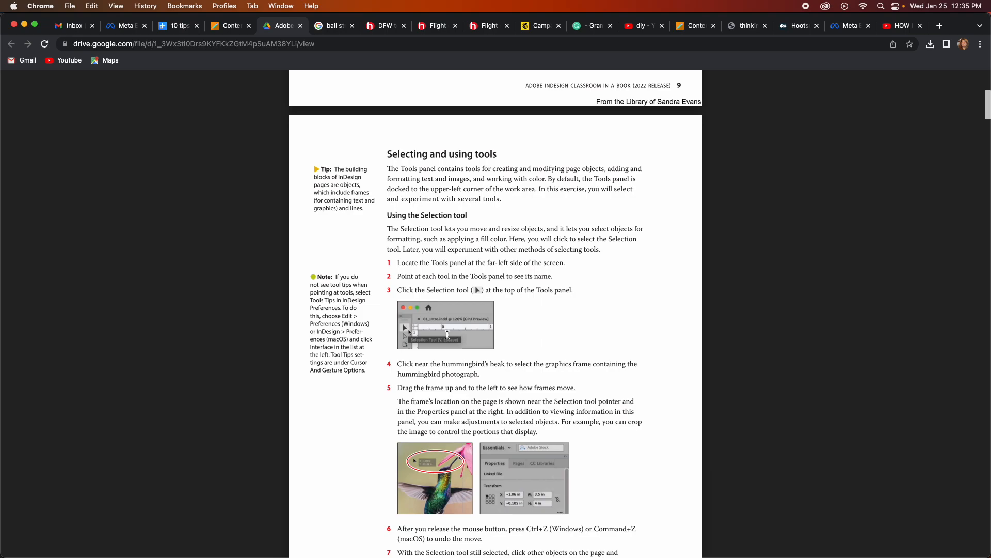
scroll(447, 335, down, 2)
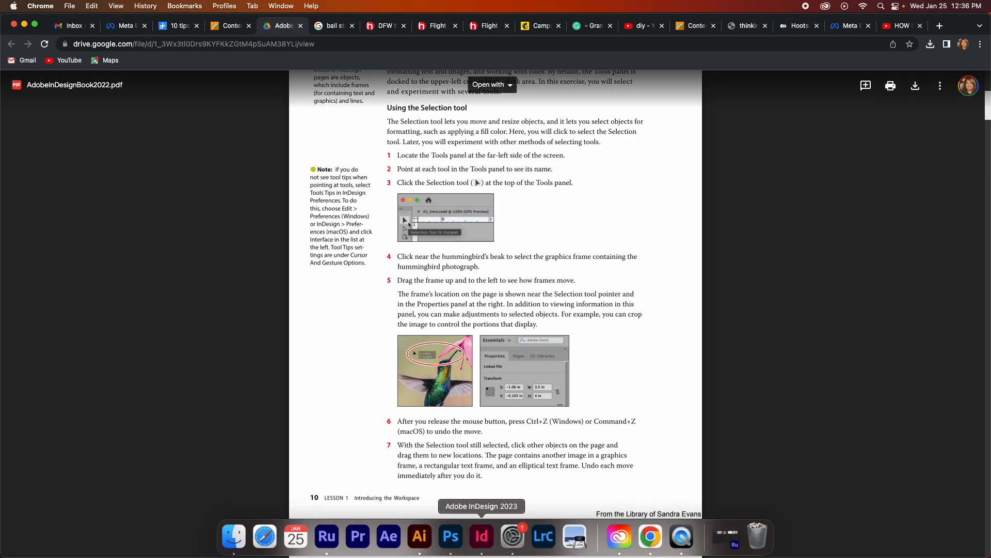
Return to InDesign, show the Properties panel, and clear the floating Swatches, Character and Layers panels away from it.
click(480, 540)
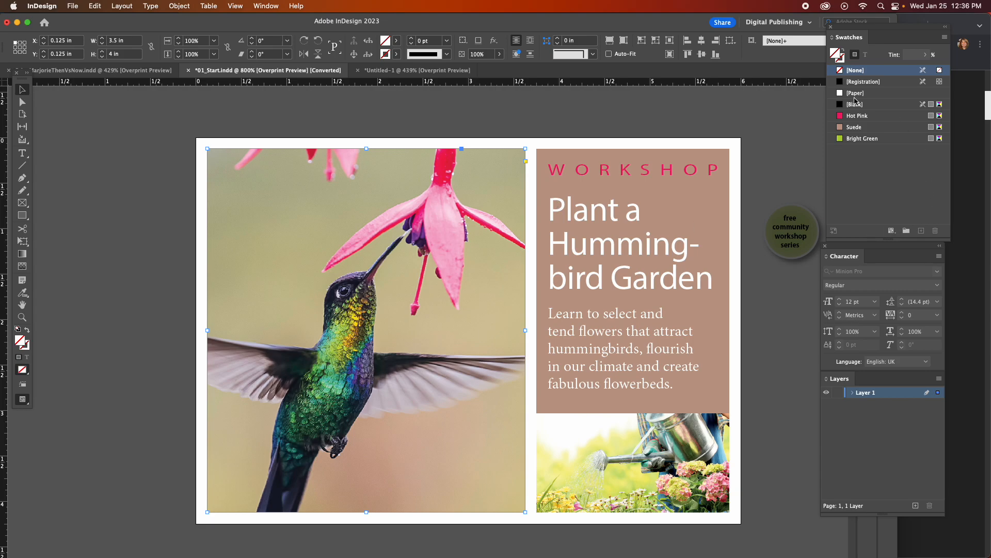
click(274, 4)
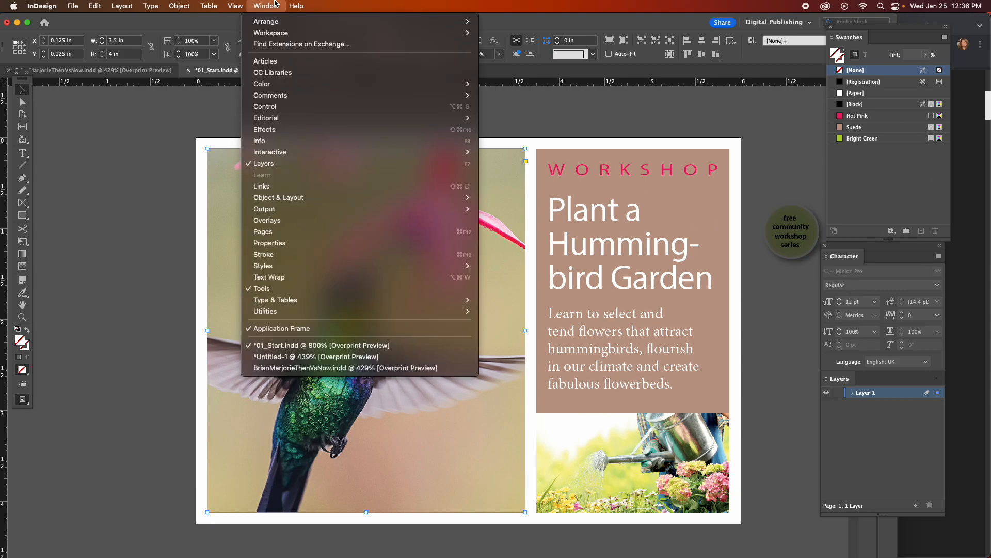
click(356, 243)
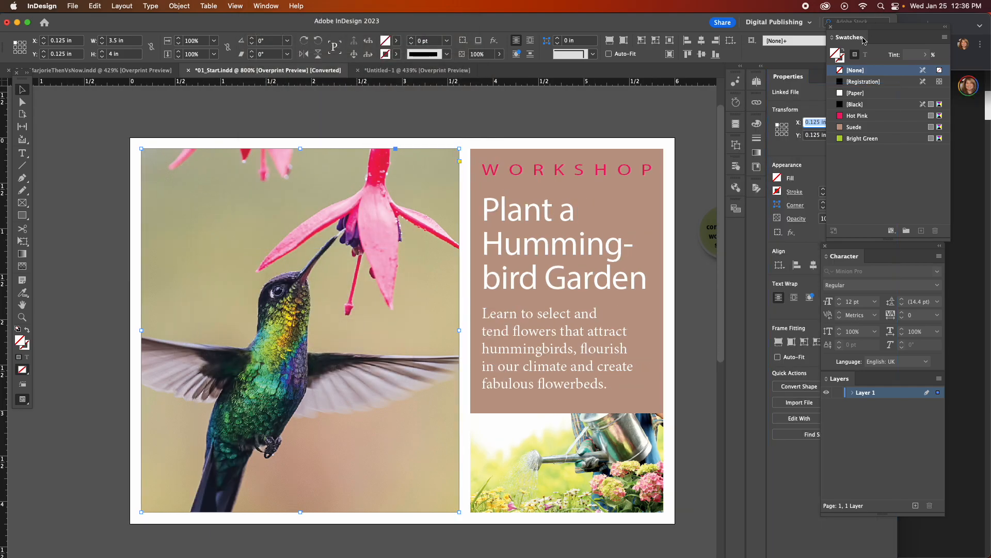
drag(855, 41, 739, 219)
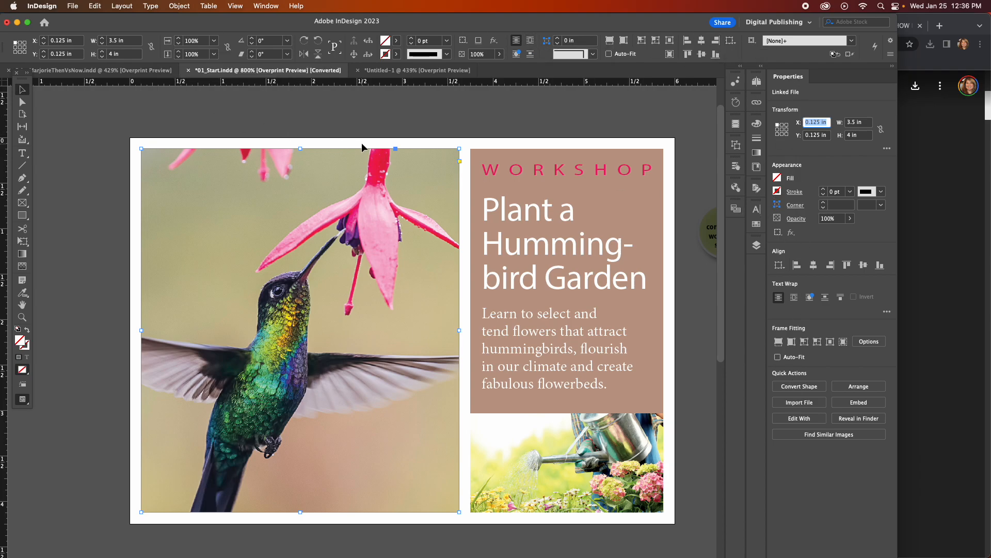
Reposition and widen the InDesign window, and expand the extra Transform options for the hummingbird frame in Properties.
drag(424, 21, 434, 4)
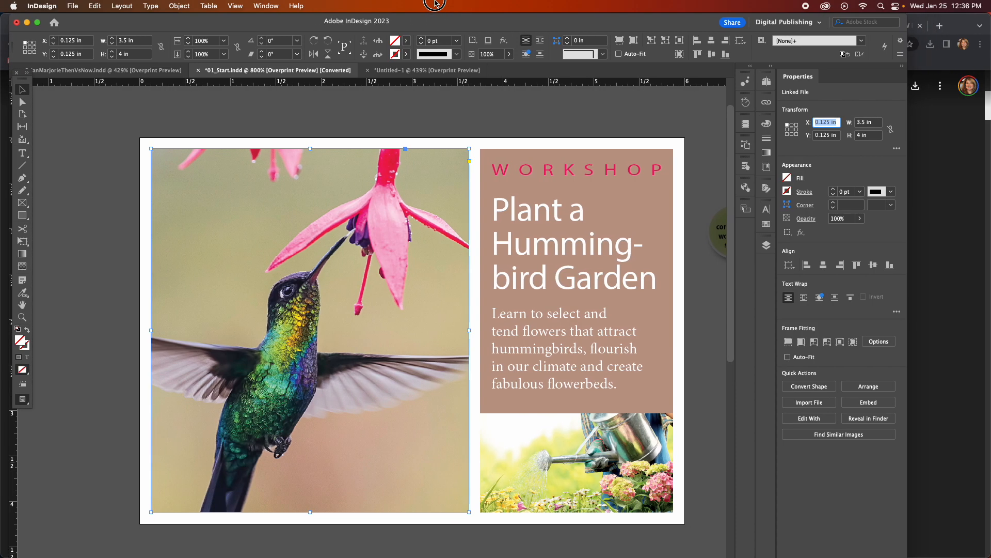
drag(908, 486, 982, 485)
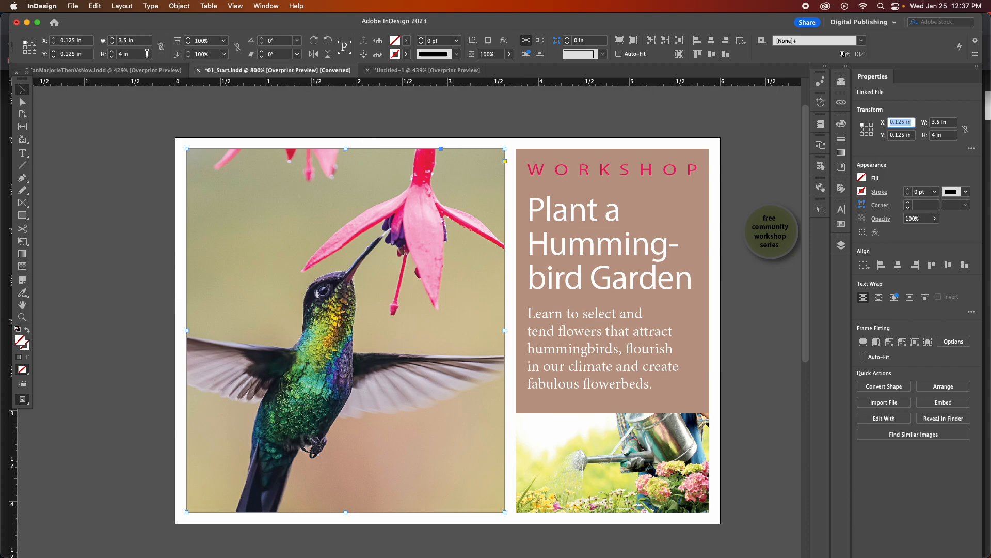
click(972, 149)
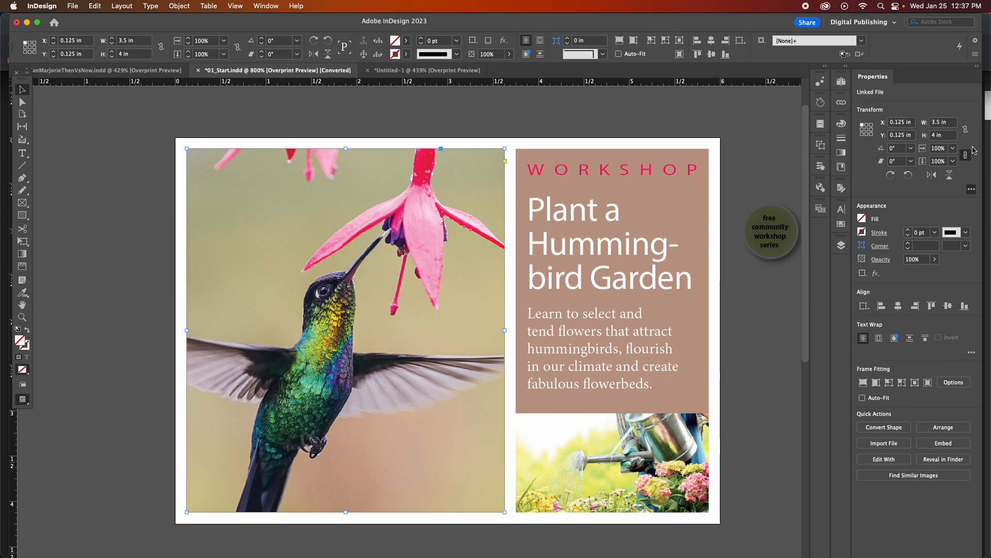
click(972, 190)
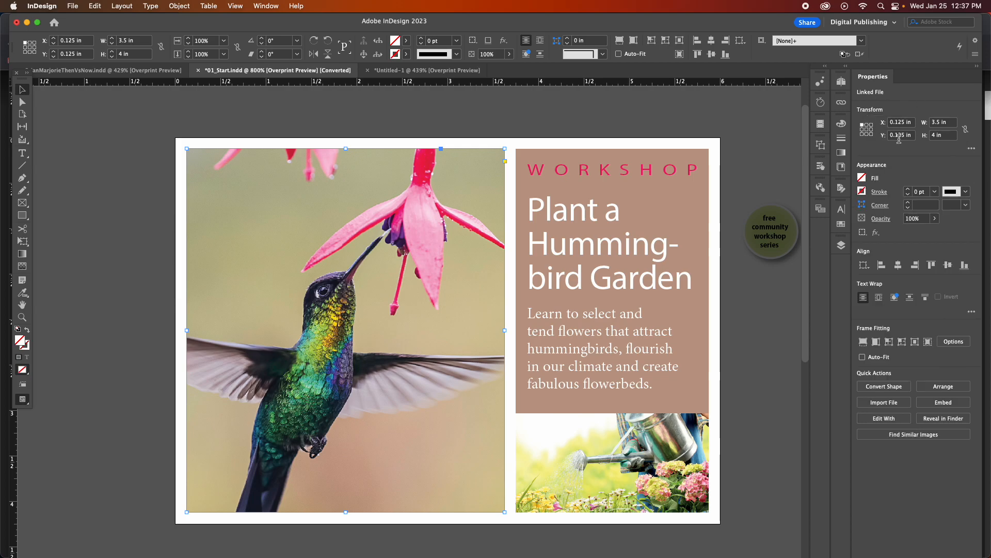
click(972, 150)
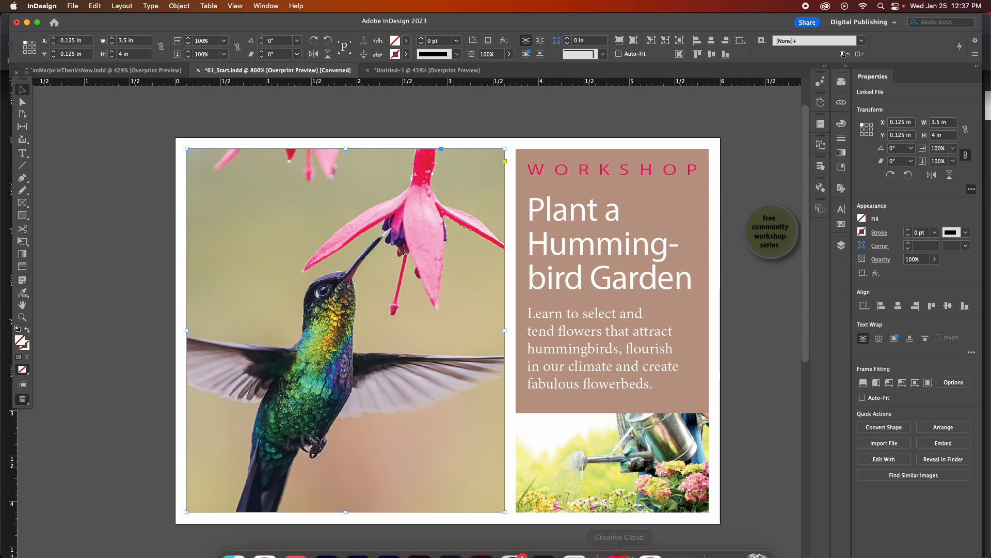
Switch to the book PDF in Chrome and read the "Using the Type tool" exercise.
mouse_move(482, 548)
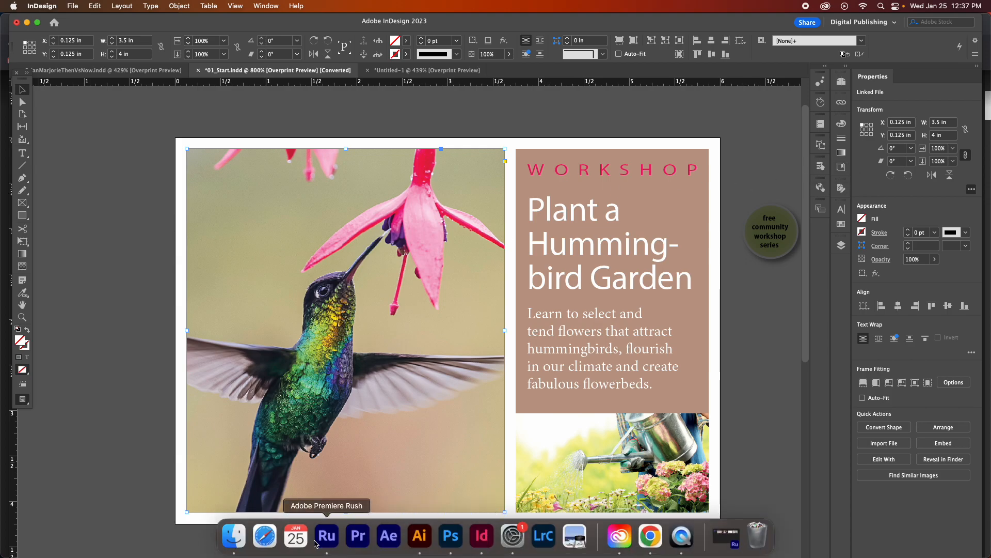
click(651, 536)
scroll(513, 368, down, 10)
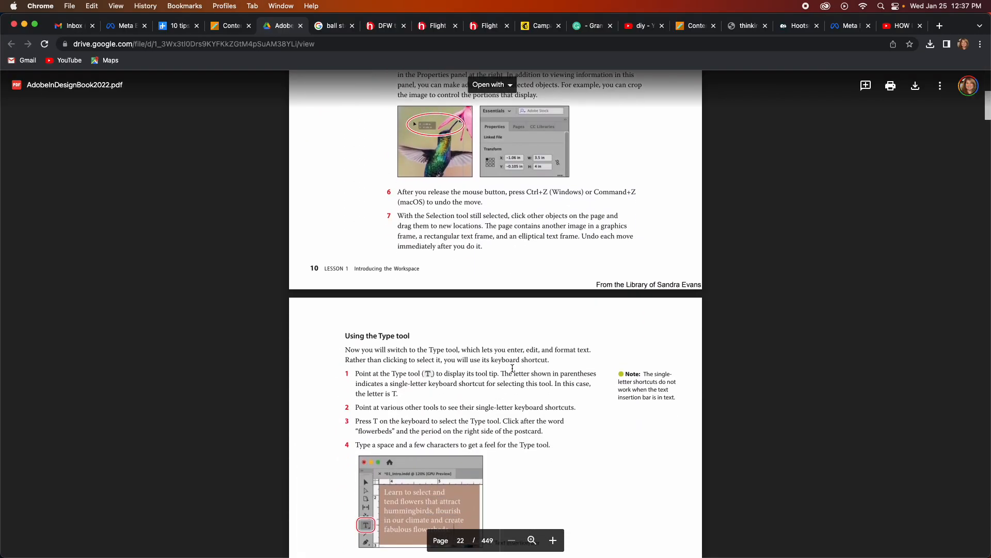
scroll(513, 368, down, 2)
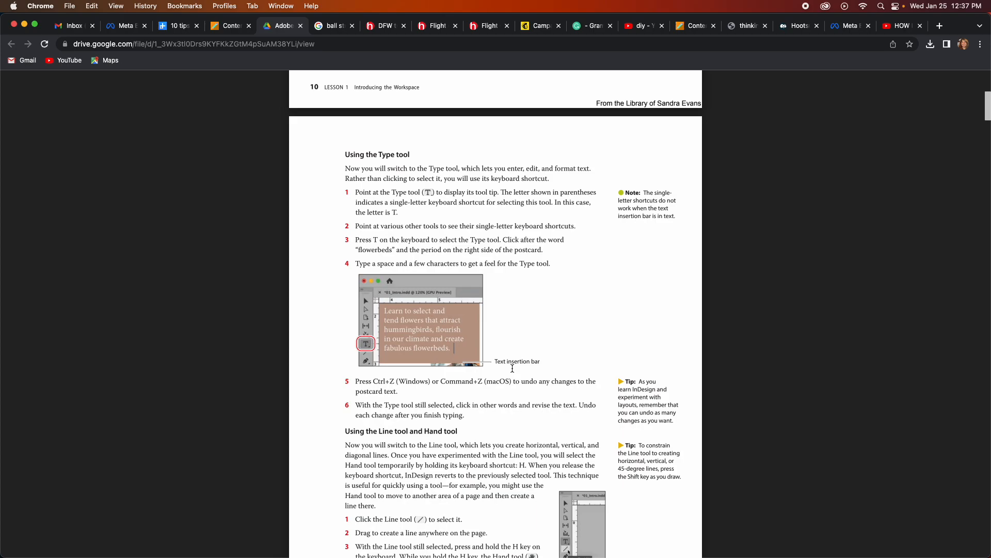
scroll(508, 369, down, 1)
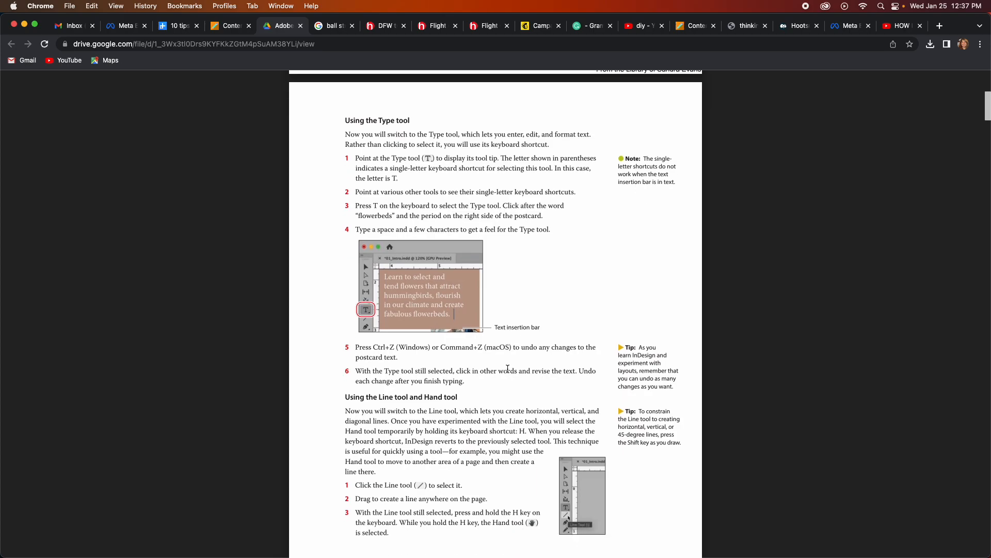
mouse_move(646, 556)
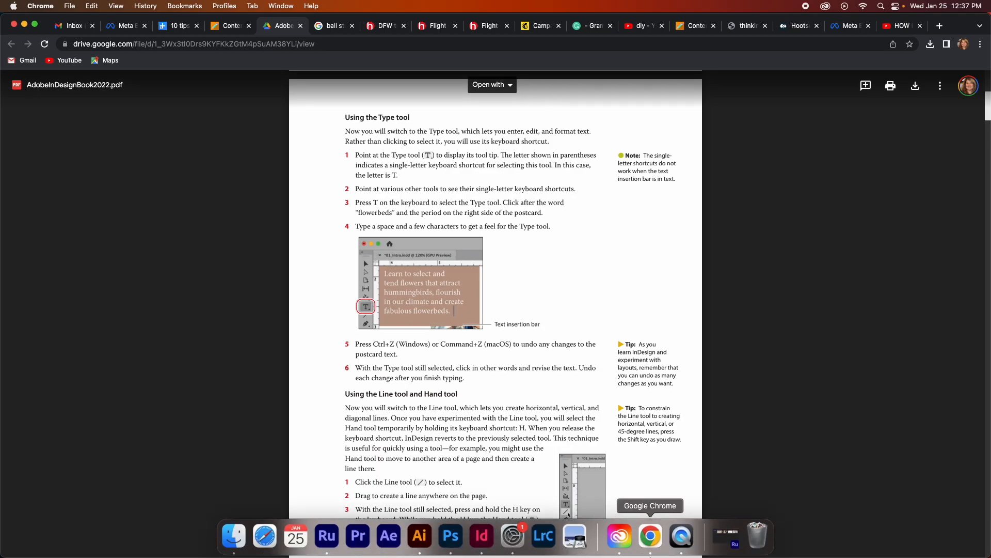
Return to InDesign and demonstrate selecting and deselecting the brown workshop text frame, leaving it selected.
click(481, 537)
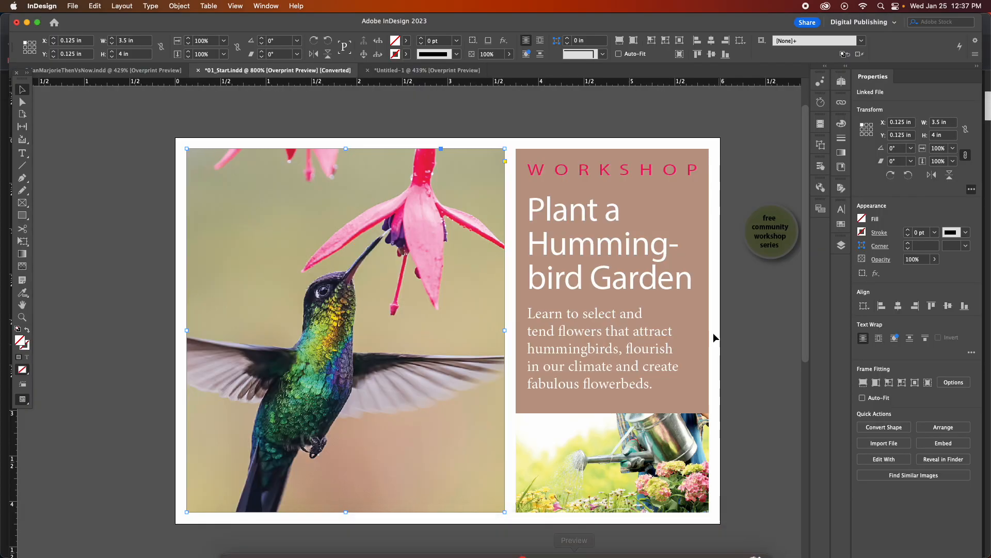
click(565, 234)
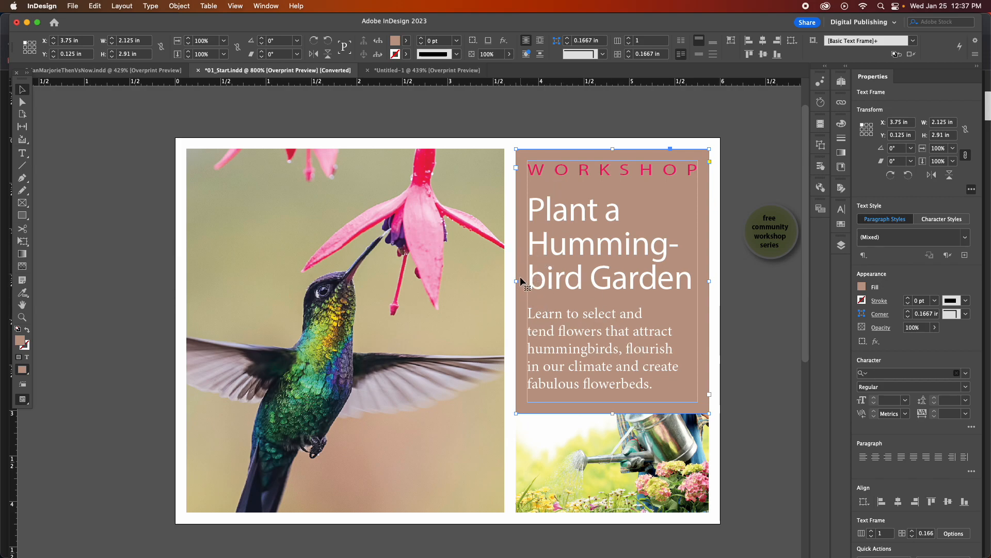
click(746, 326)
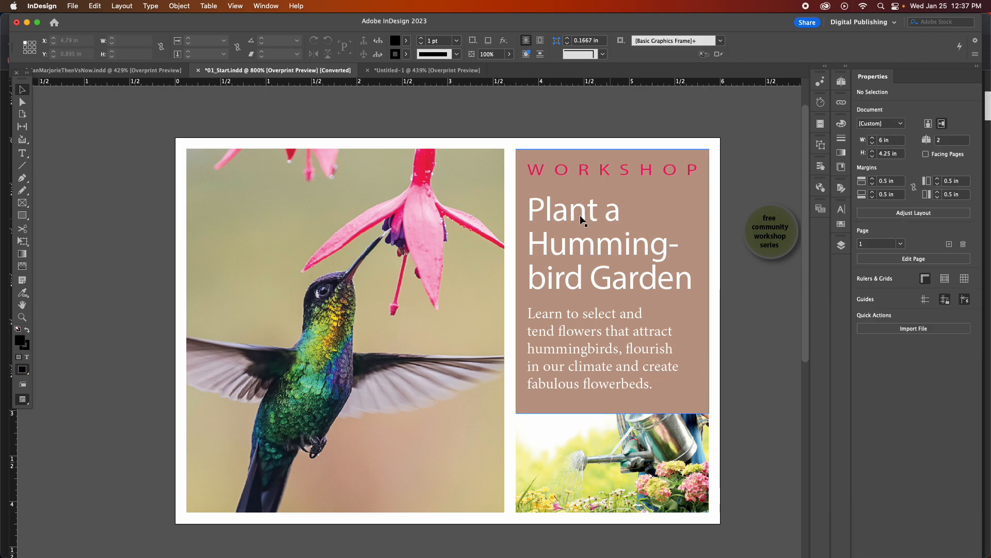
click(551, 222)
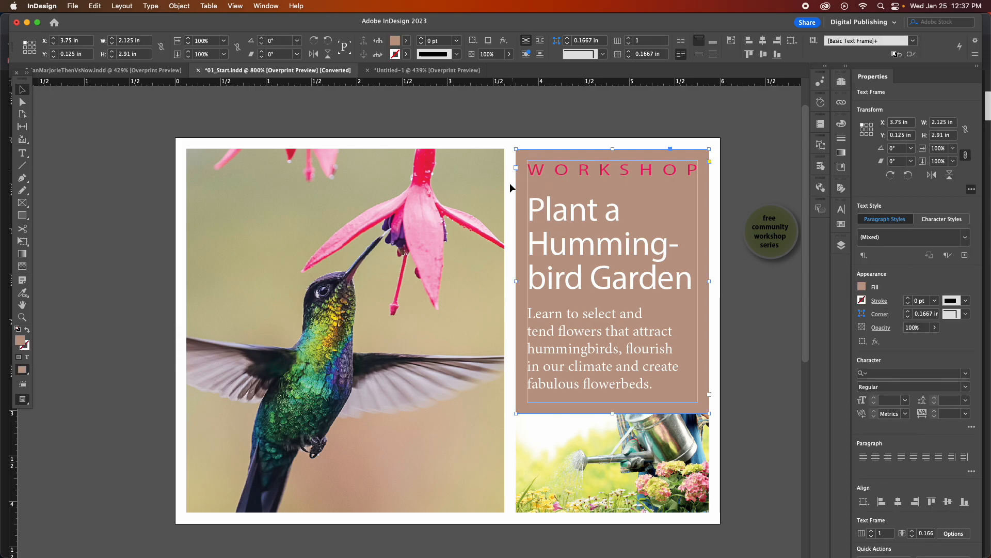
click(721, 284)
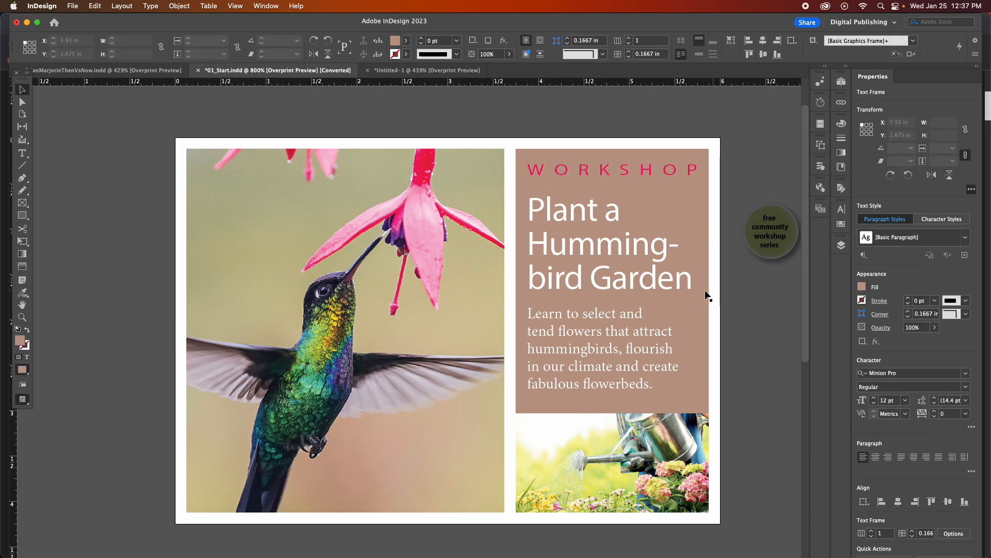
click(664, 287)
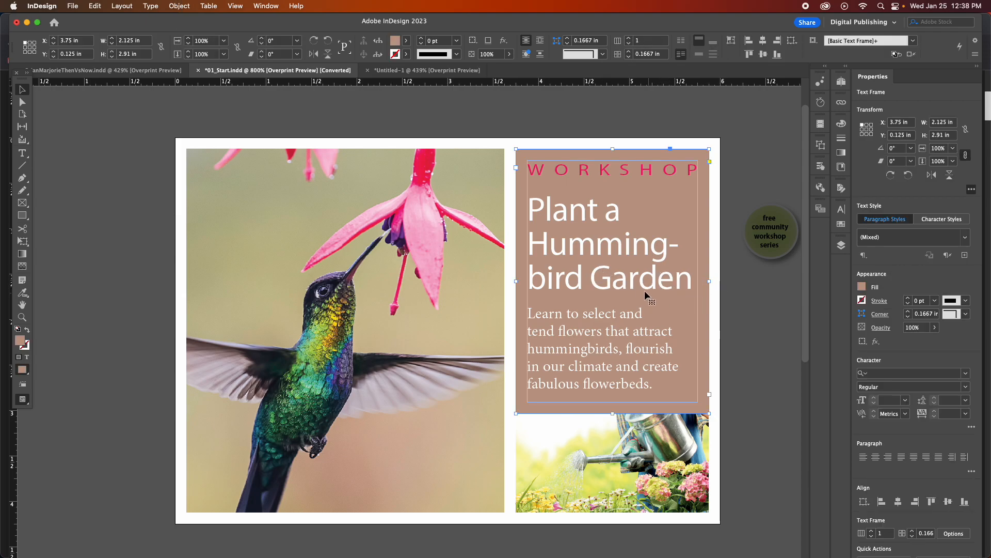
click(180, 5)
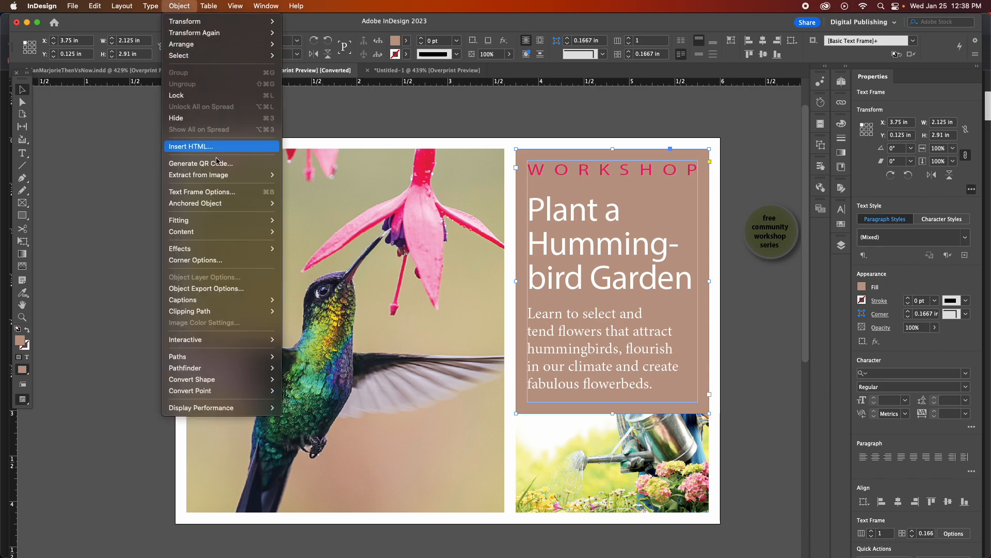
click(206, 193)
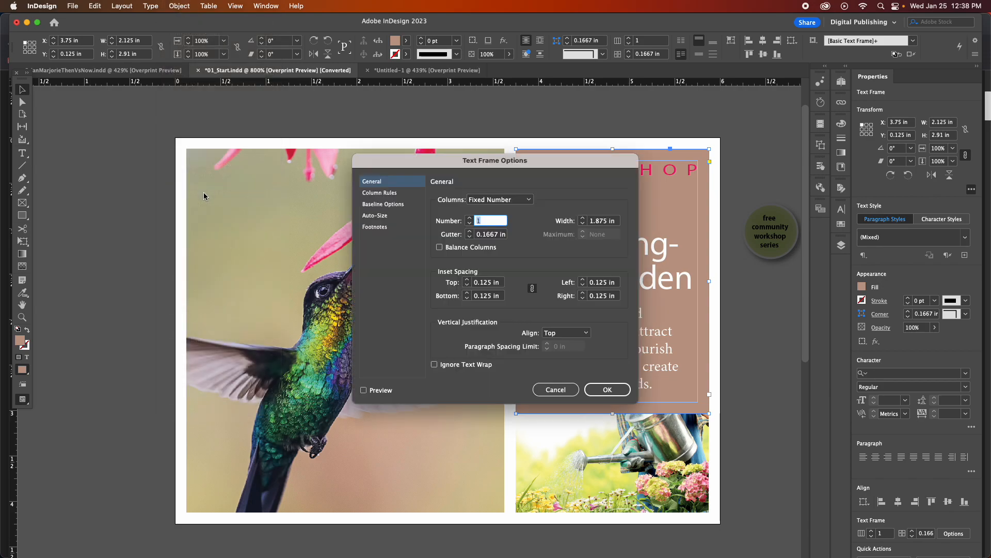
click(564, 390)
In Text Frame Options for the workshop text frame, set the inset spacing to 0 in on all sides and preview it.
click(179, 6)
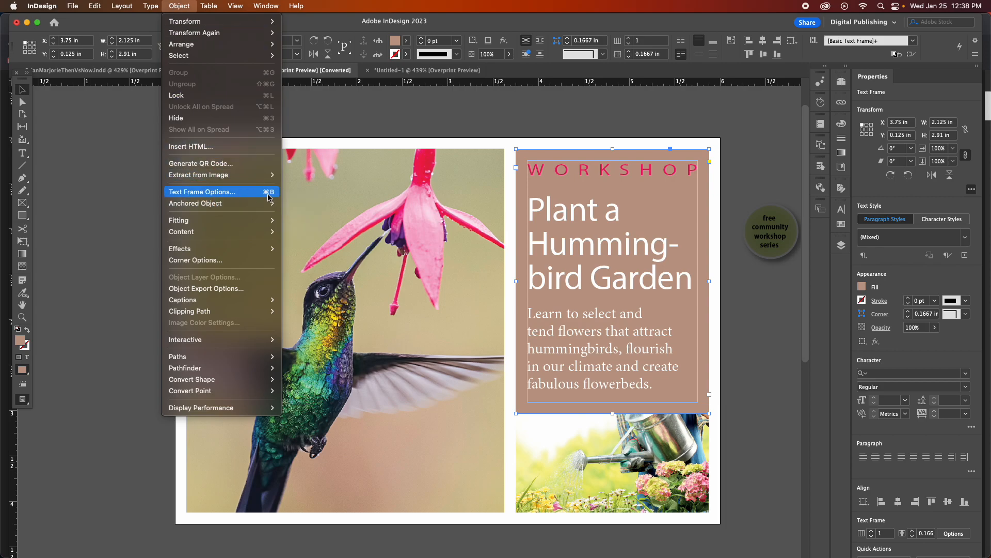
click(240, 192)
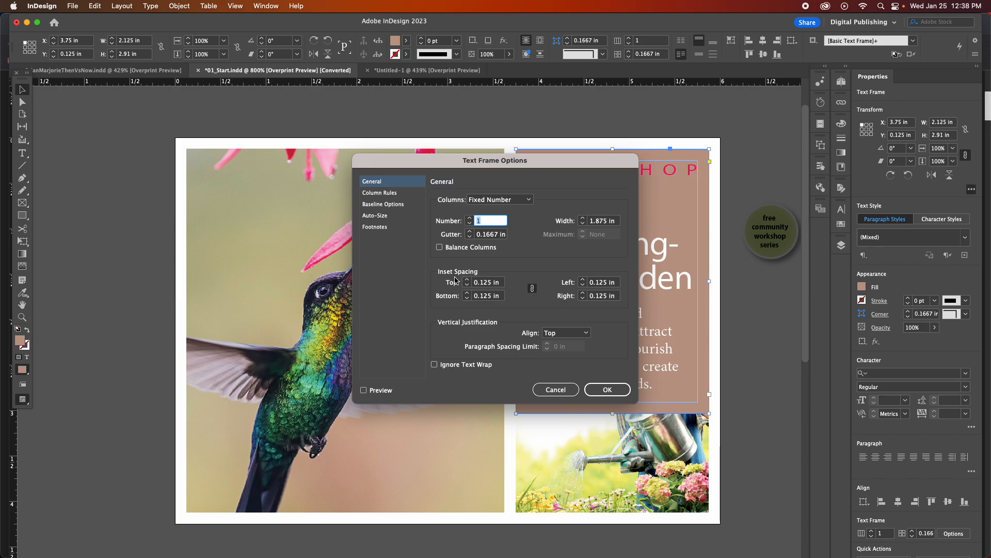
drag(453, 161, 150, 122)
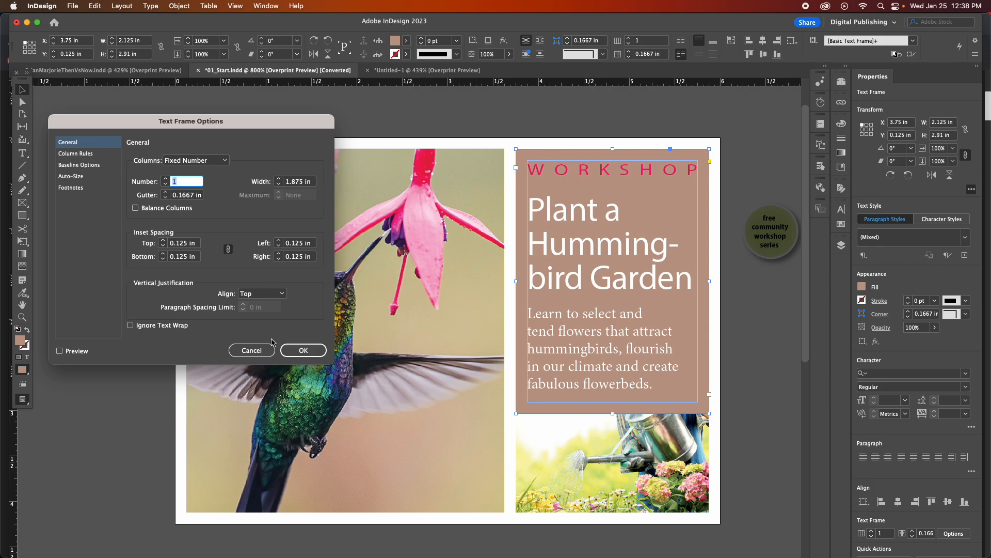
click(181, 241)
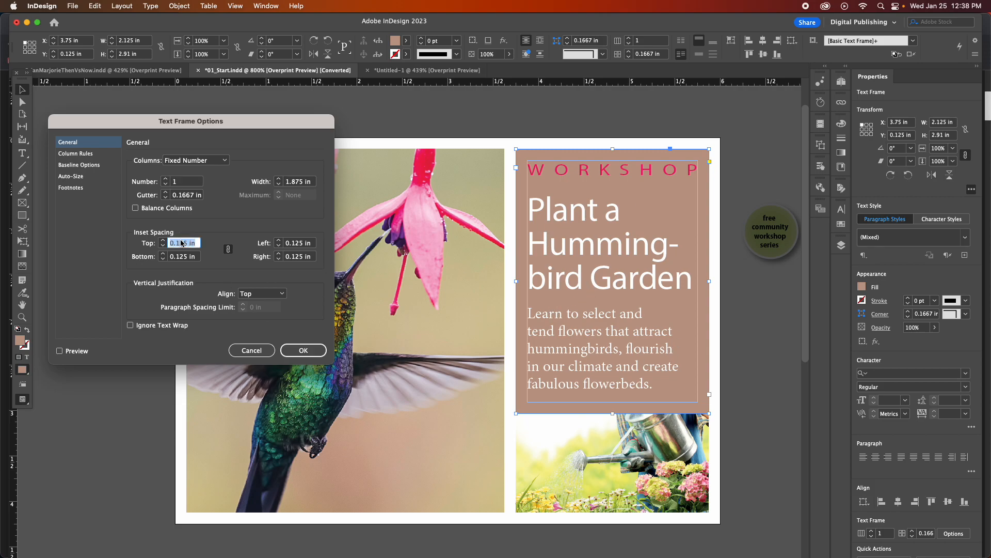
text(0)
click(185, 257)
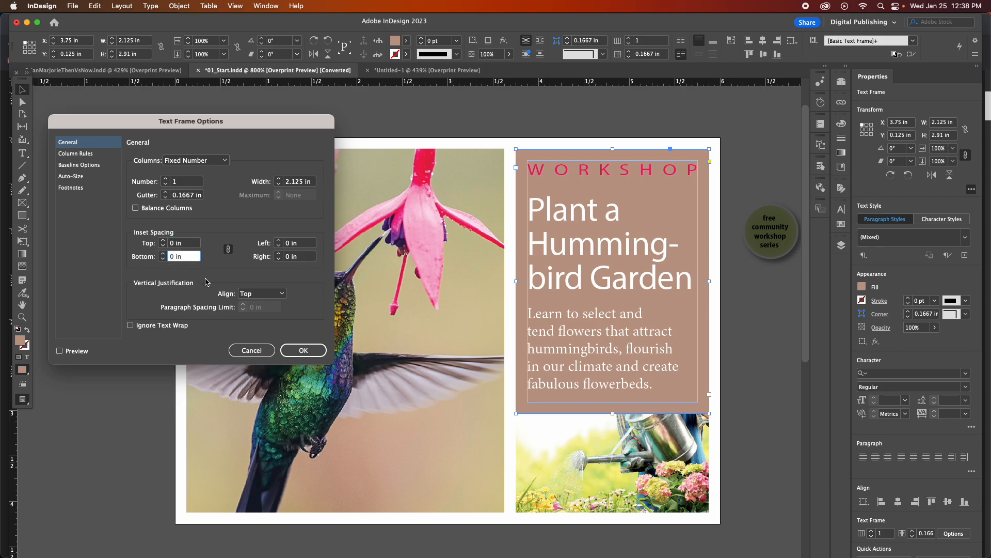
click(59, 351)
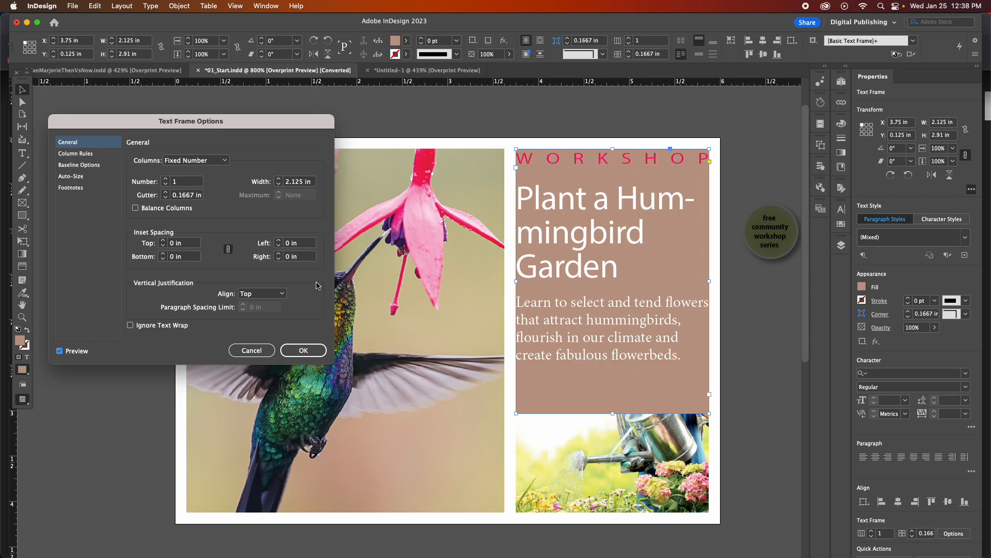
Restore the workshop text frame's inset spacing to 0.125 in on all sides with the preview on.
drag(198, 246, 150, 242)
text(0)
click(60, 352)
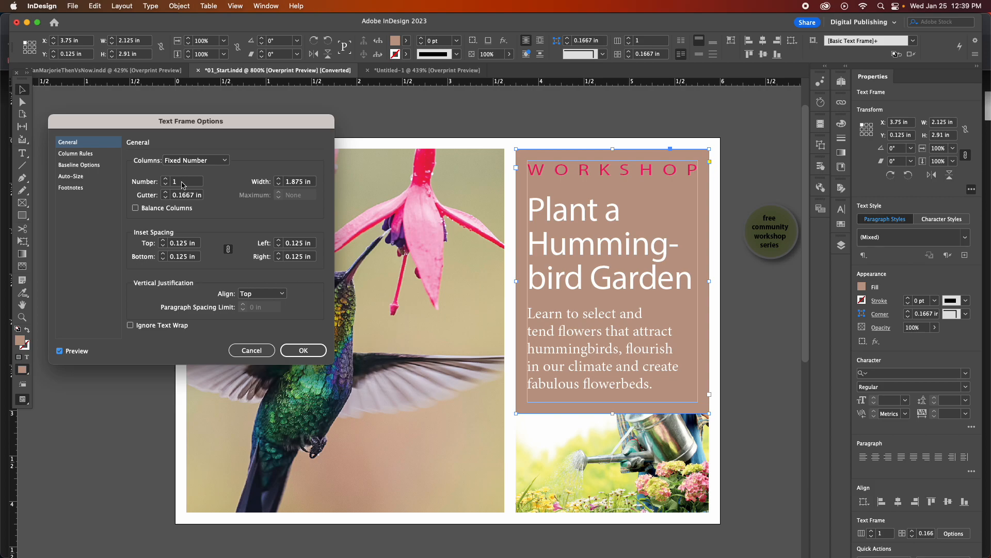
Cancel the workshop frame's text frame options, go to page 2 and add a blank third page after it.
click(251, 350)
click(274, 6)
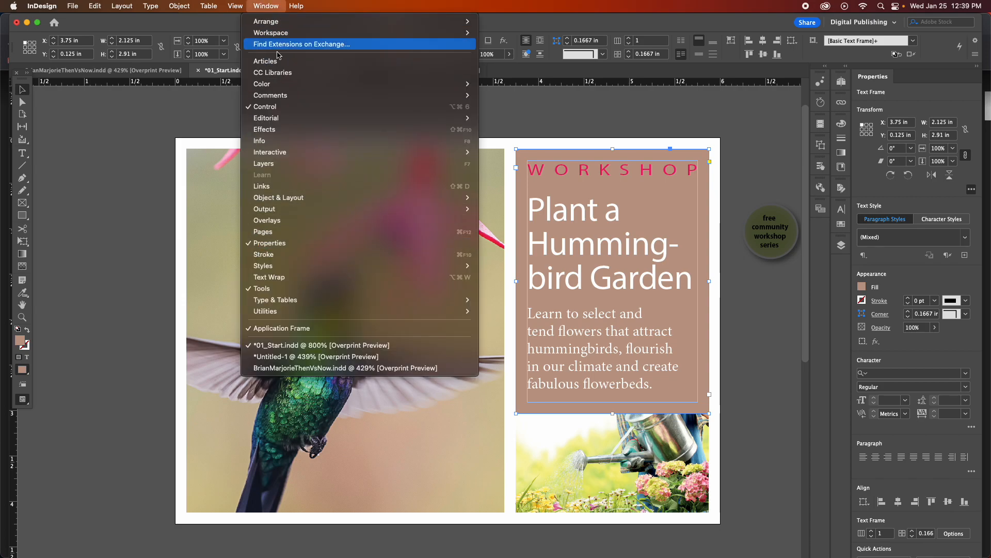
click(263, 231)
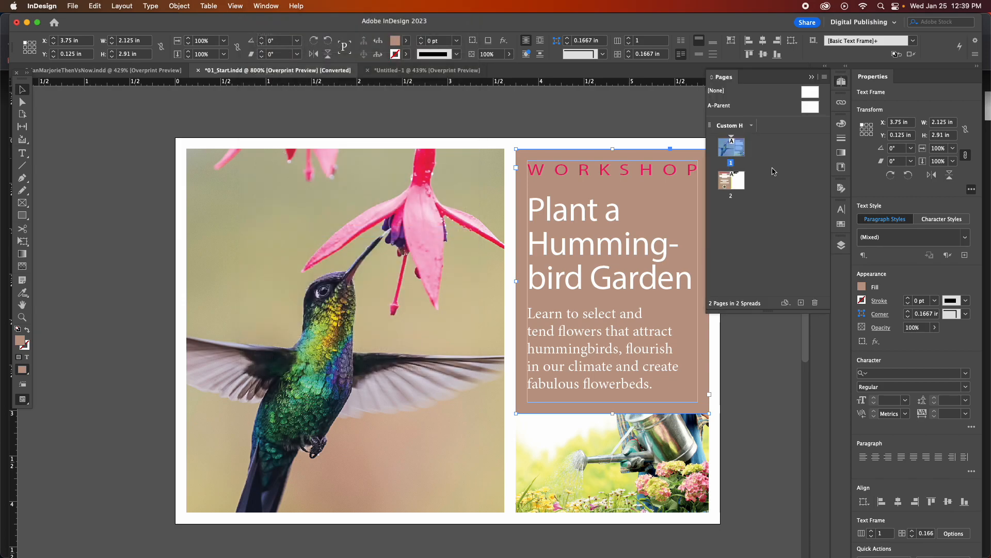
double_click(729, 183)
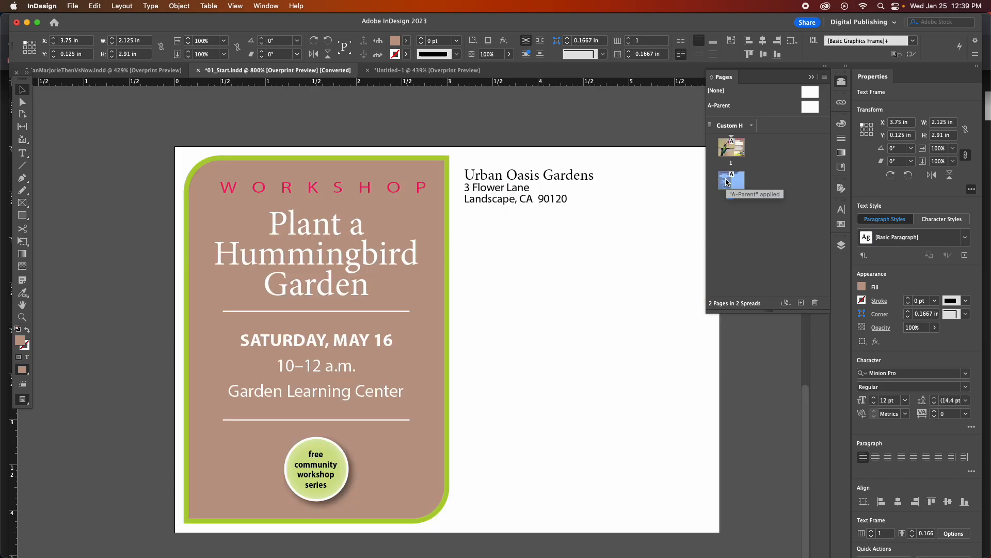
click(801, 303)
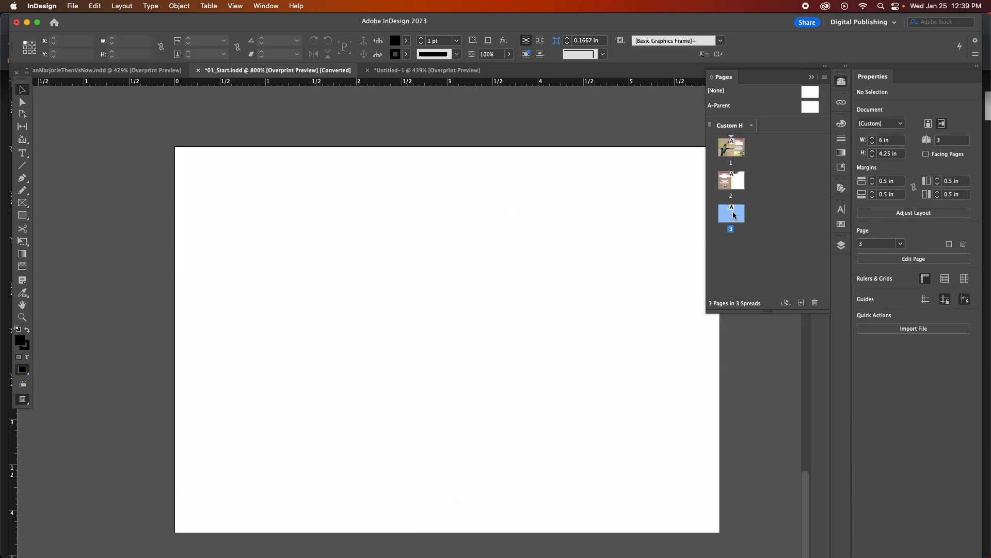
Create a text frame about 4.74 in wide and 2.51 in high on page 3 and enter about two lines of random filler text.
click(22, 153)
drag(223, 222, 646, 447)
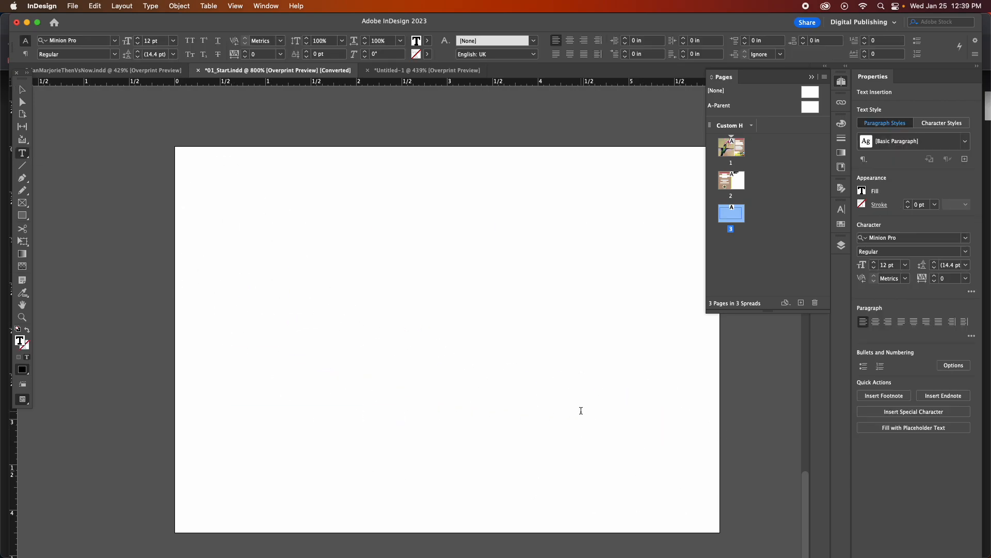
text(dlfjasljflsdjflsdjfl;sdjf;lsdjfl;sad)
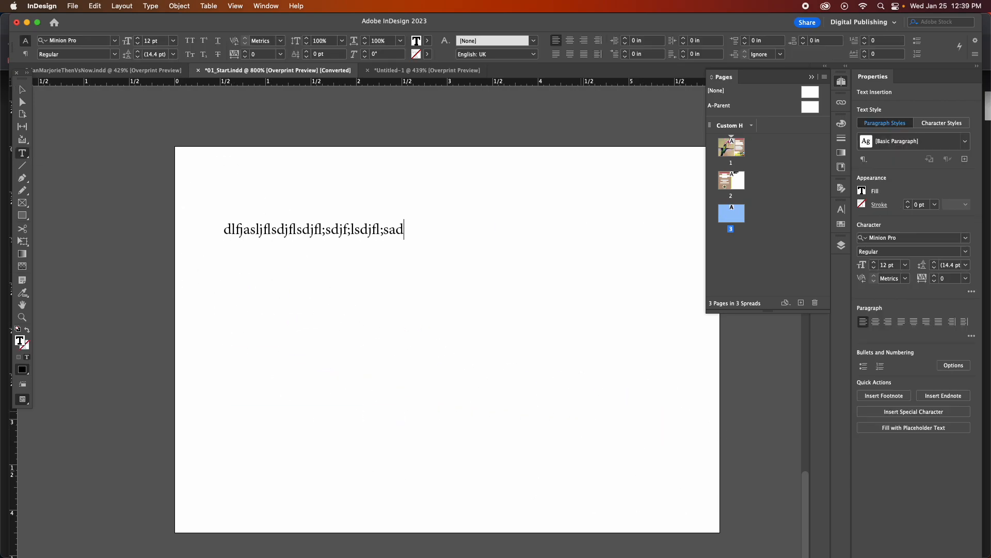
text(kjf;lajdf;lasdkjf;lsadkjf  ;aslkdjf a;lsdkjf )
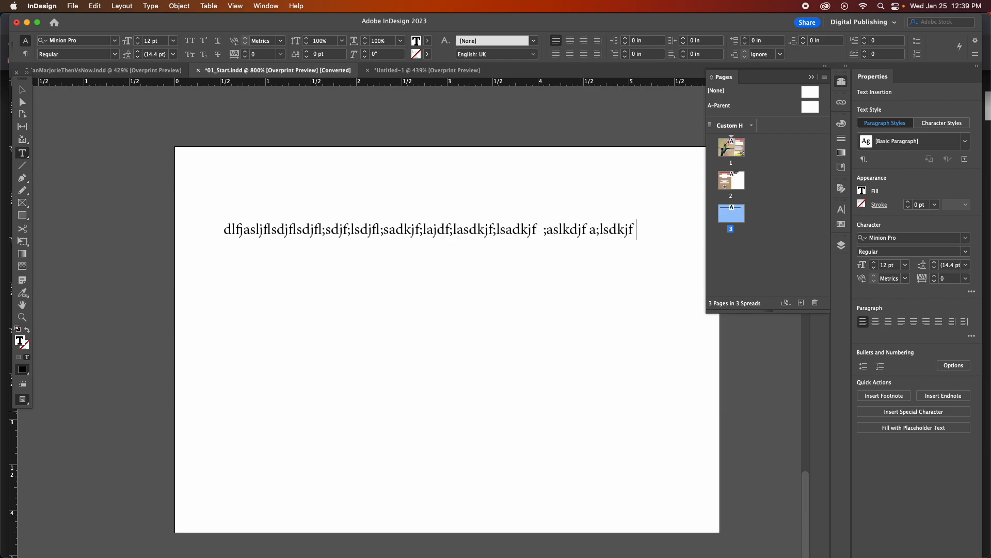
text(; alskdjfl askjdf alasdkjf;lasdj;lasdjf;ladk )
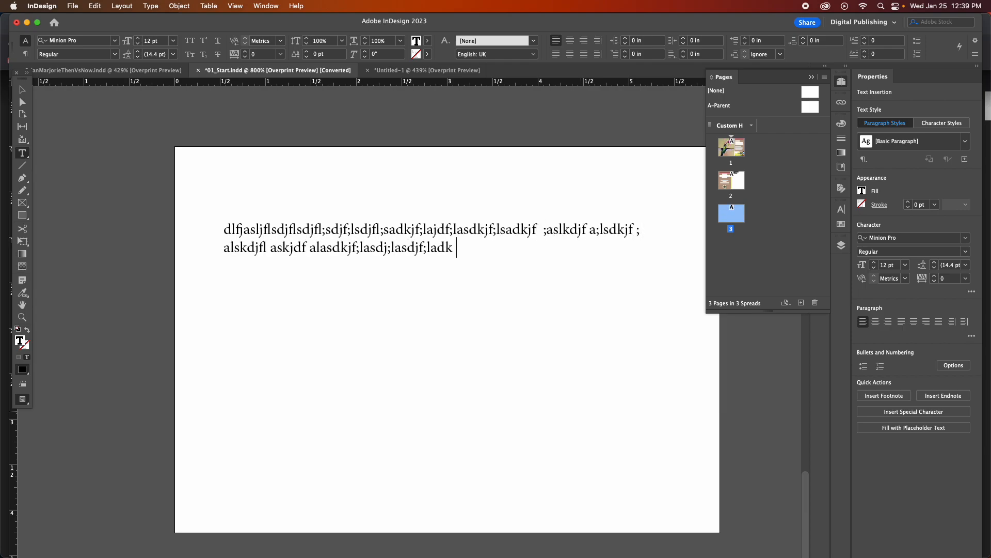
text(l;asdj;lasdjl;asdjf l;dkjfsadjfoawd)
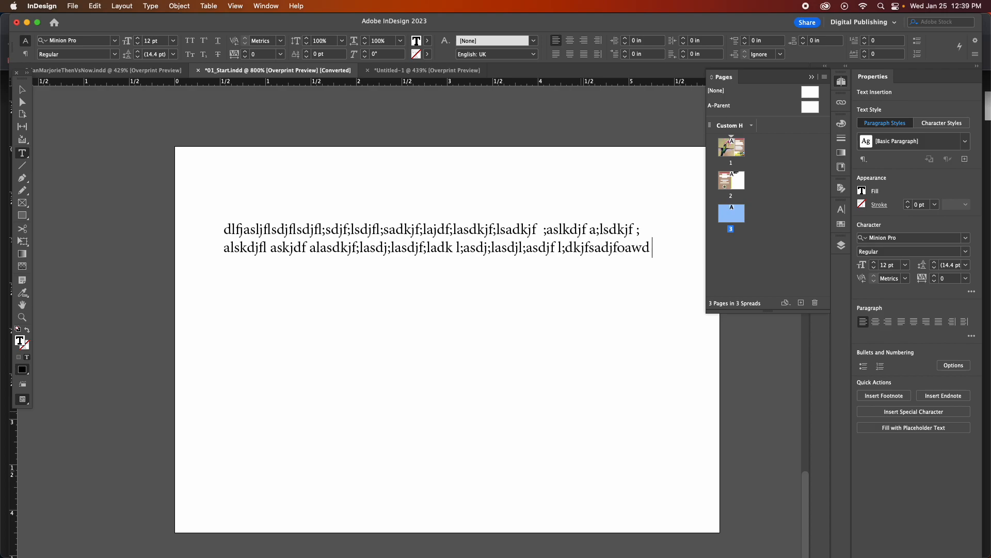
Insert spaces at several points to break the long filler strings into shorter words, leaving the text frame selected as an object.
click(296, 229)
click(384, 229)
click(430, 229)
click(409, 248)
click(316, 254)
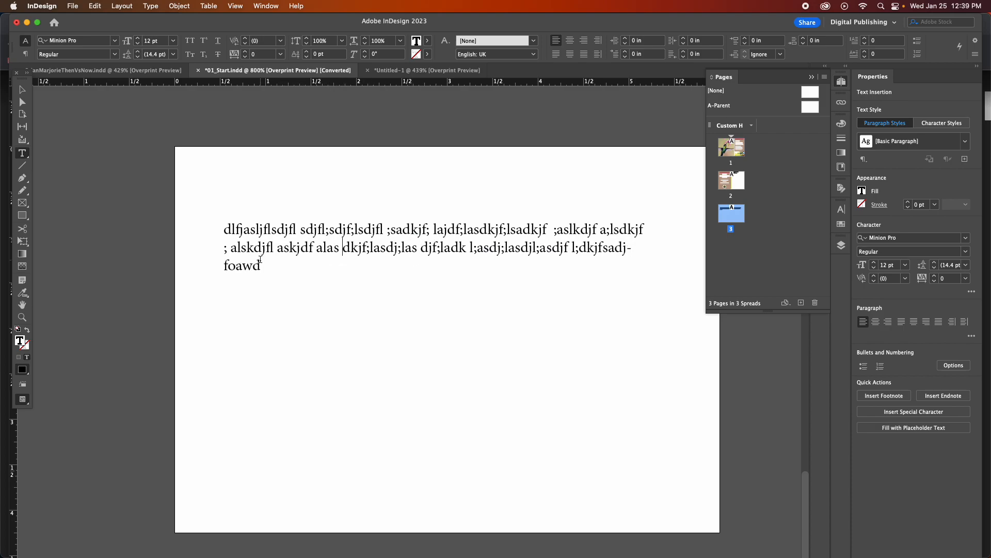
click(22, 89)
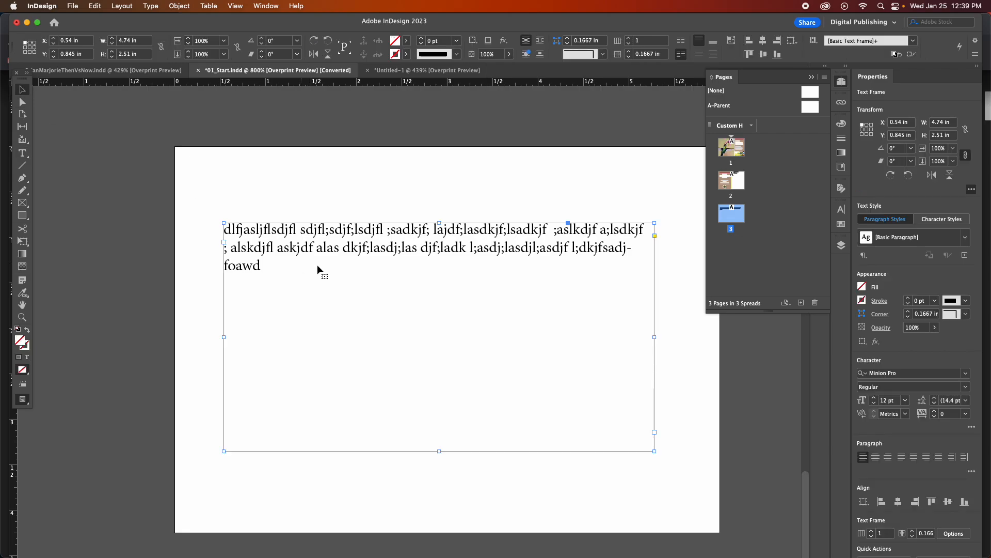
click(179, 6)
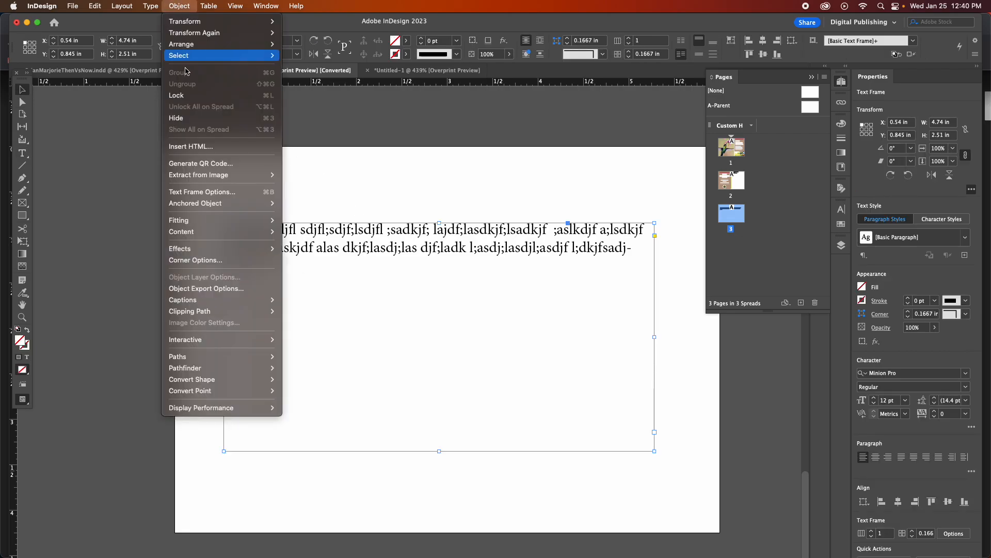
click(217, 192)
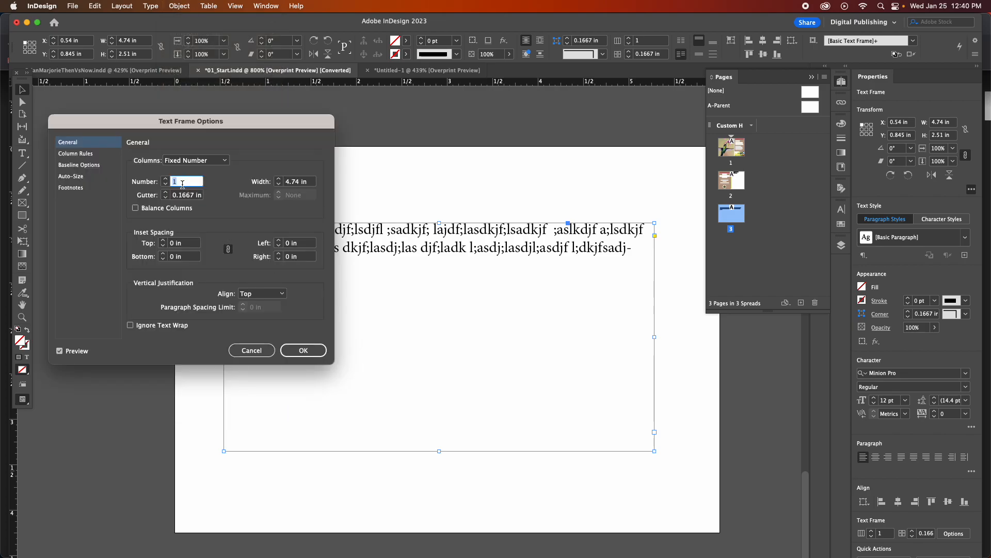
click(249, 352)
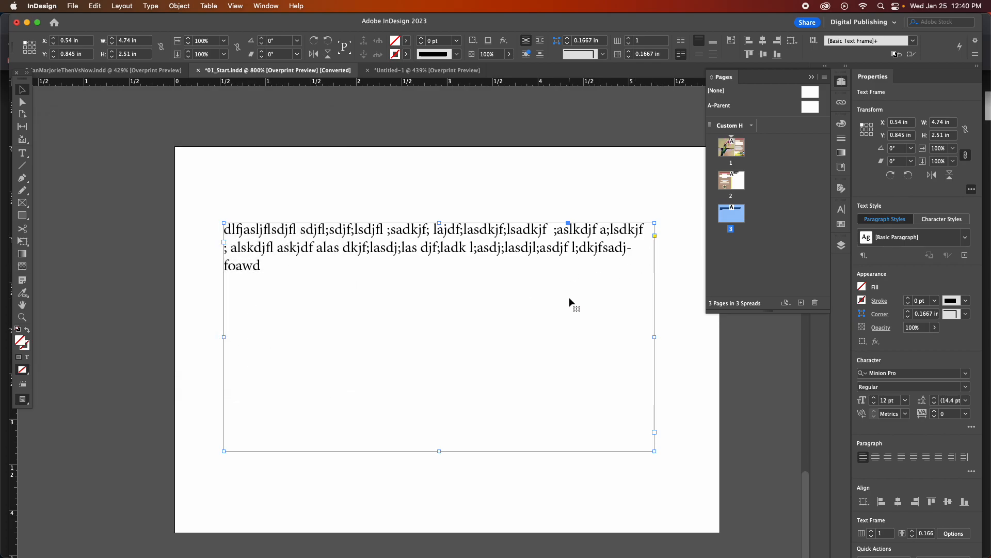
Narrow the text frame to about 1.49 in wide and place two copies beside it to form three side-by-side columns.
scroll(569, 296, right, 2)
drag(622, 337, 328, 336)
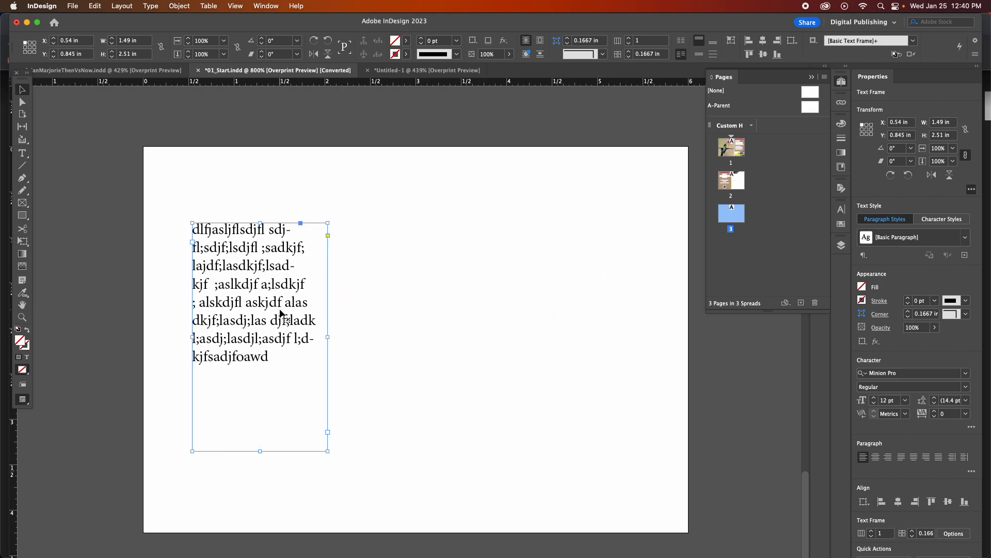
drag(233, 300, 572, 337)
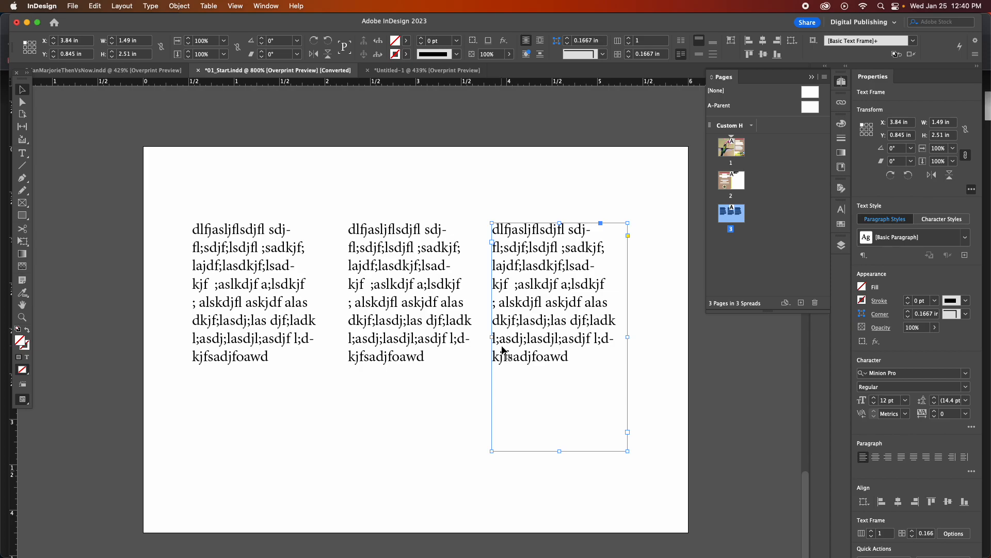
Select each of the three text frames in turn and delete the two copies, keeping the original.
click(237, 274)
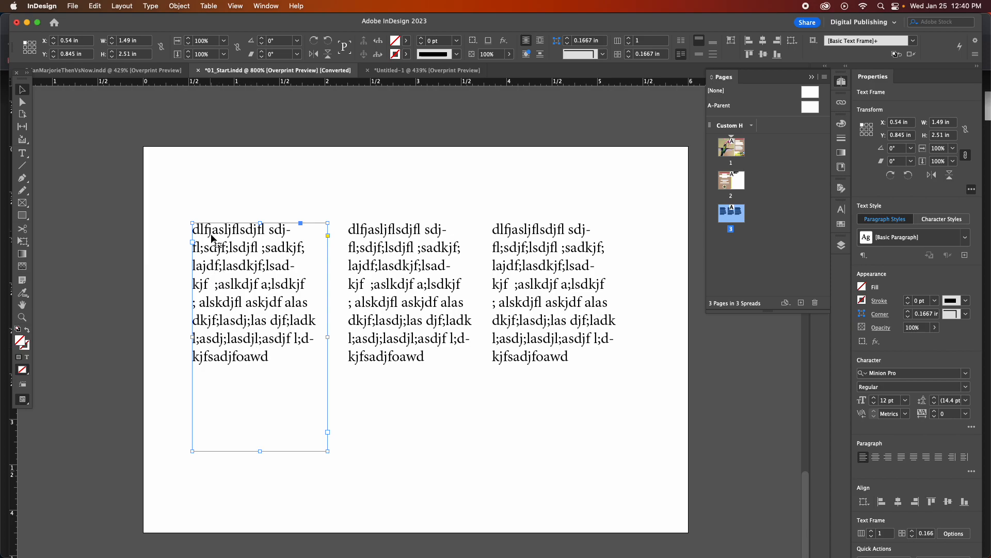
click(385, 250)
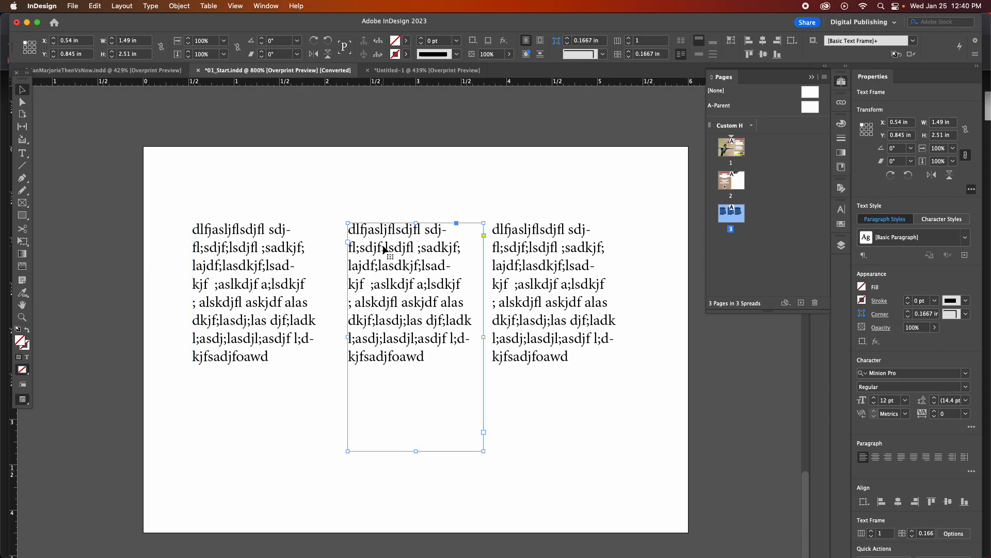
click(567, 284)
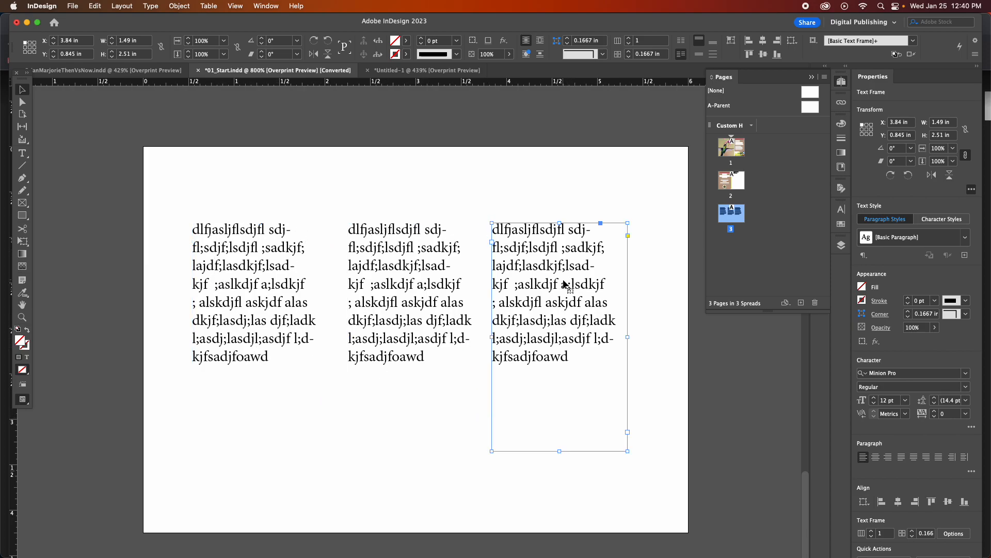
key(Delete)
click(439, 289)
key(Delete)
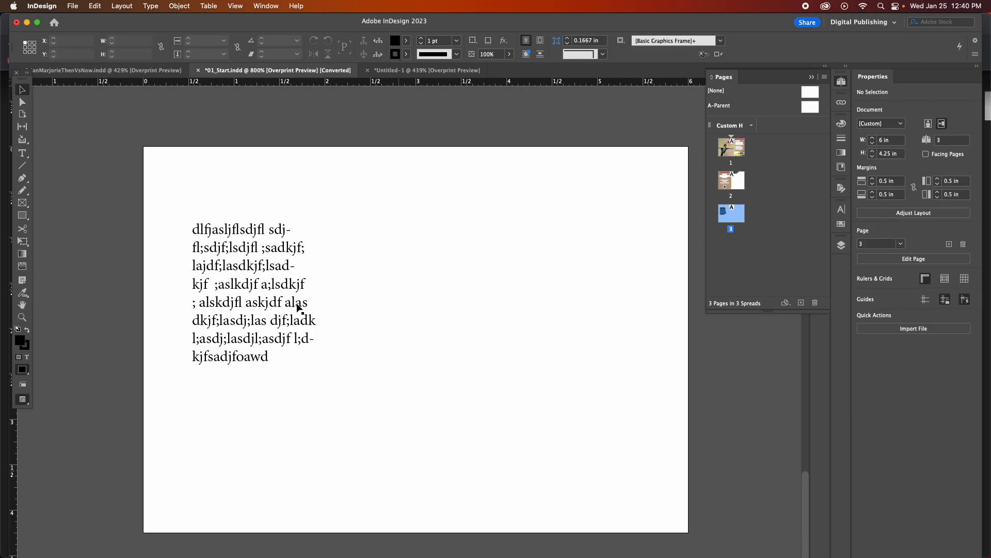
Widen the remaining text frame to about 4.97 in and set its number of columns to 3 in Text Frame Options.
click(239, 301)
drag(327, 336, 644, 354)
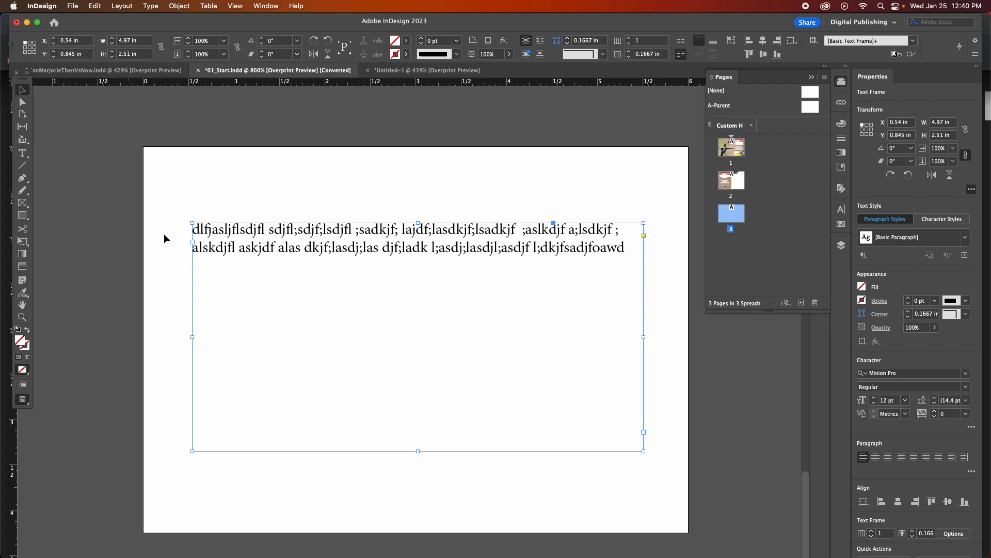
click(179, 6)
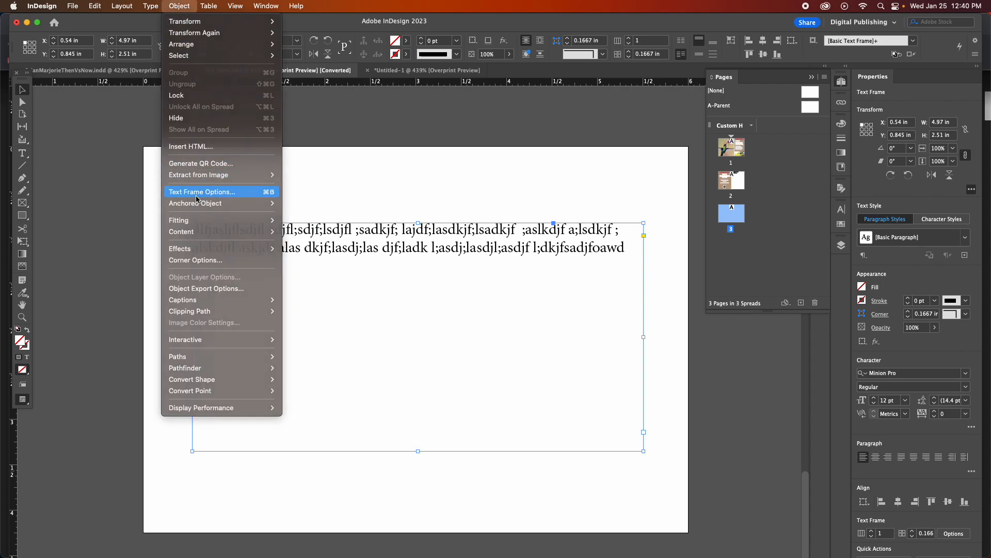
click(200, 193)
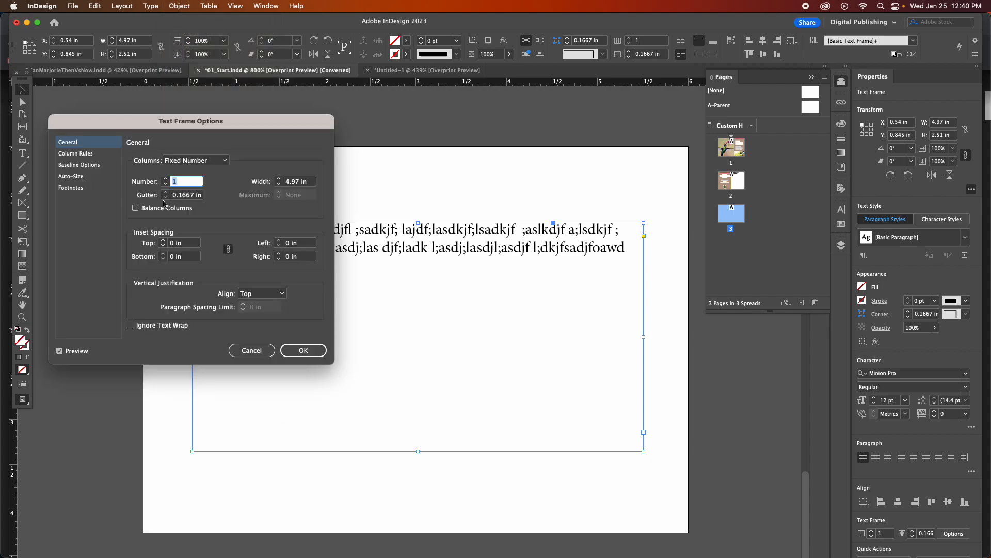
text(3)
click(291, 350)
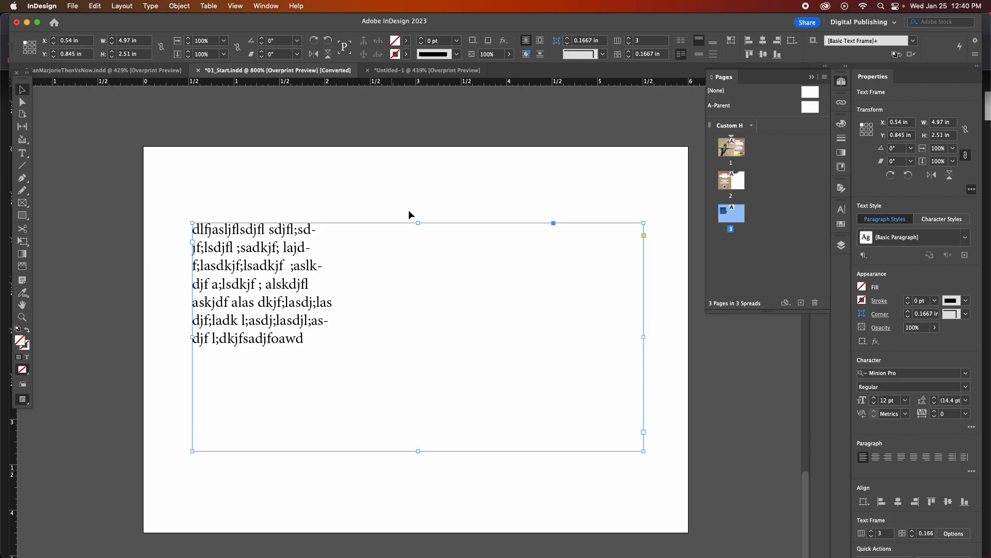
Turn off Overprint Preview to view the column guides inside the text frame.
click(379, 161)
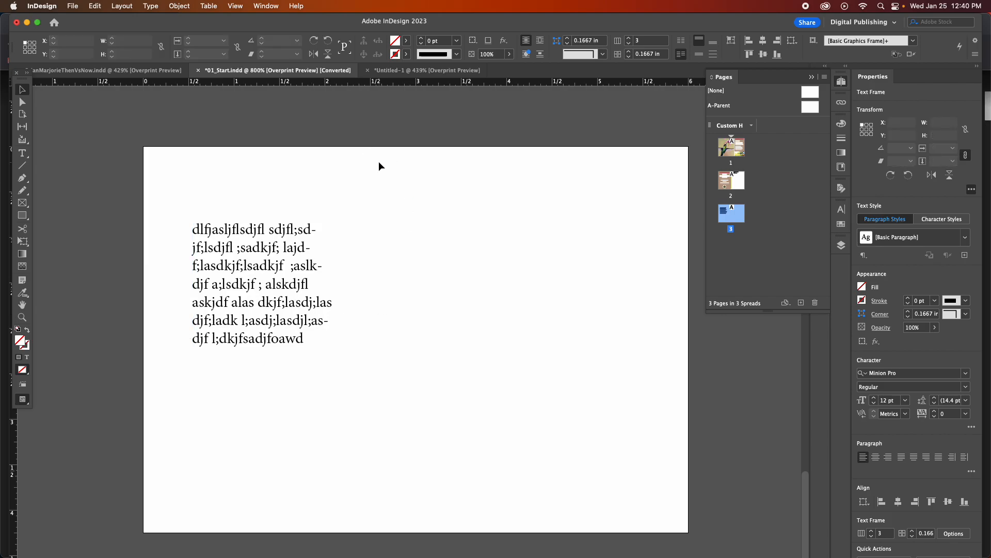
click(235, 6)
click(245, 21)
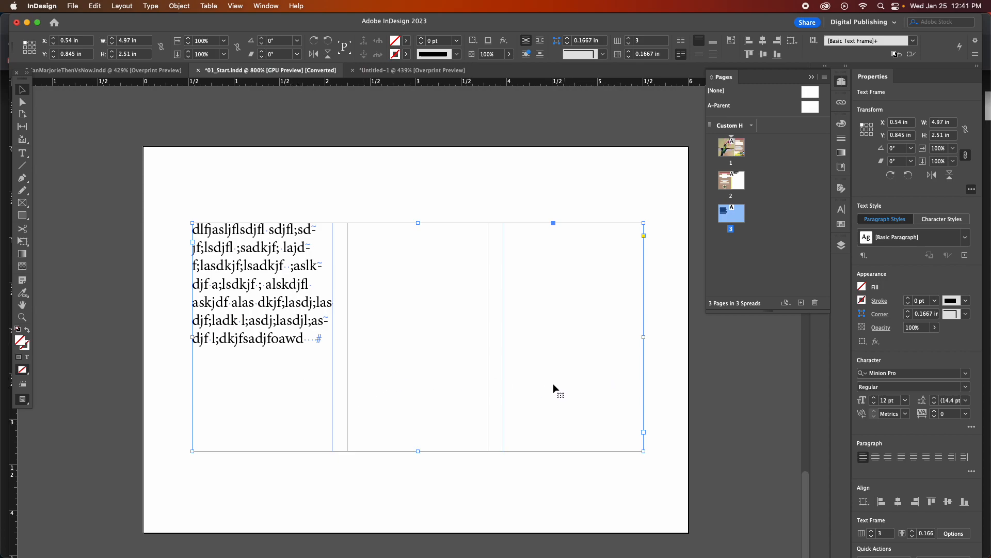
Copy the filler text and paste it three times at its end so the text flows through all three columns.
click(22, 153)
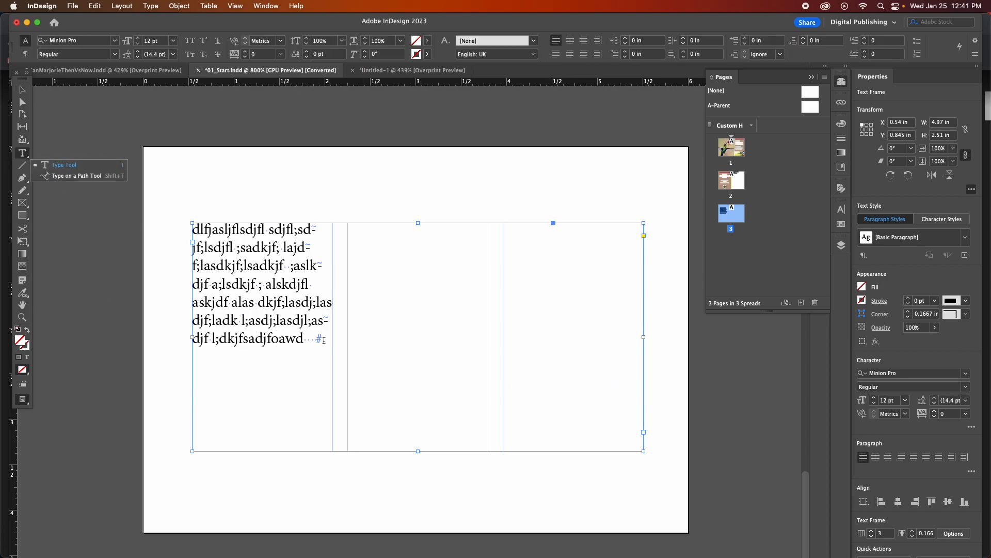
drag(304, 338, 191, 226)
key(super+c)
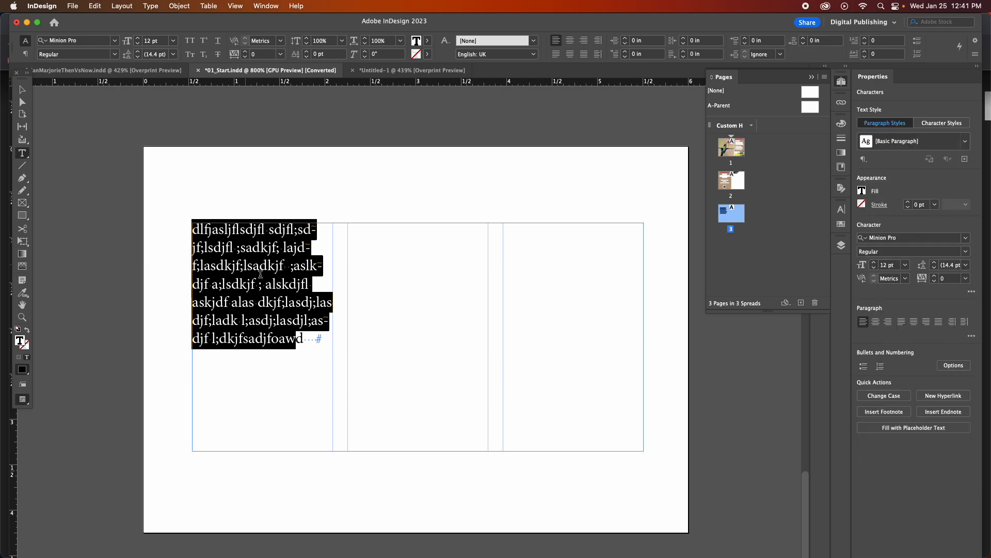
click(304, 339)
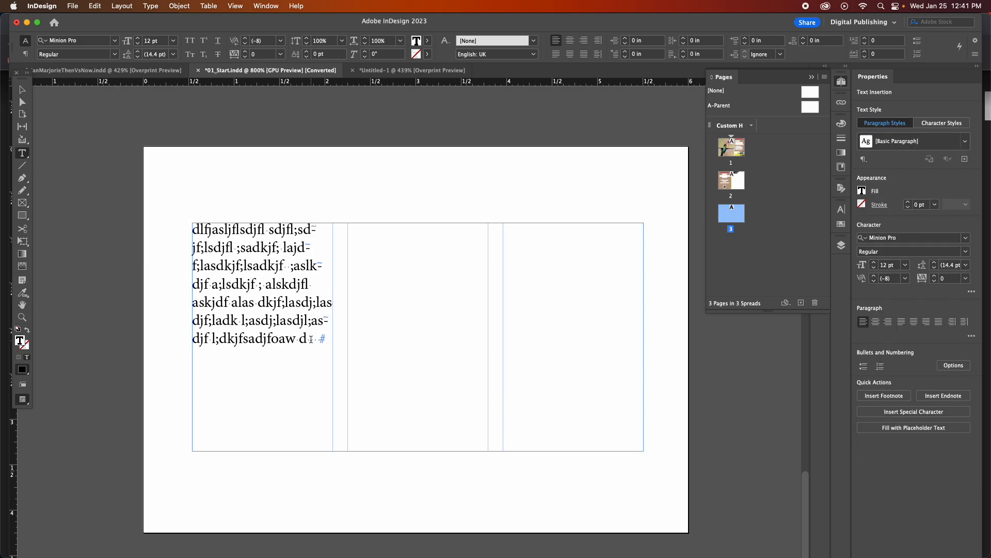
key(BackSpace)
key(super+v)
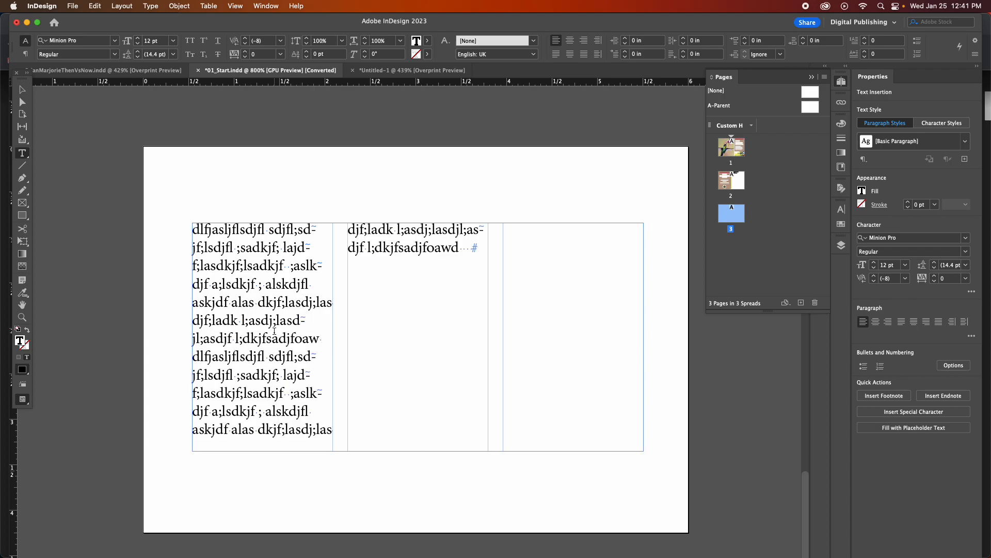
key(super+v)
key(super+v)
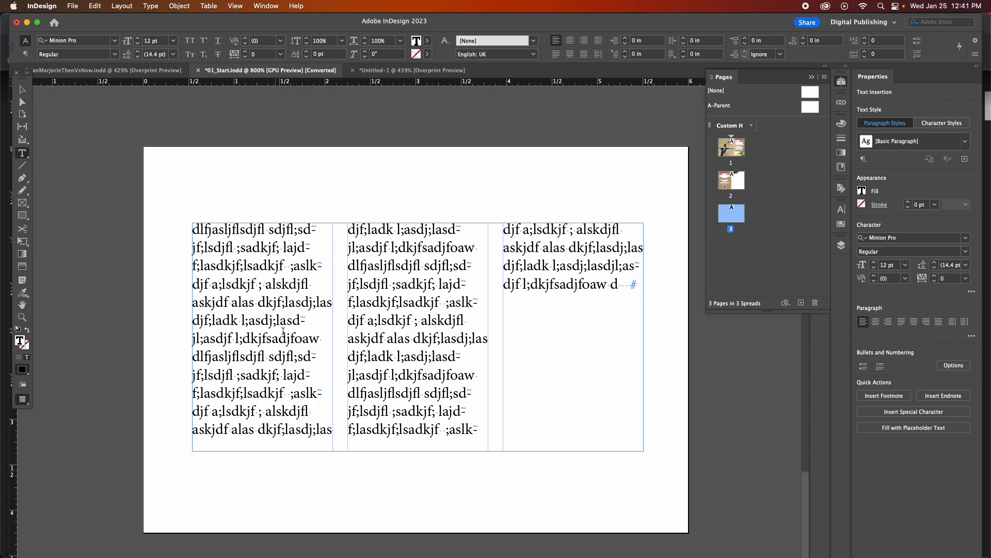
Turn Overprint Preview back on and deselect the three-column frame to view the text without guides.
click(22, 89)
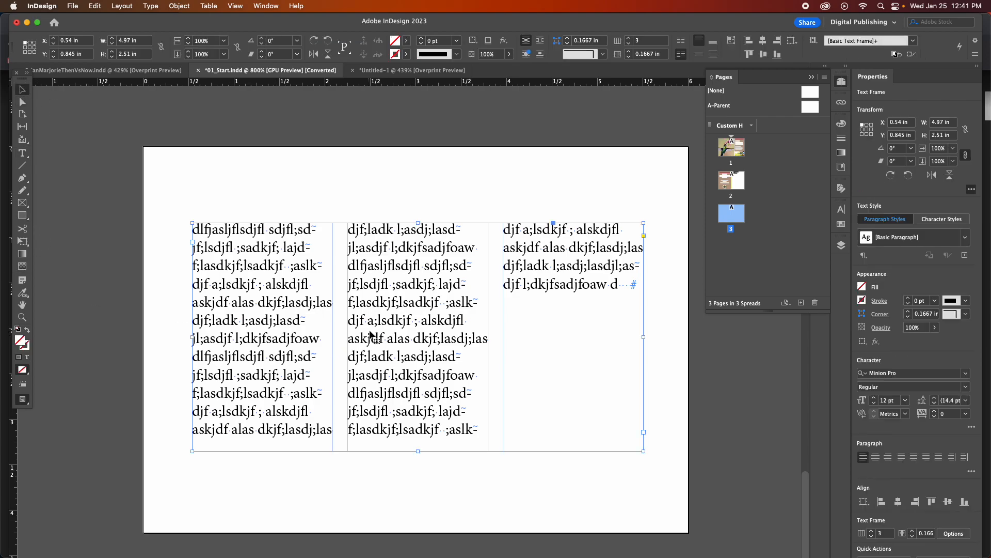
click(235, 5)
click(242, 20)
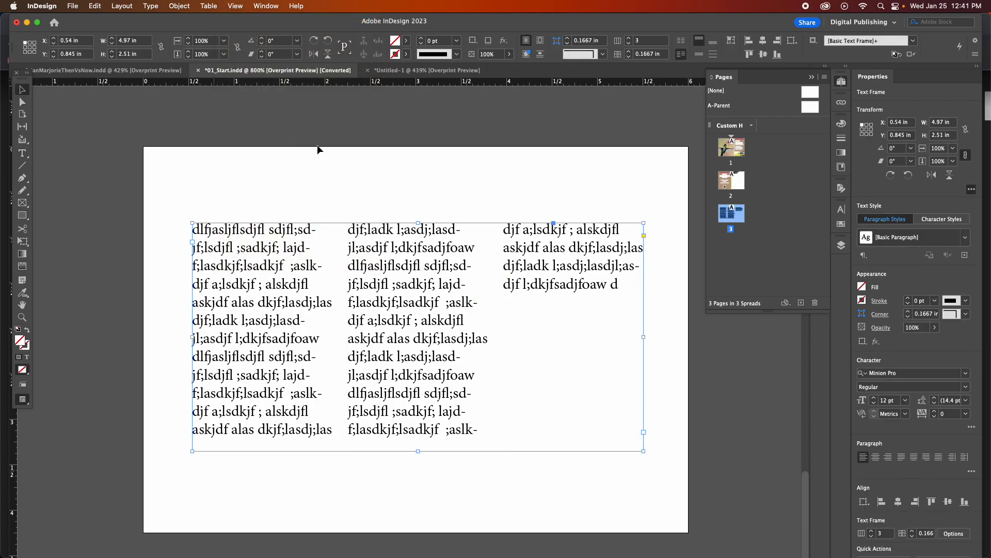
click(401, 206)
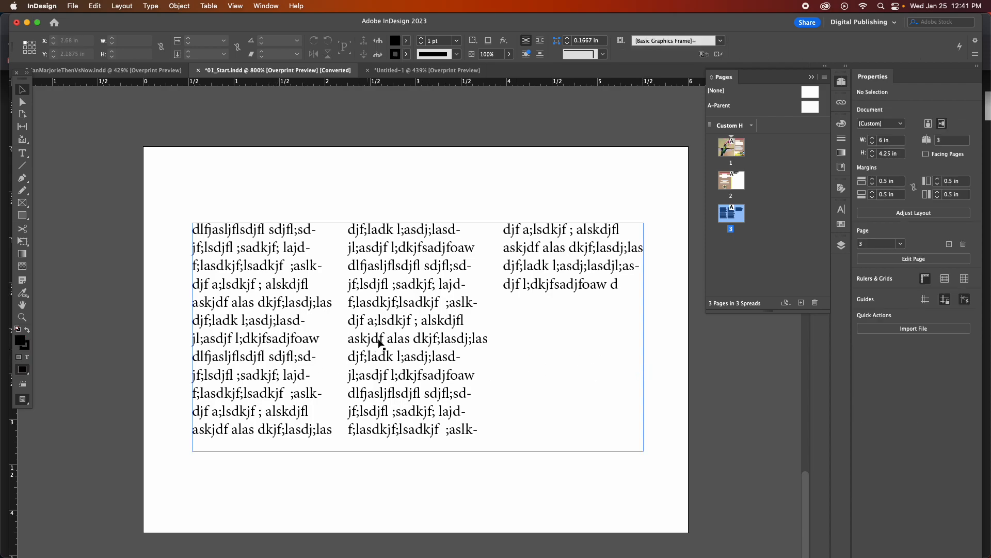
Insert paragraph breaks before the "djf;ladk" lines in the first and second columns to split the filler text into paragraphs.
click(24, 154)
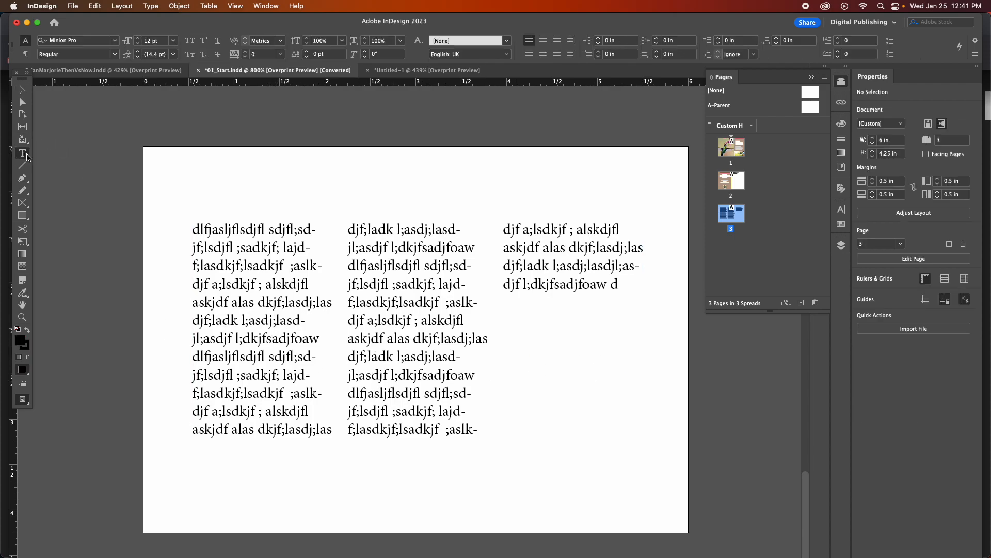
click(223, 320)
click(200, 322)
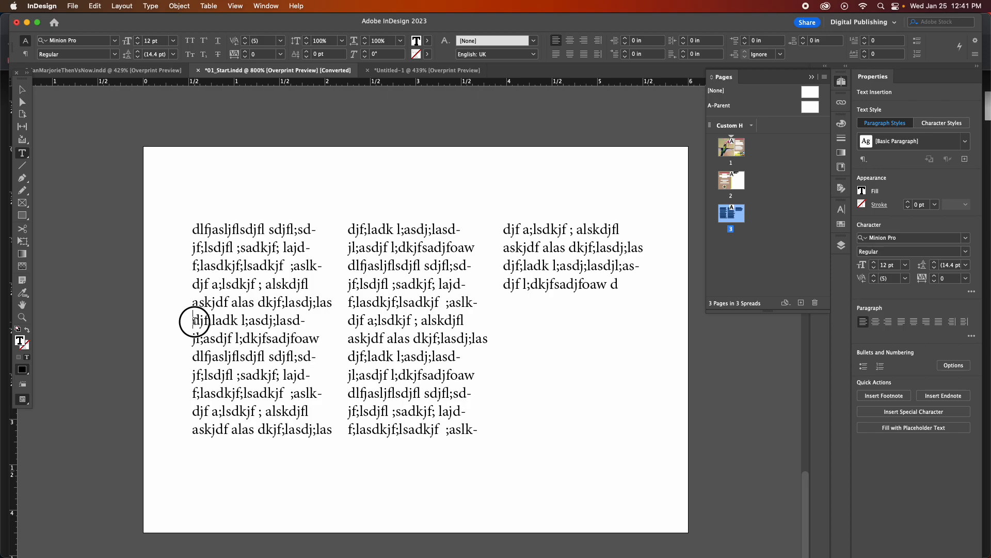
key(Return)
key(Return)
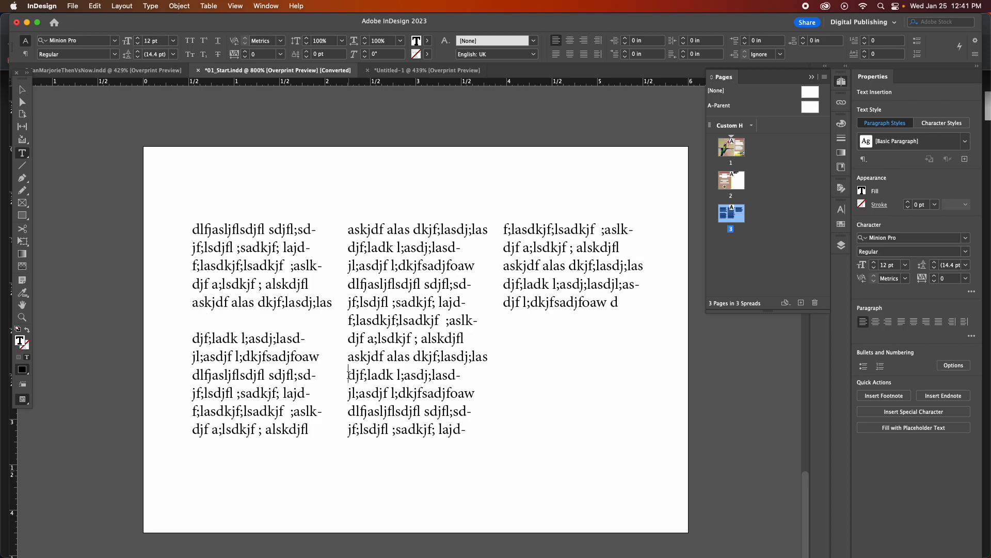
key(Return)
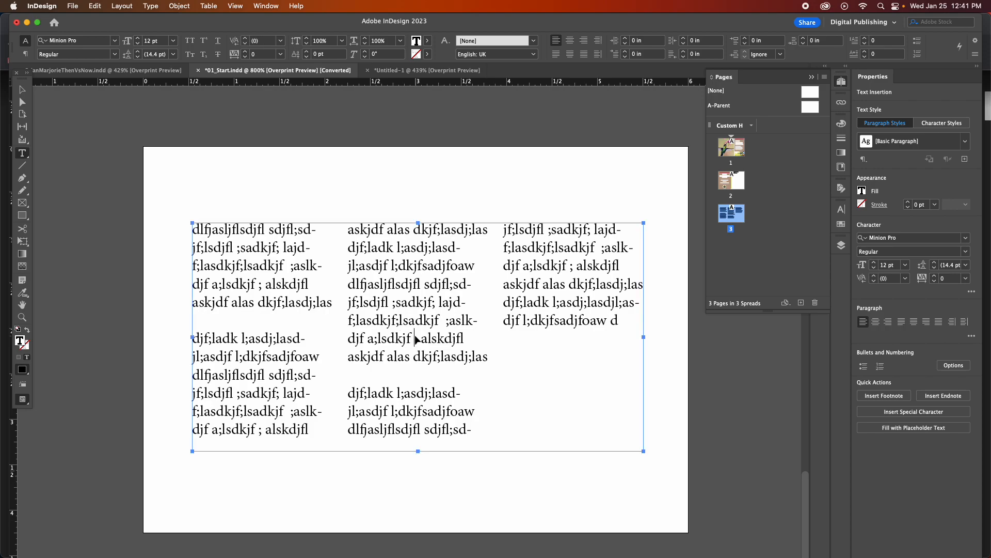
Select all the text in the three-column frame and align it right, then deselect it.
key(super+a)
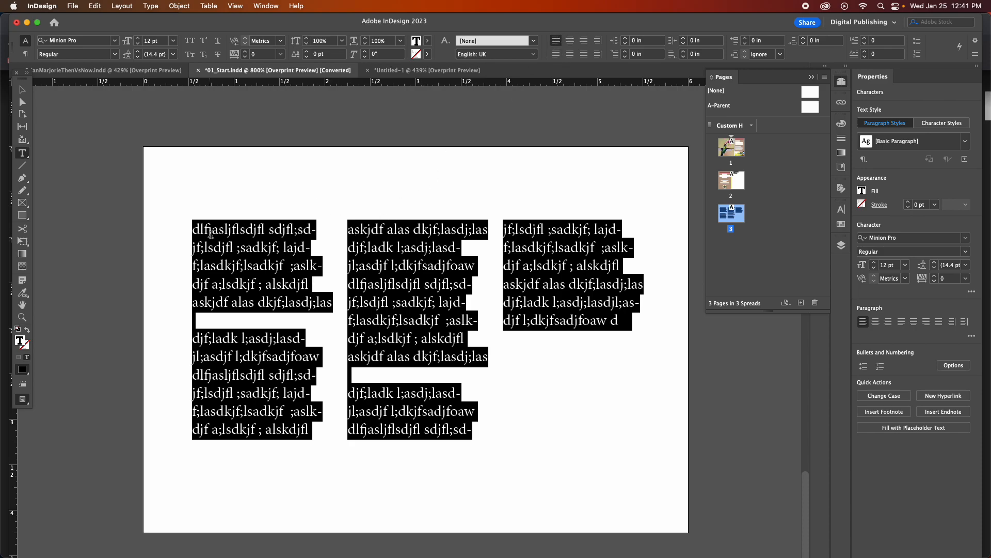
click(191, 286)
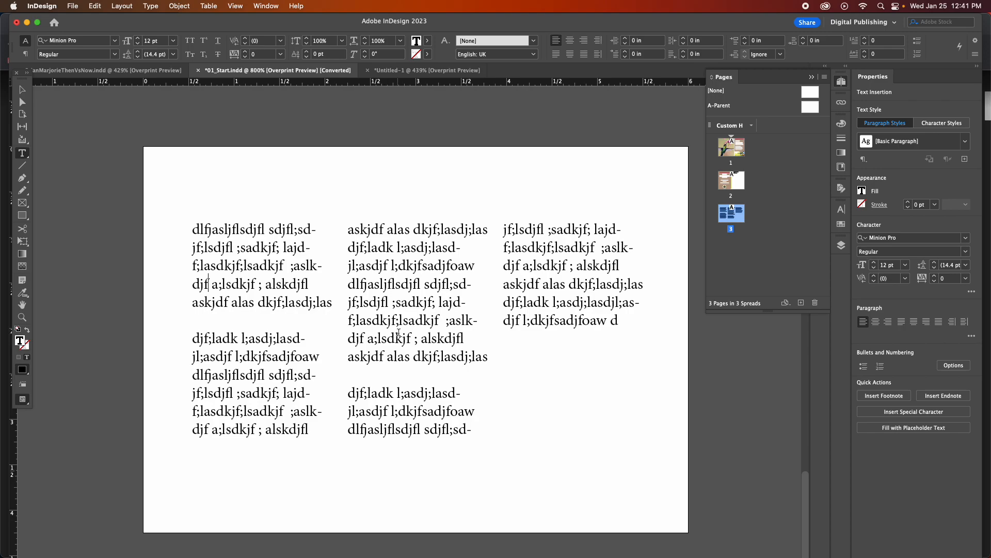
key(super+a)
click(584, 41)
click(657, 367)
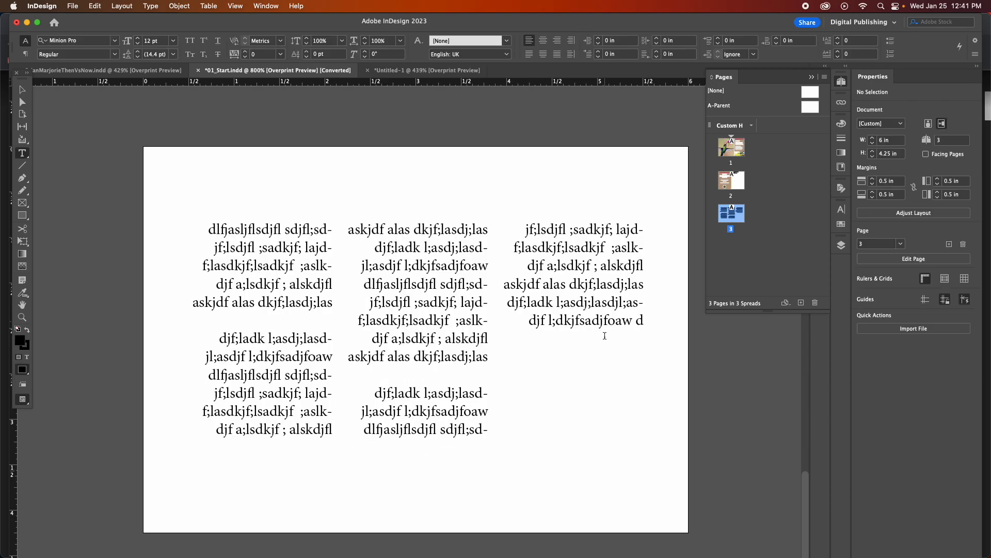
Justify all lines of the three-column text, including the last ones, and highlight a wide word gap in the first column.
click(383, 337)
key(super+a)
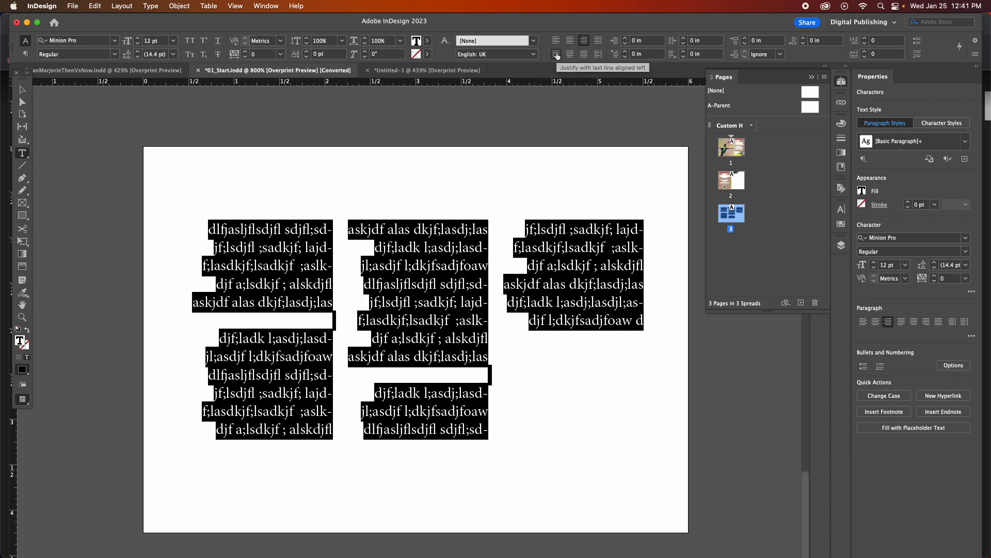
click(584, 55)
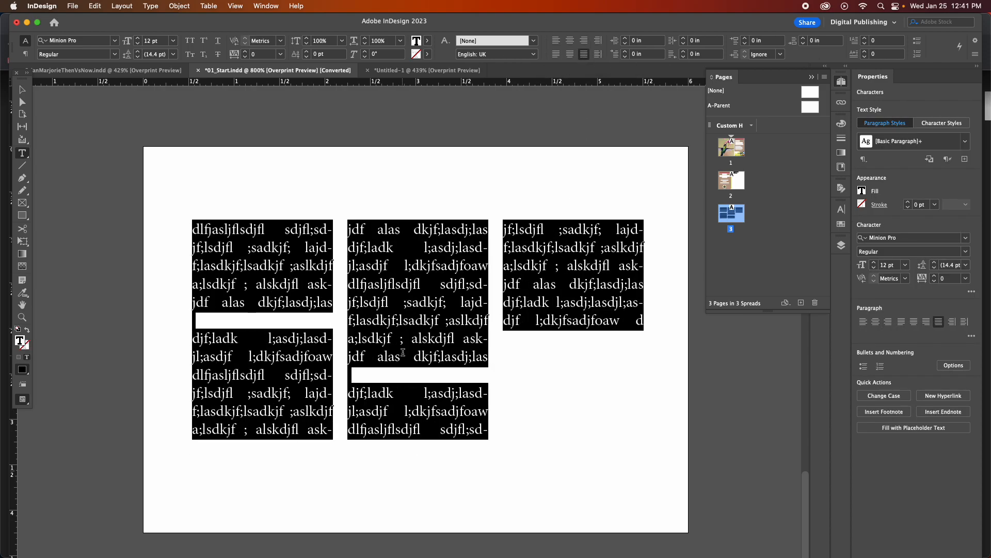
click(409, 371)
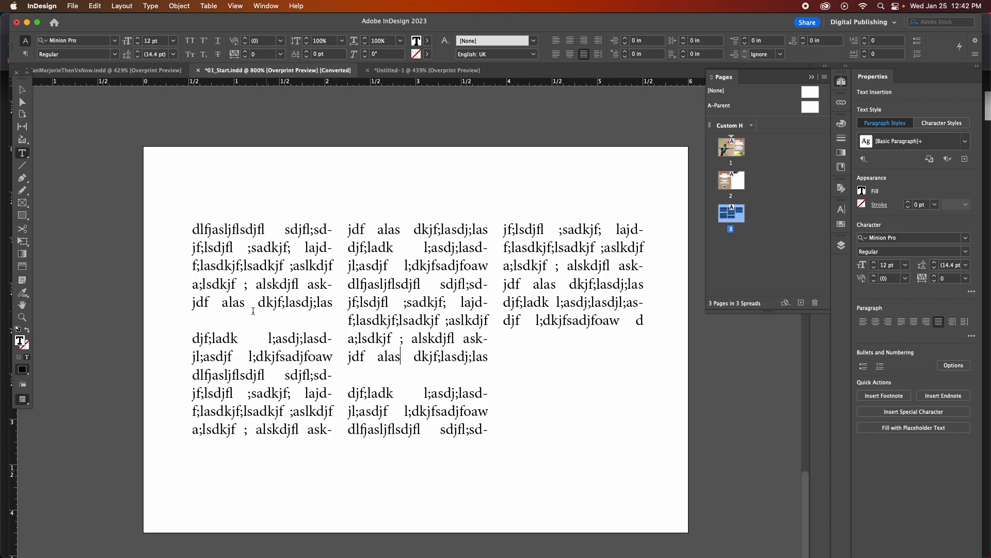
mouse_move(237, 339)
mouse_down()
mouse_move(268, 338)
mouse_move(233, 357)
mouse_up()
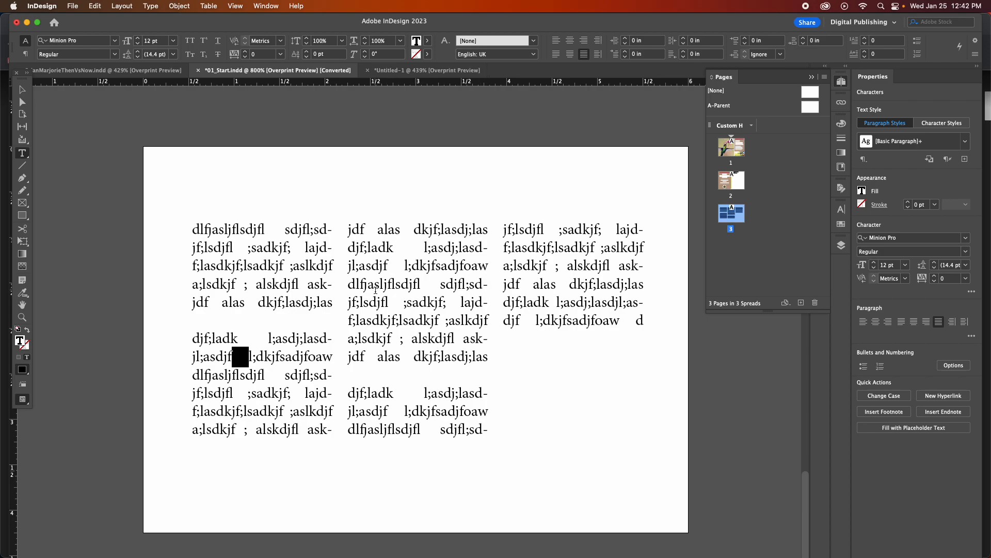
Justify the whole three-column text with the last line aligned left.
key(super+a)
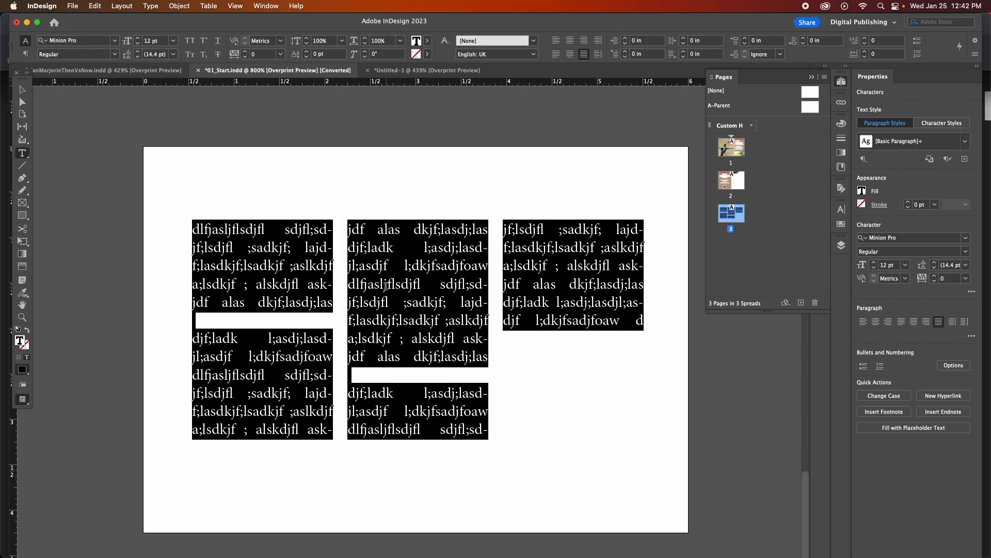
click(557, 54)
click(513, 339)
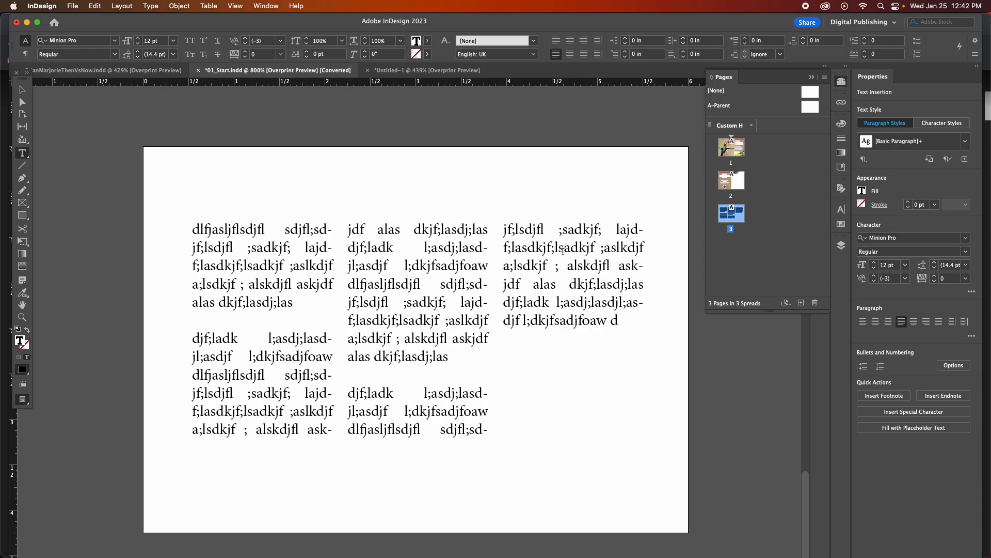
Center-align all the text in the three-column frame and clear the selection.
key(super+a)
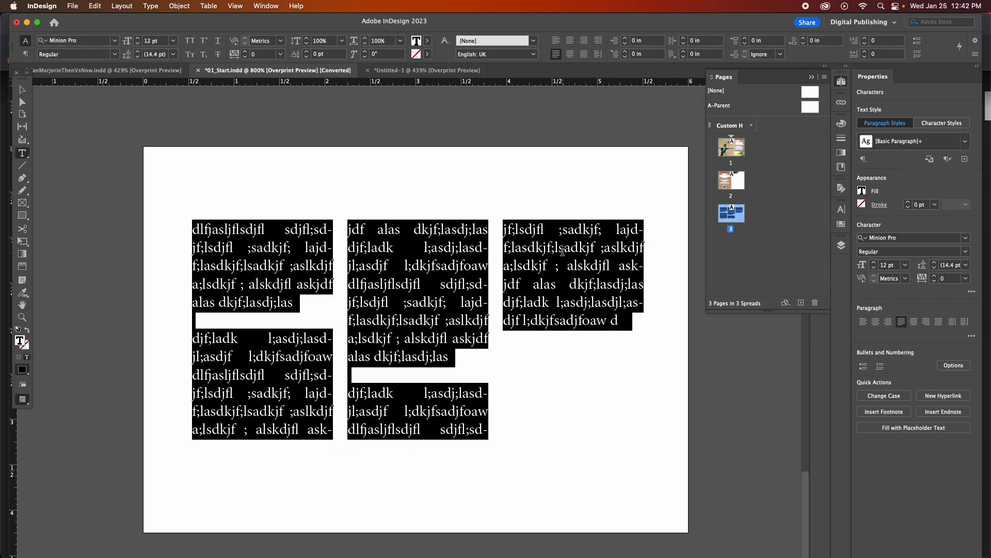
click(571, 41)
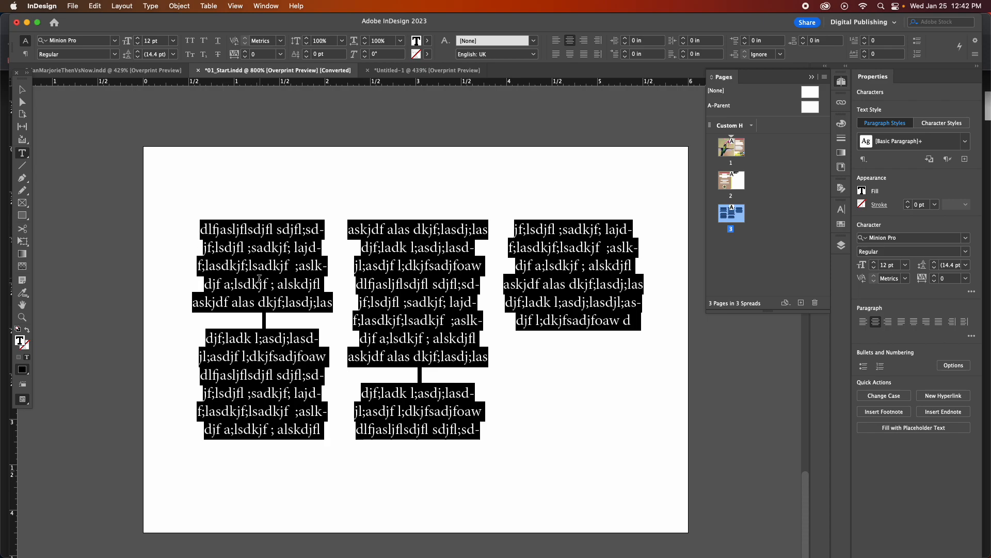
scroll(308, 296, right, 1)
scroll(424, 316, left, 1)
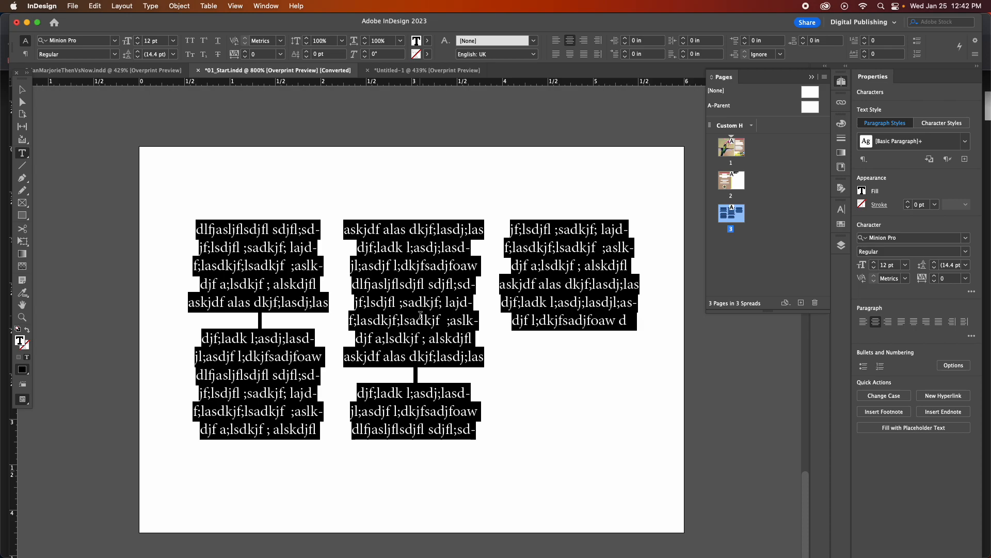
click(291, 304)
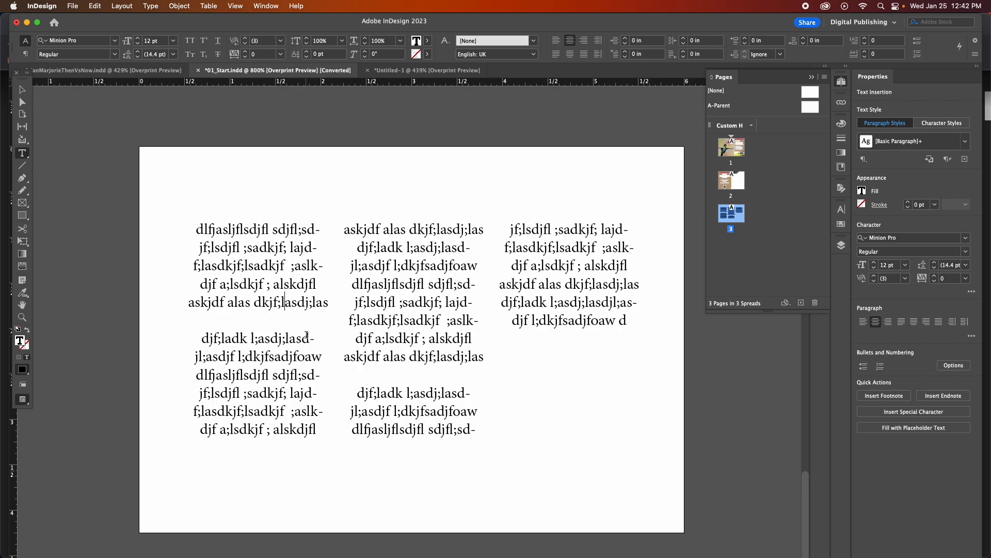